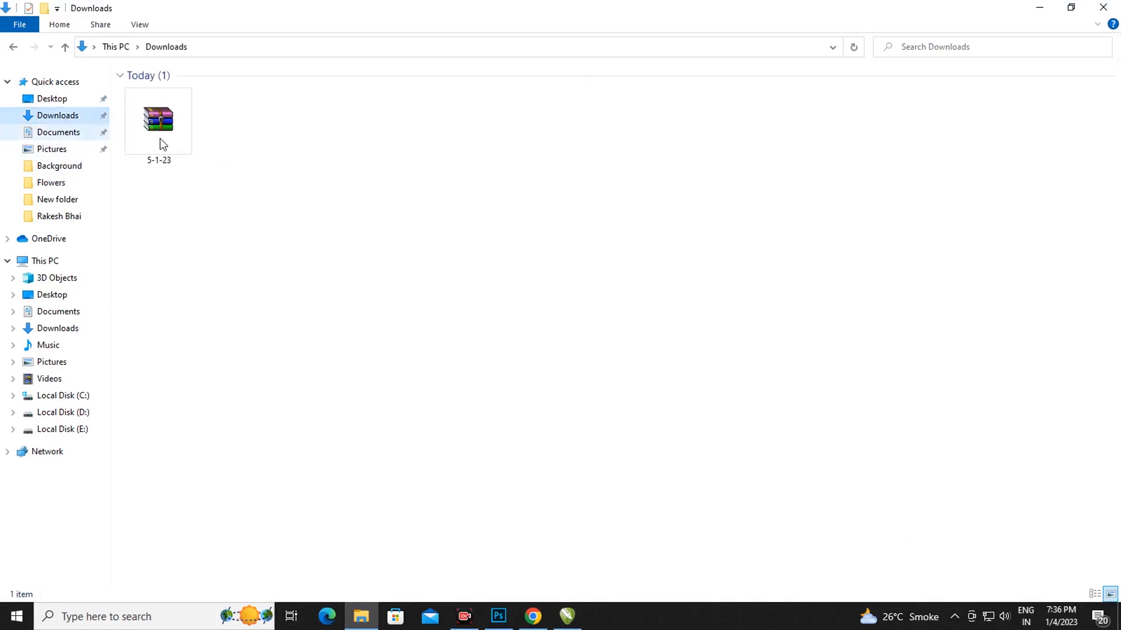
Extract the 5-1-23 archive into the Downloads folder, entering the archive password
left_click(140, 156)
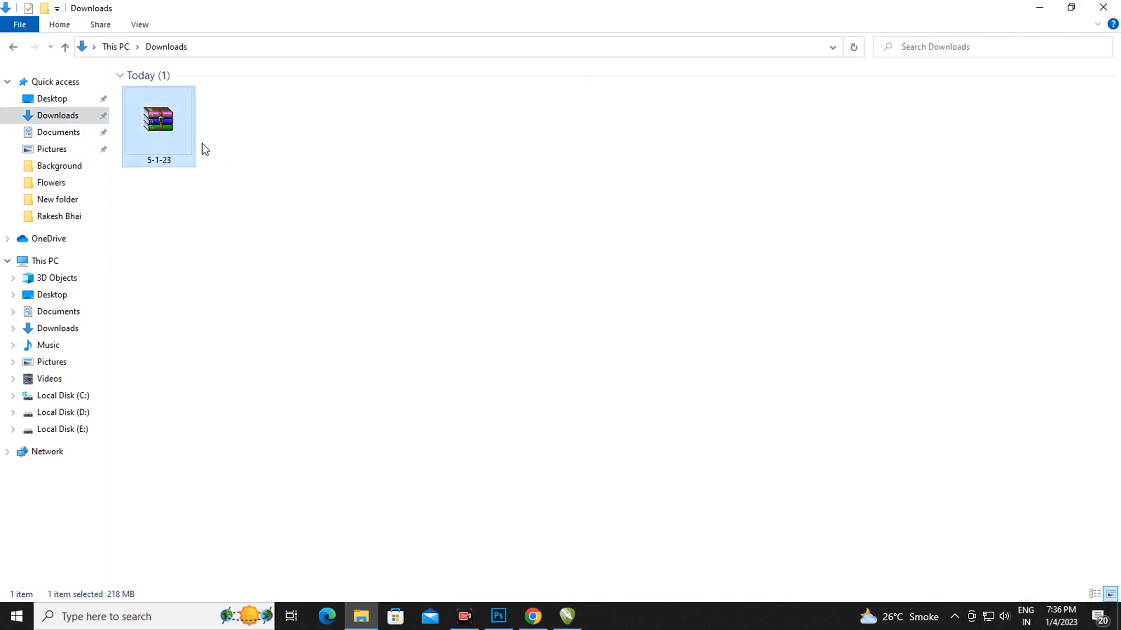
right_click(159, 127)
left_click(196, 199)
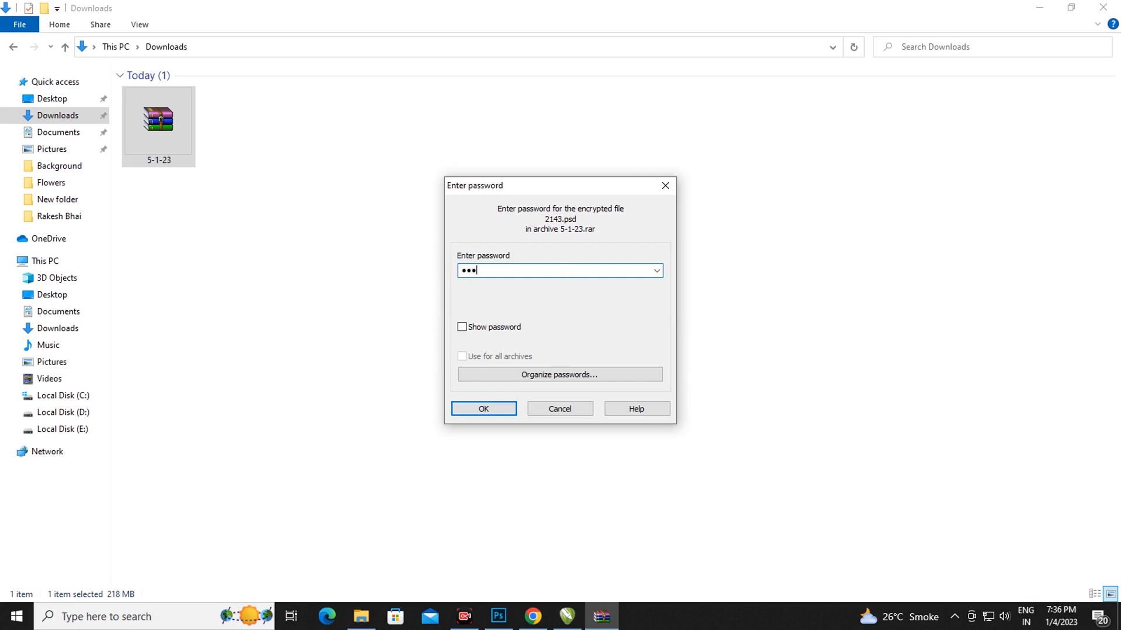
type("••••••")
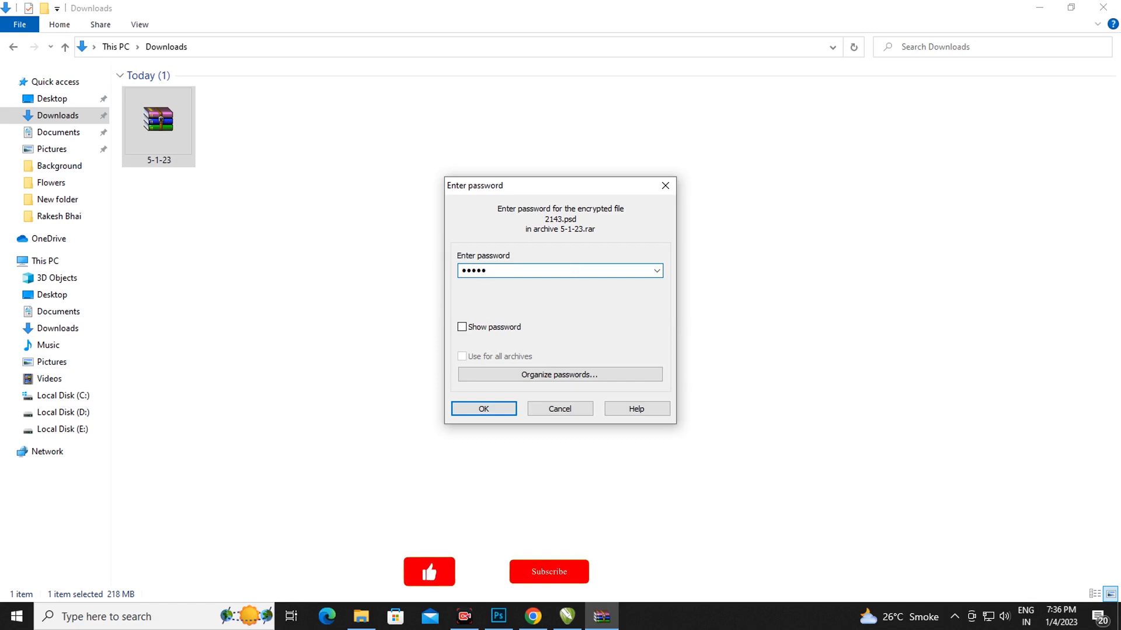
type("•")
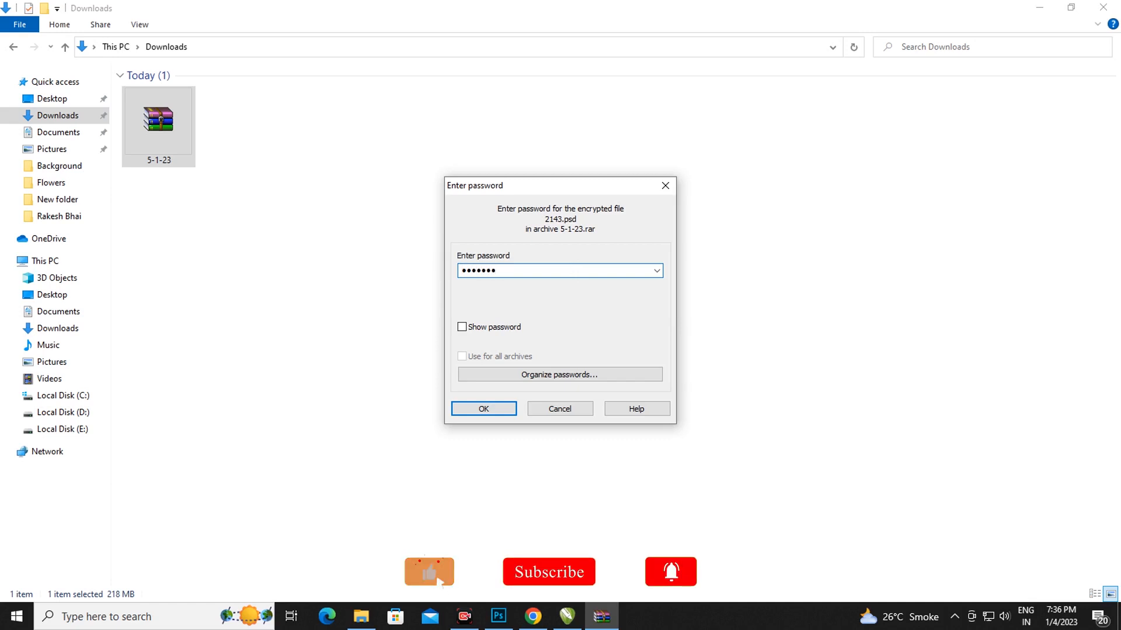
type("•")
left_click(490, 408)
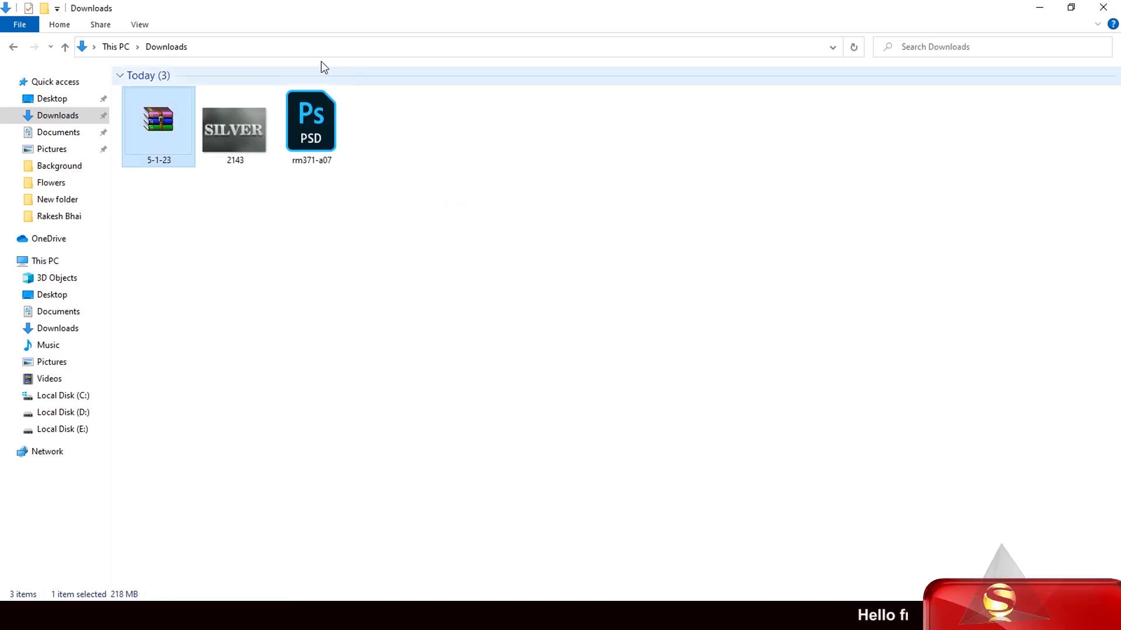
Open the extracted rm371-a07 file in Photoshop and open the contents of its [YOUR TEXT HERE] smart object
left_click(335, 165)
left_click_drag(335, 165, 510, 399)
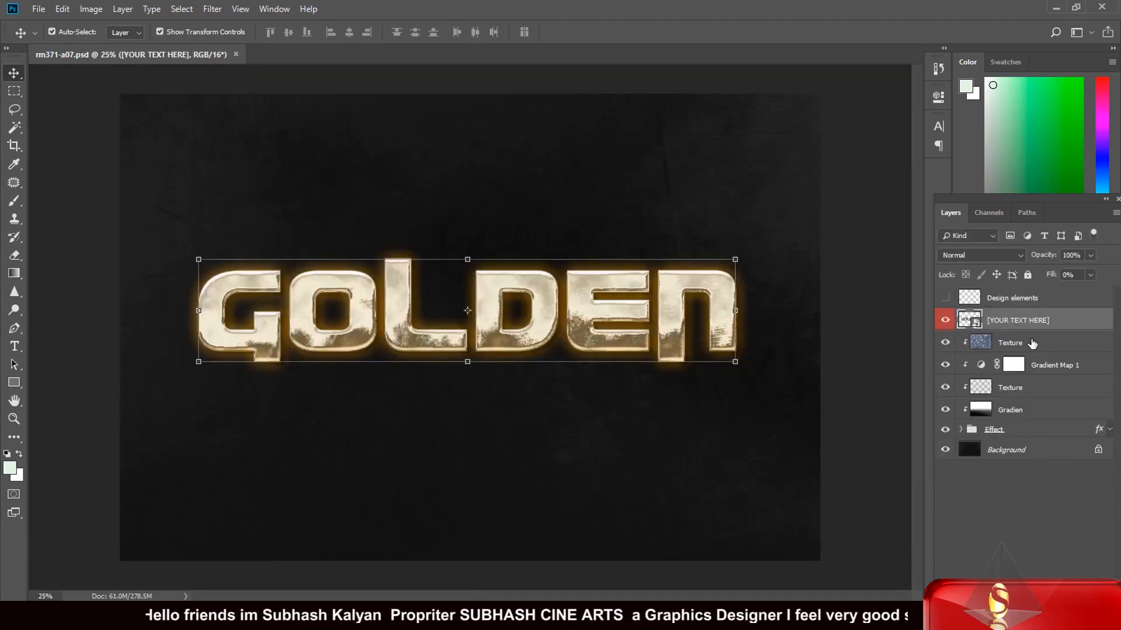
double_click(972, 322)
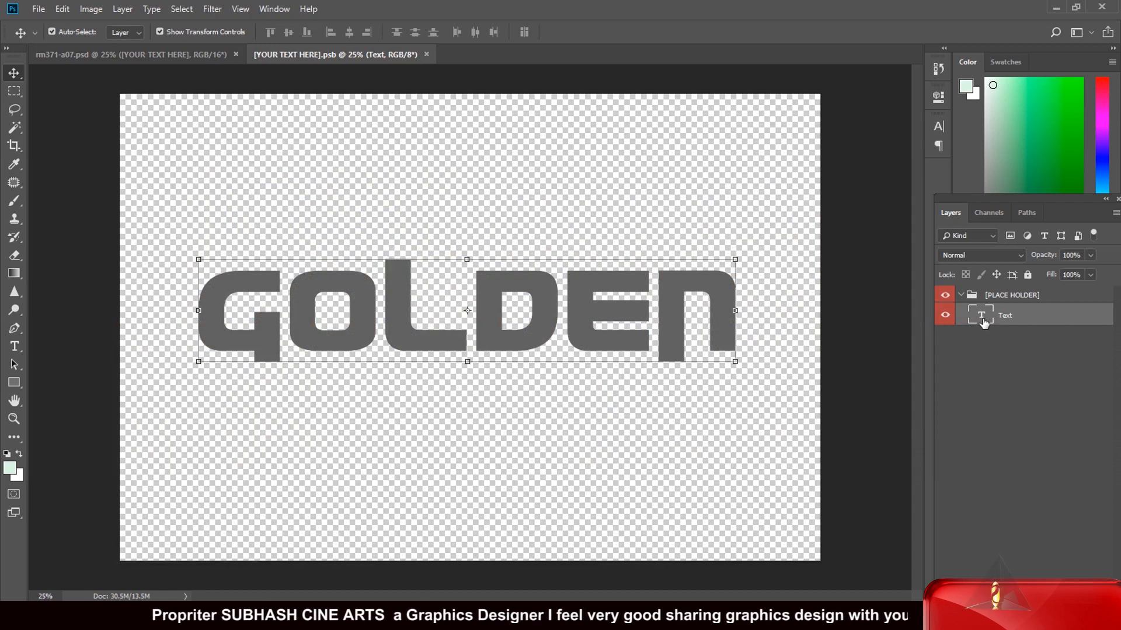
Replace the GOLDEN placeholder text with the designer's first name in capitals and commit it
double_click(981, 316)
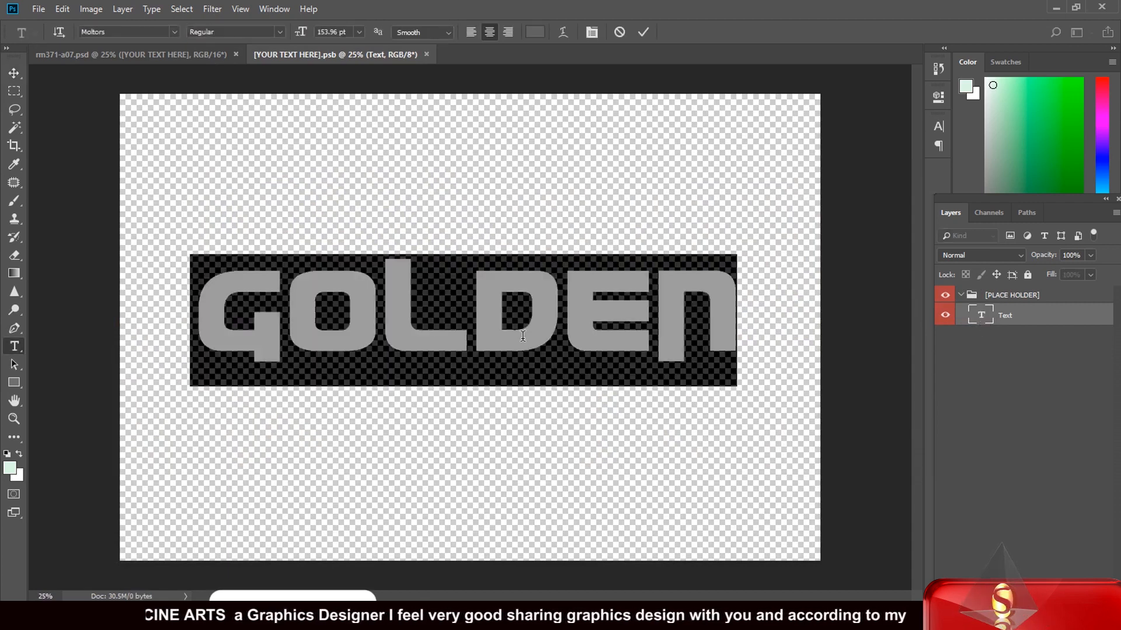
type("SU")
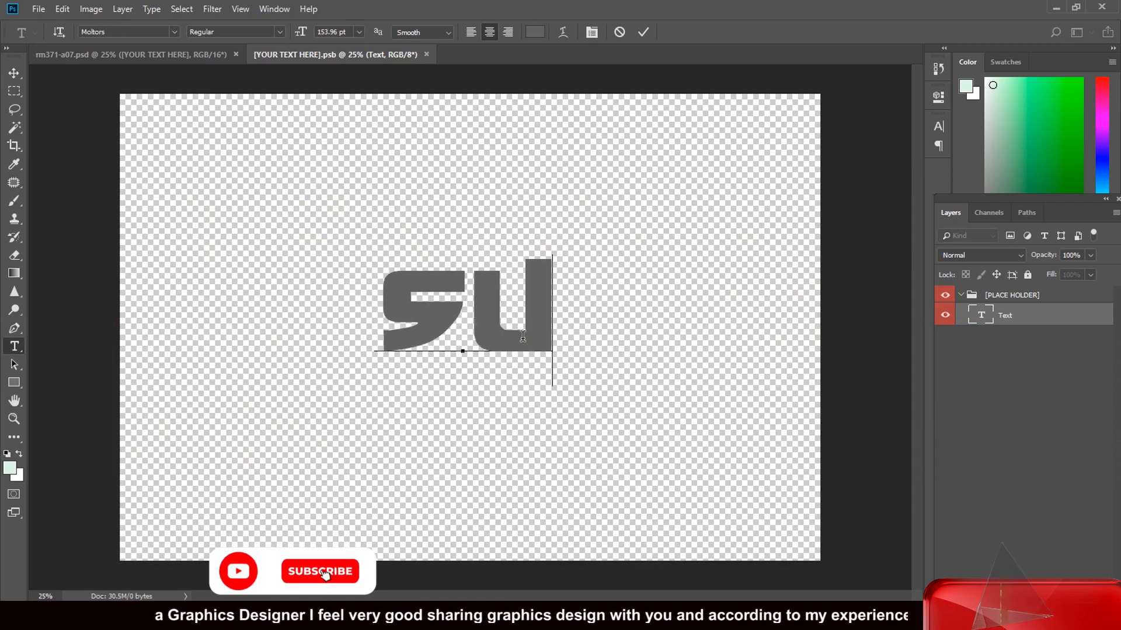
type("BHASH")
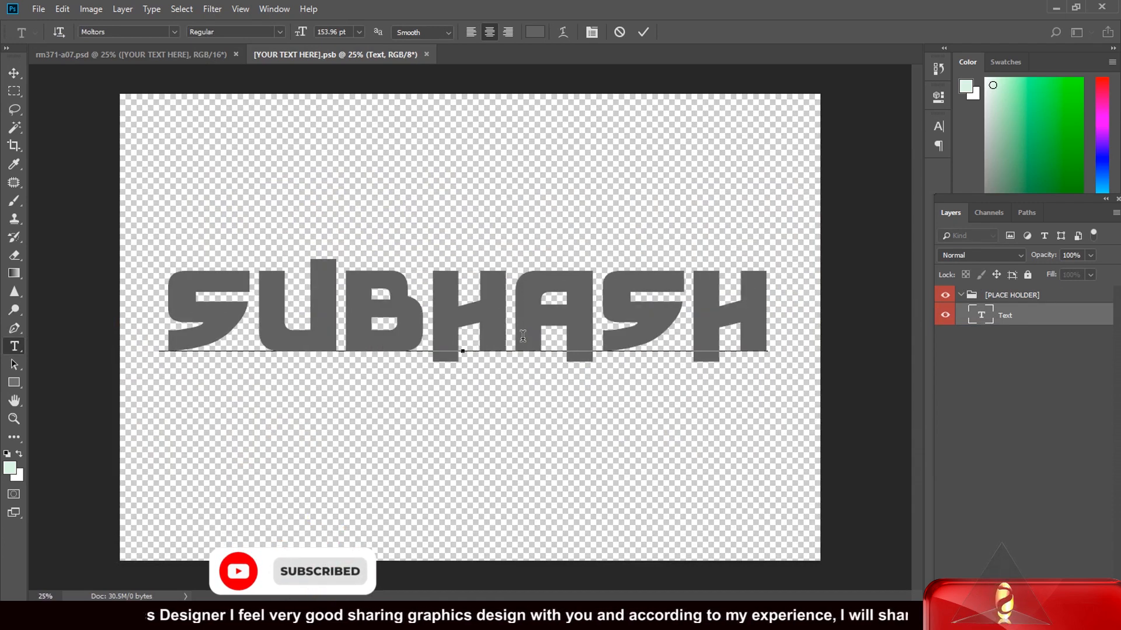
left_click(14, 73)
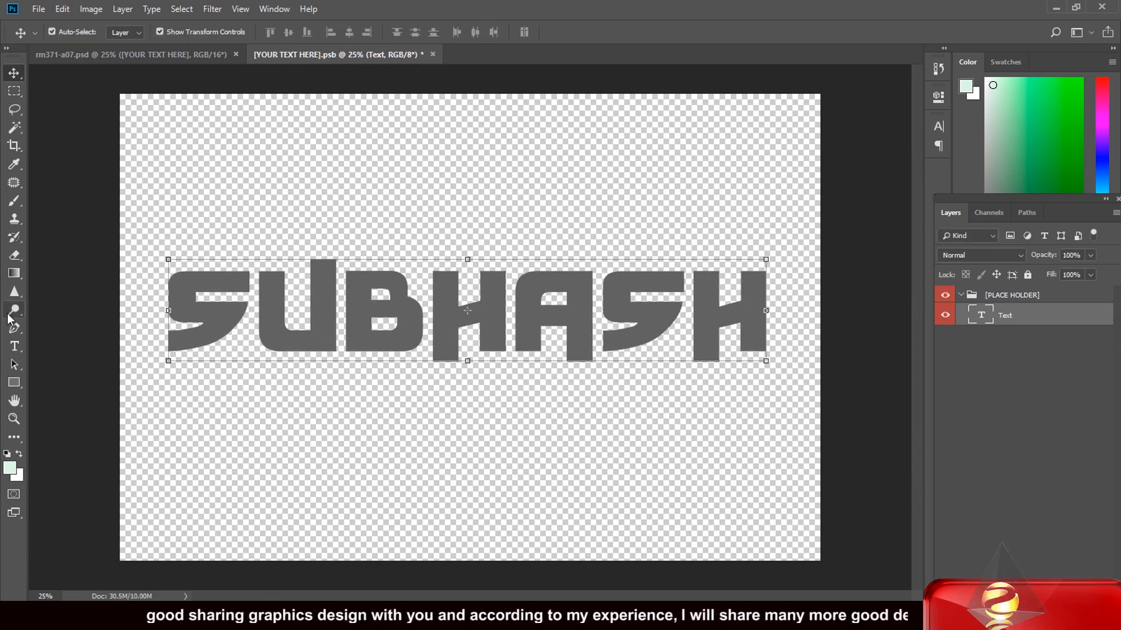
Change the text's font to -BLANGKON-, then save and close the smart object's document
left_click(14, 346)
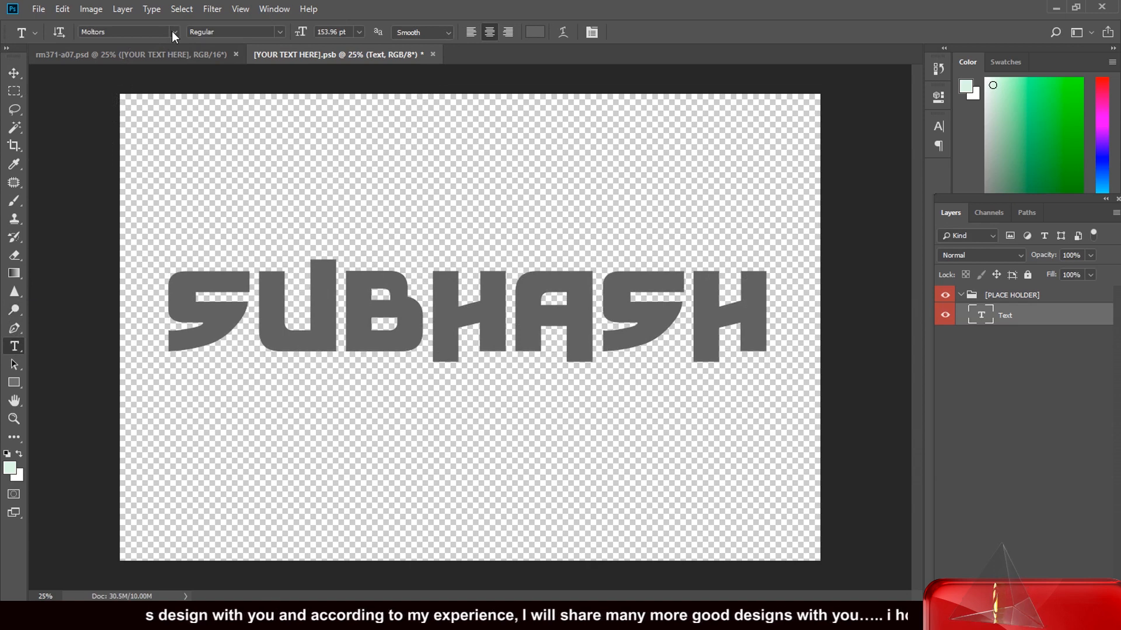
left_click(174, 32)
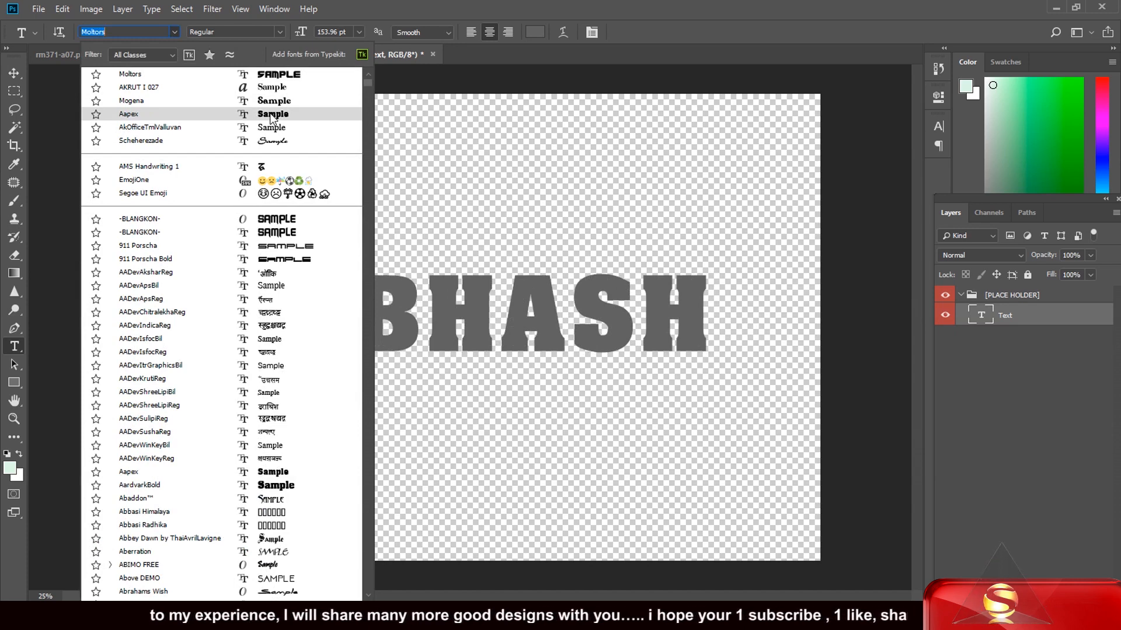
left_click(278, 225)
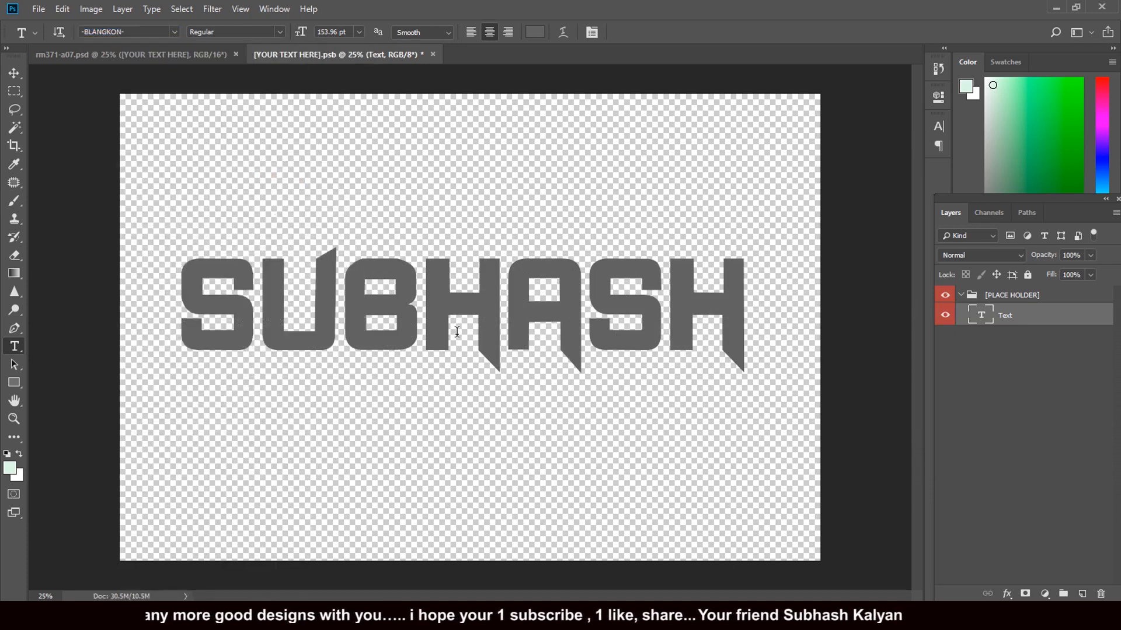
left_click(14, 73)
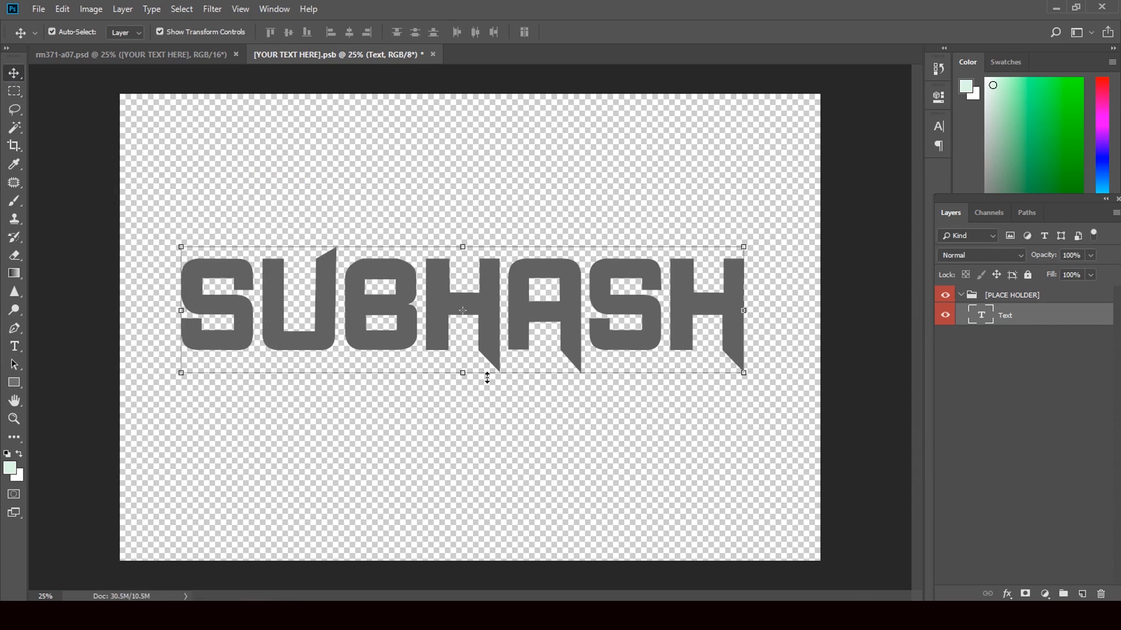
left_click(432, 54)
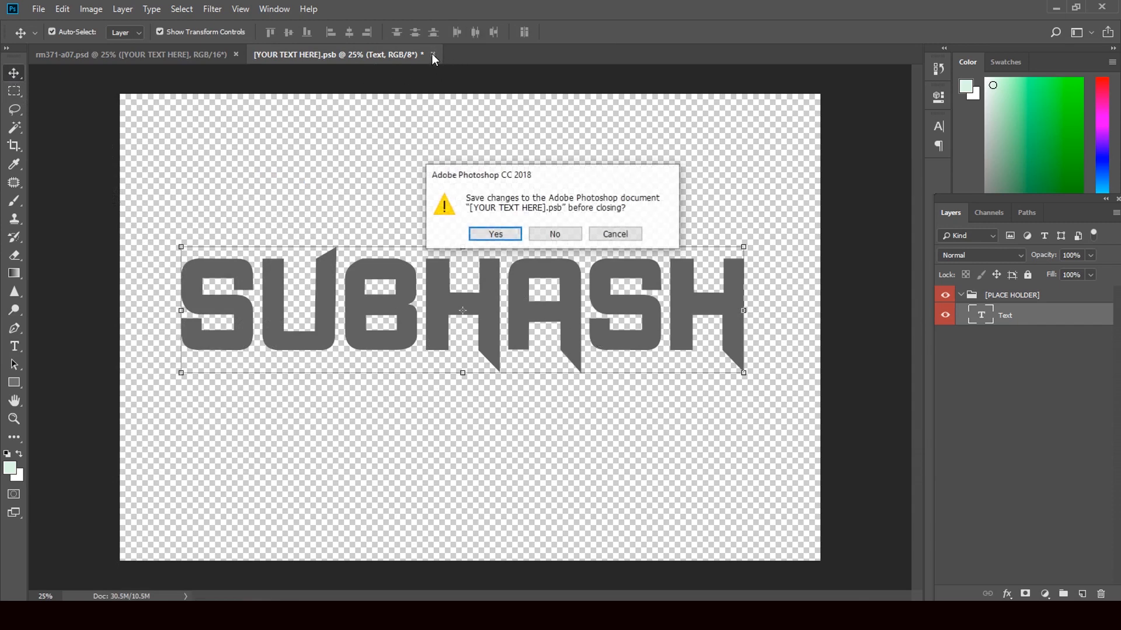
left_click(495, 234)
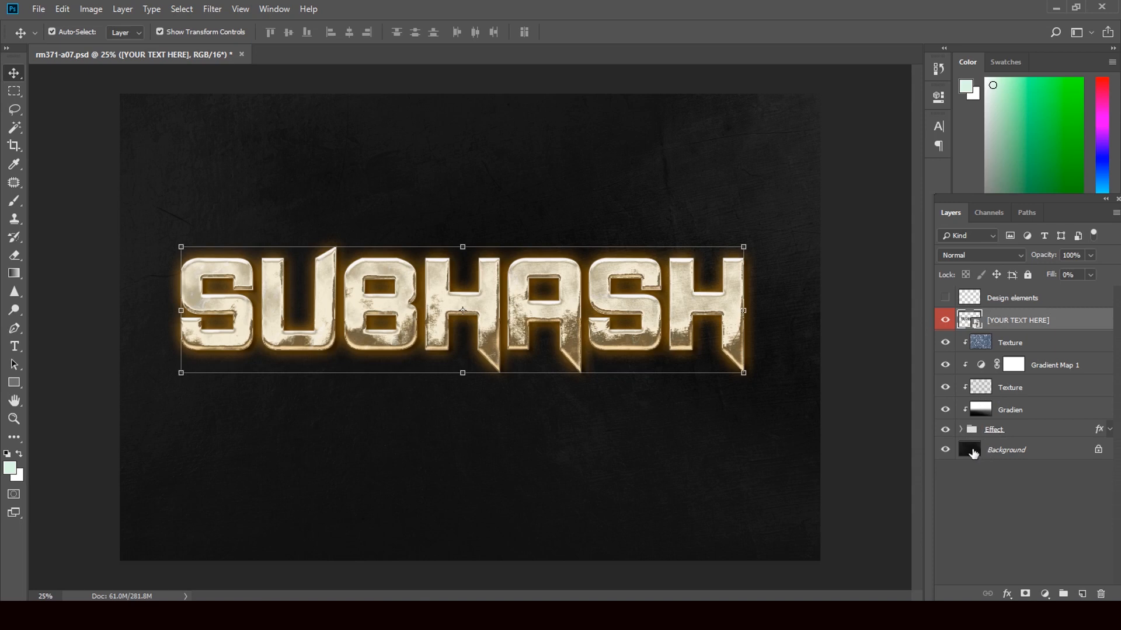
Toggle Outer Glow off and on in the Effect group's layer style and bring up that effect's settings
double_click(1099, 432)
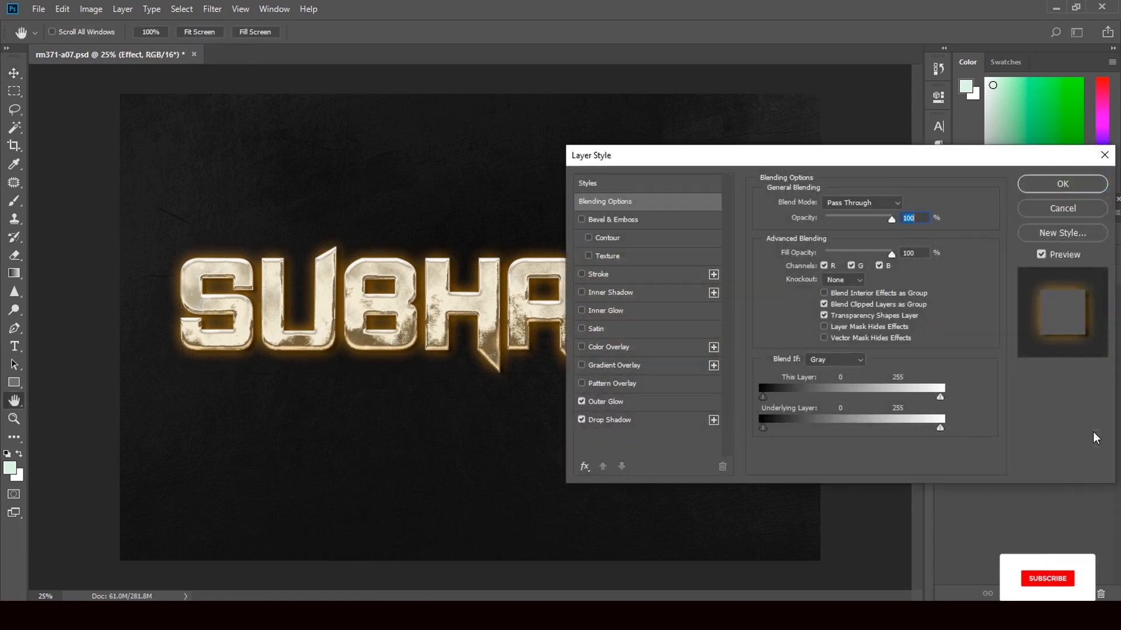
left_click_drag(865, 154, 907, 150)
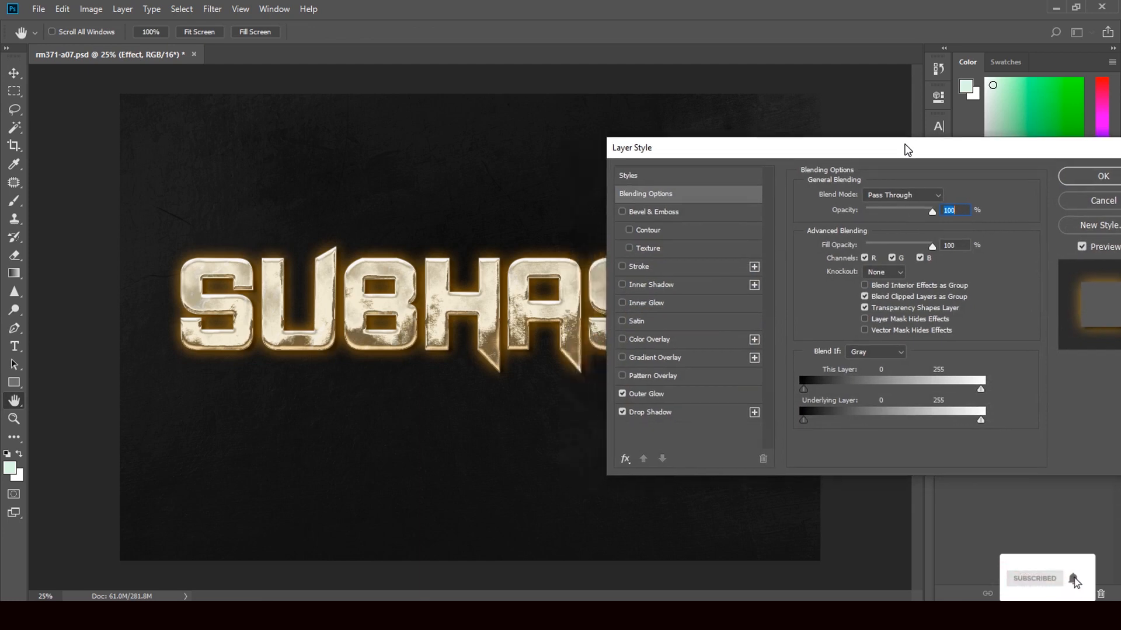
left_click(622, 395)
left_click(622, 394)
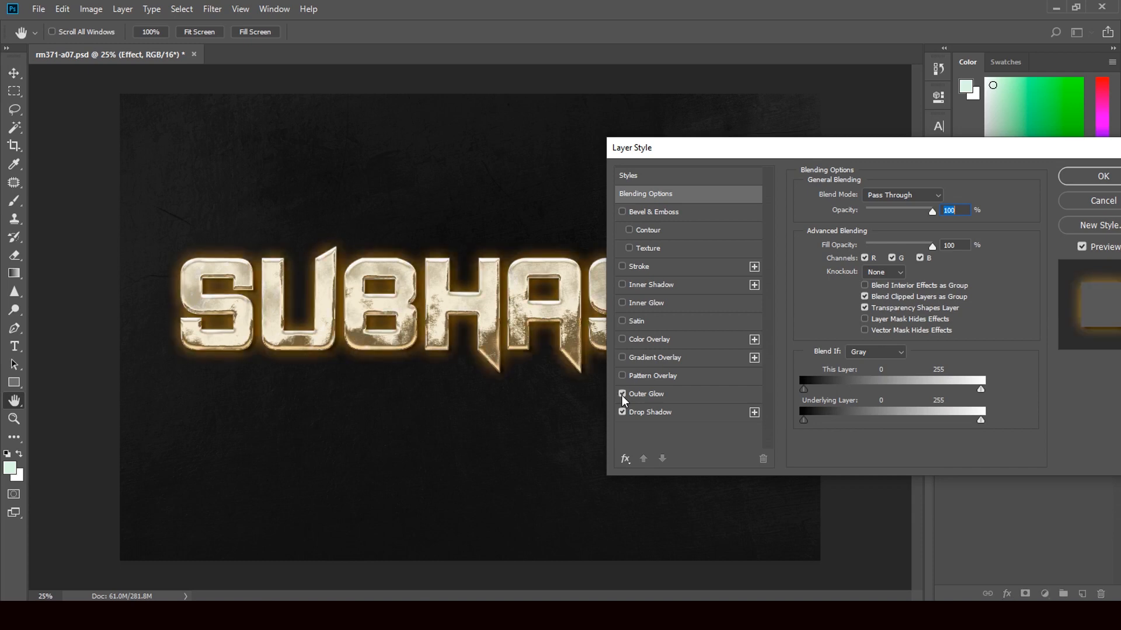
left_click(647, 395)
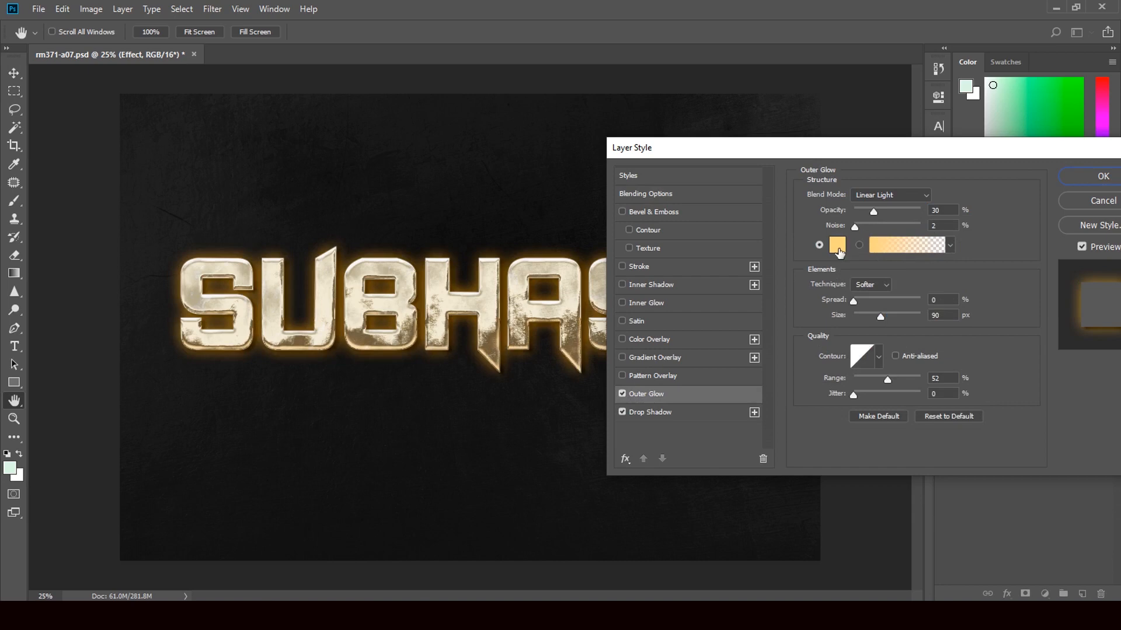
Try teal, pink, green and orange for the Outer Glow colour and apply crimson red #c12954
left_click(838, 250)
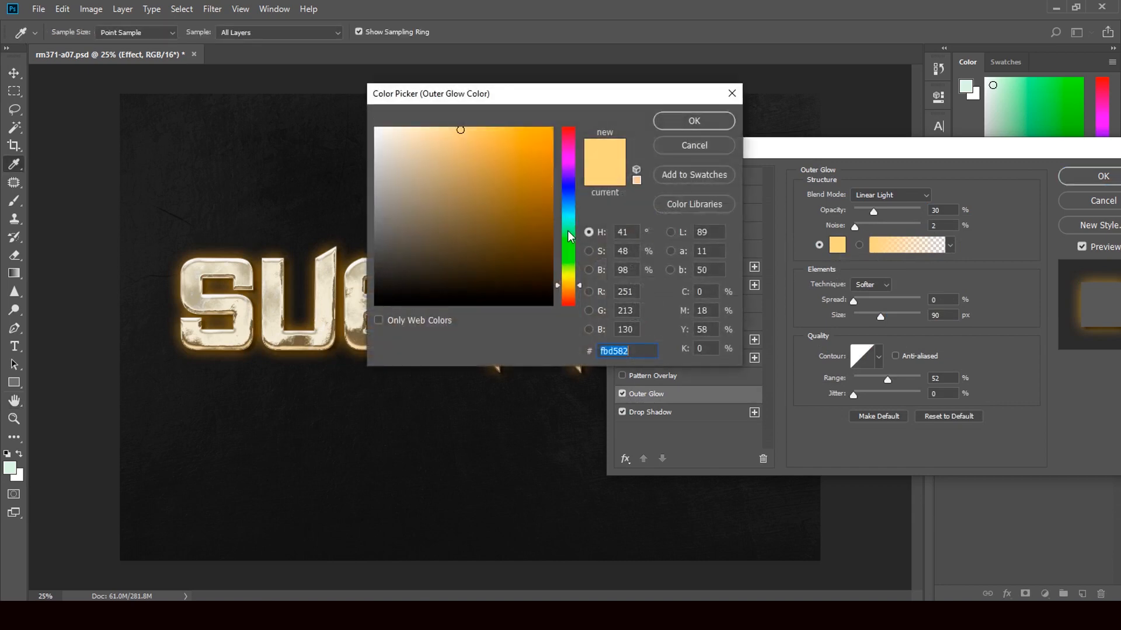
left_click(558, 228)
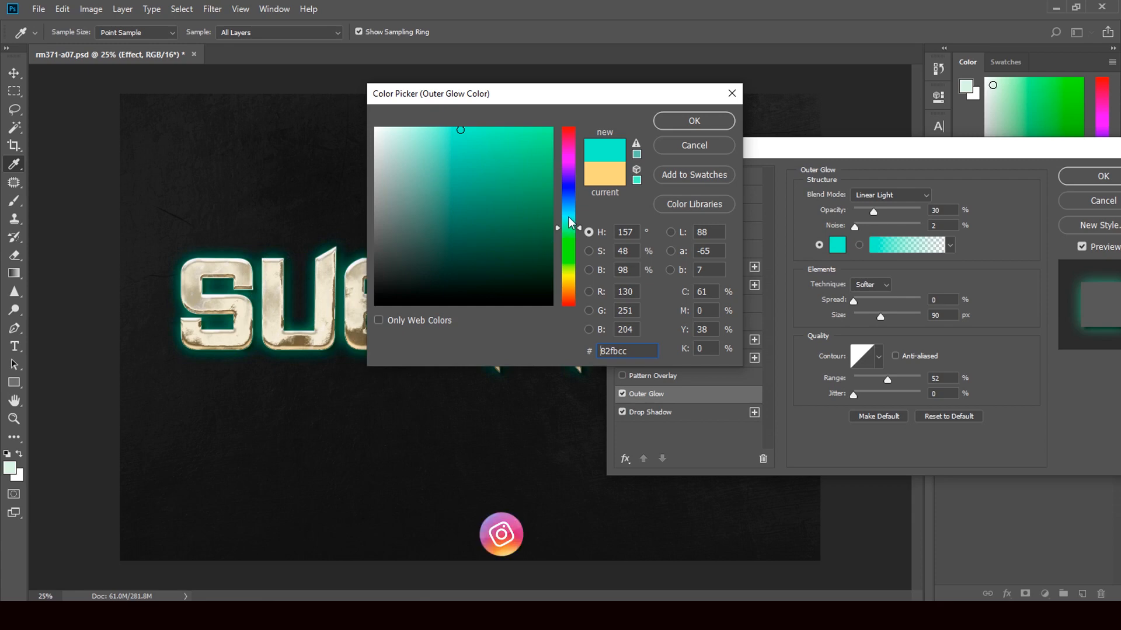
left_click(571, 156)
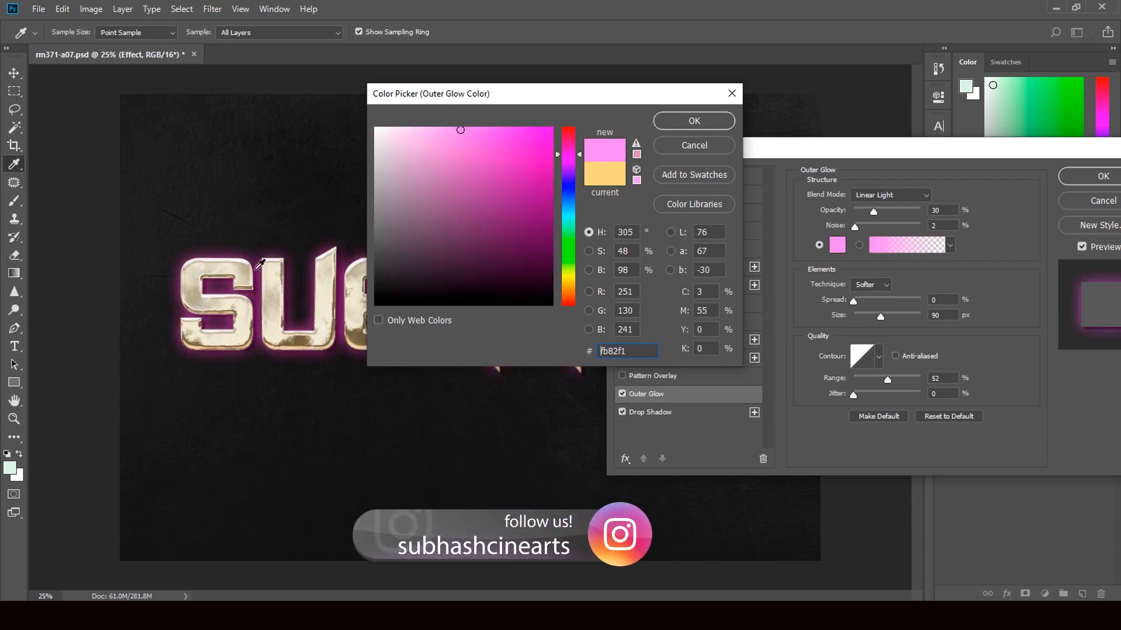
left_click(461, 151)
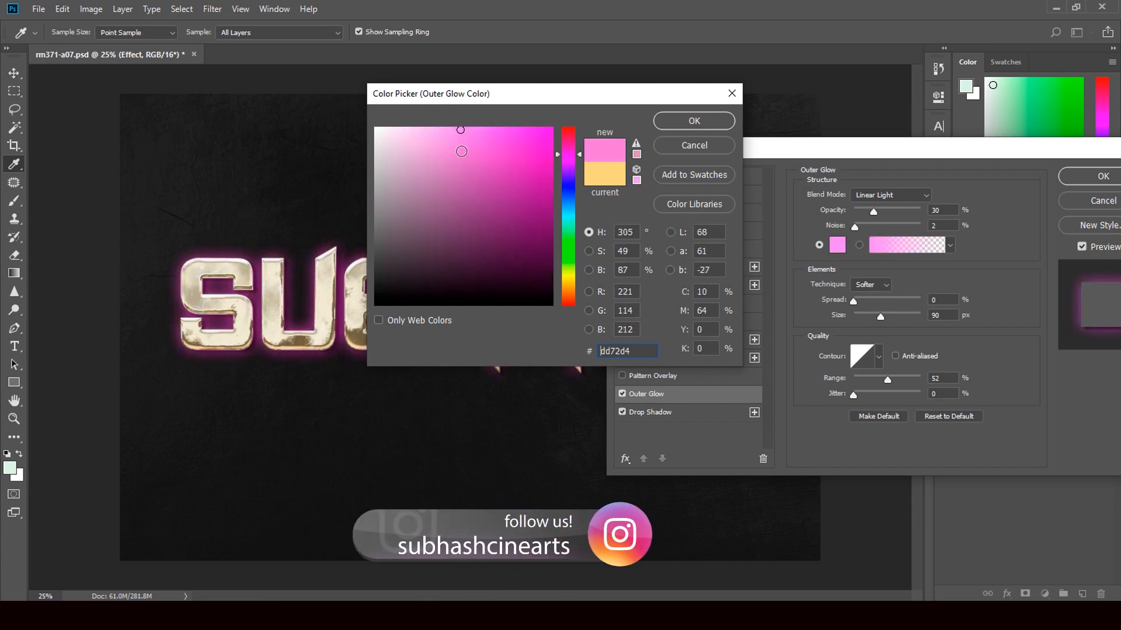
left_click(431, 145)
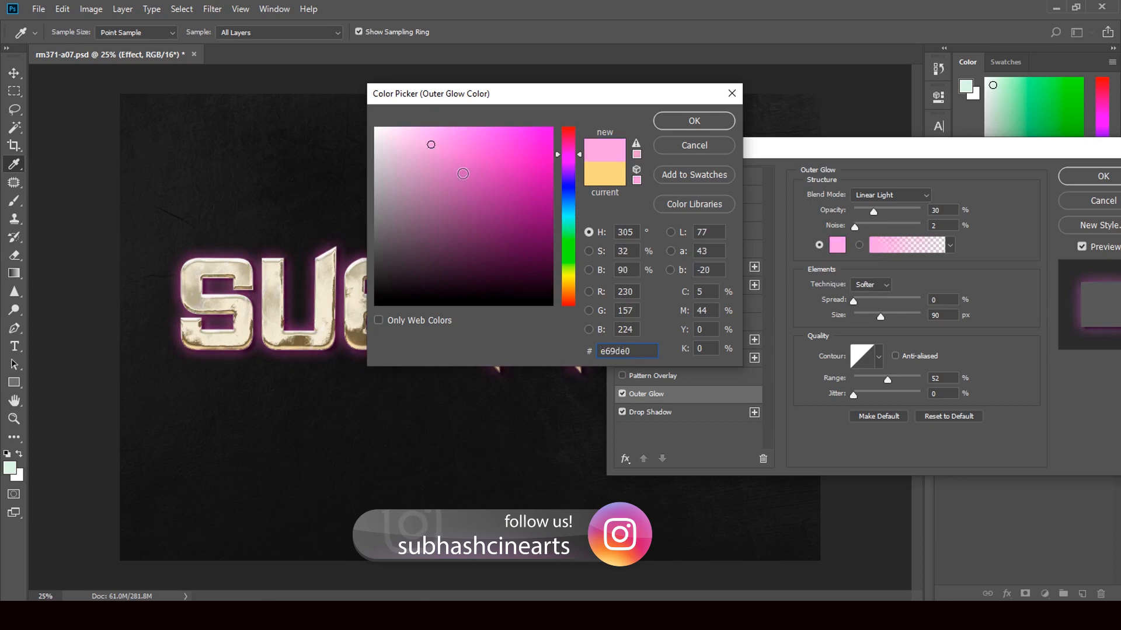
left_click(515, 170)
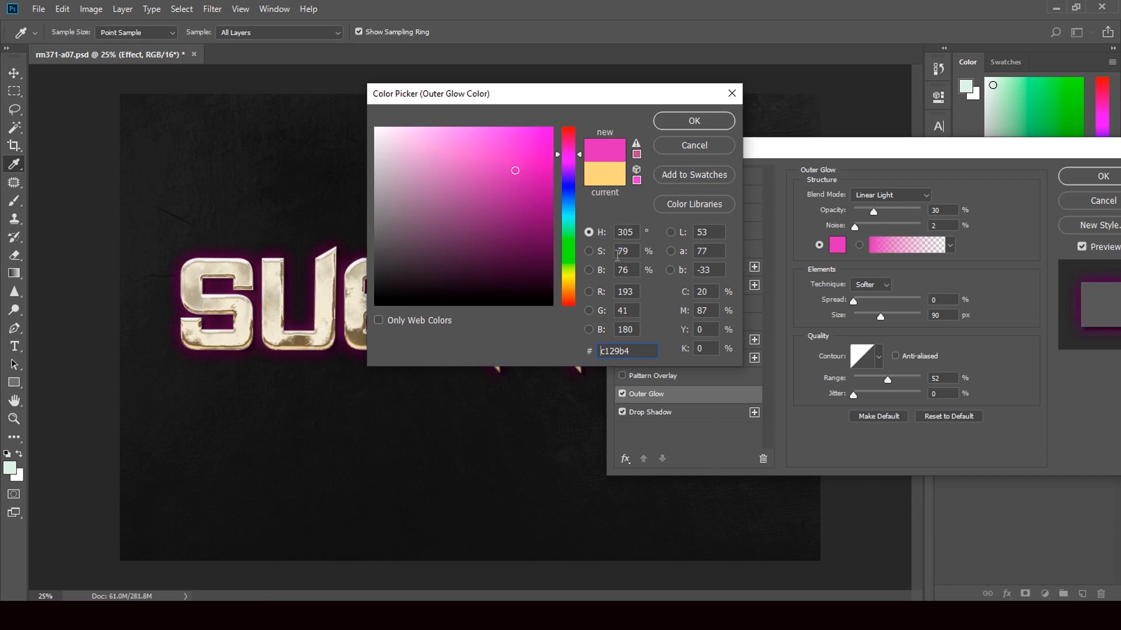
left_click(568, 262)
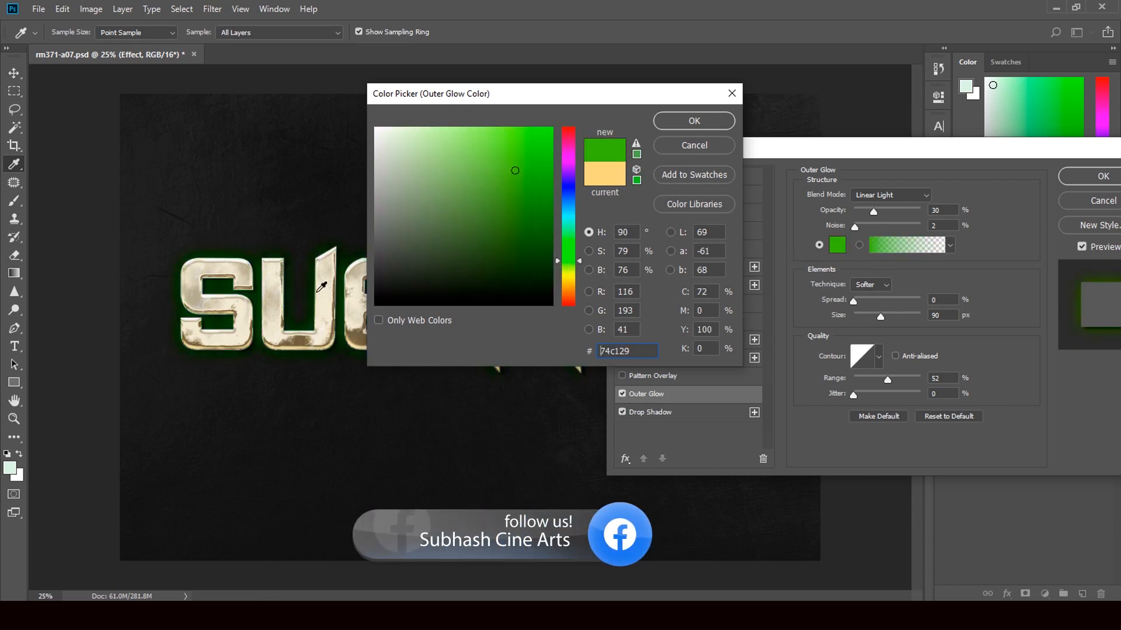
left_click(570, 290)
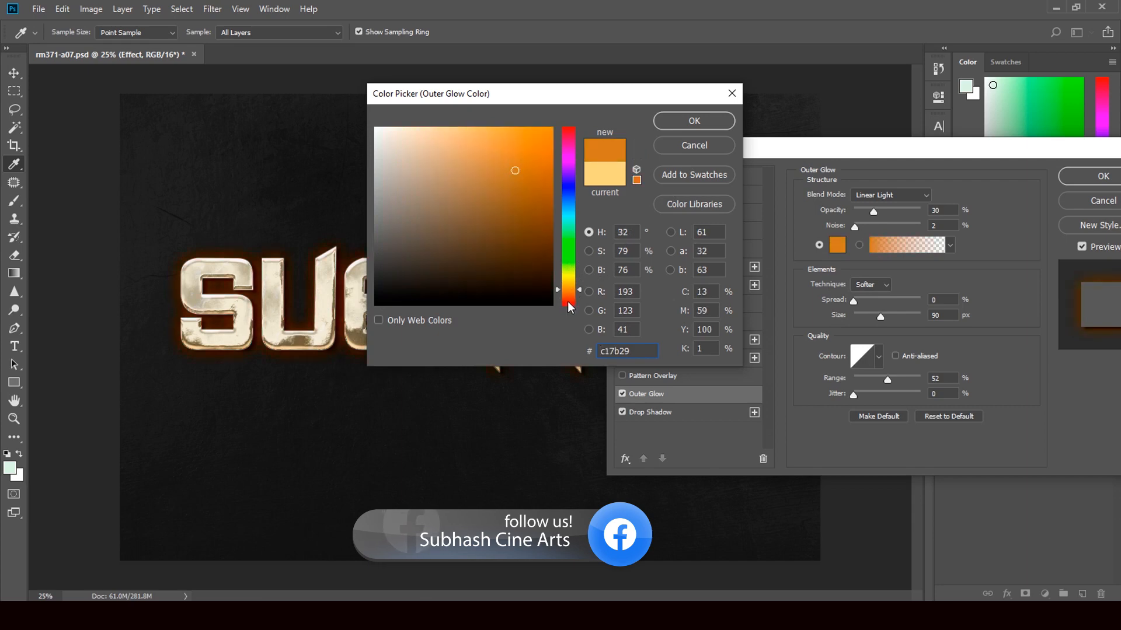
left_click(569, 137)
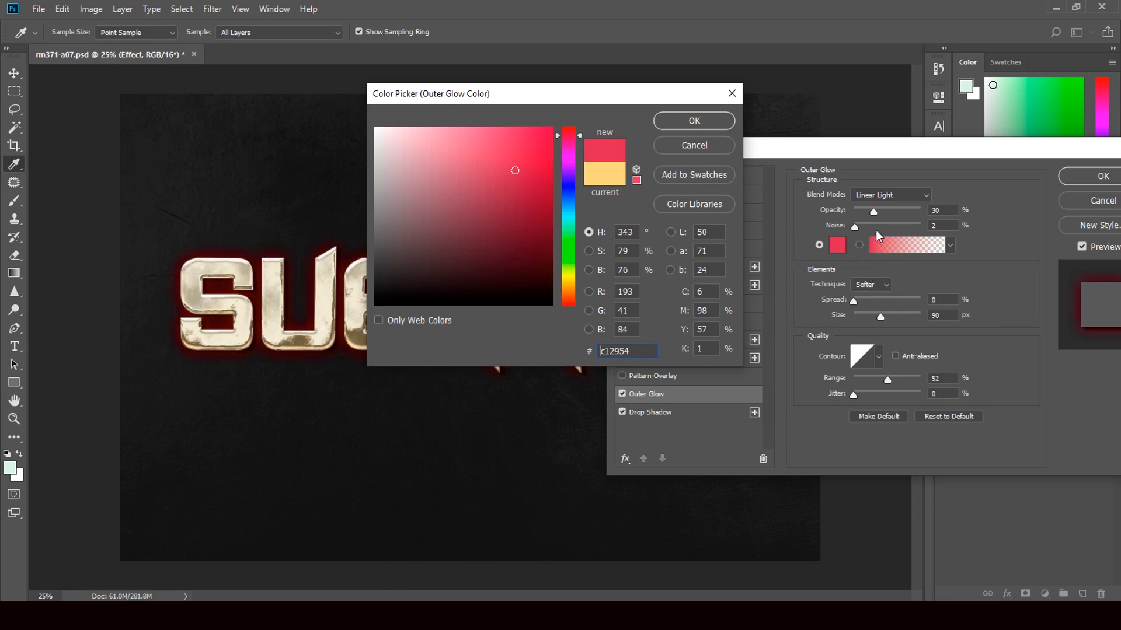
key("ctrl+a")
left_click(694, 121)
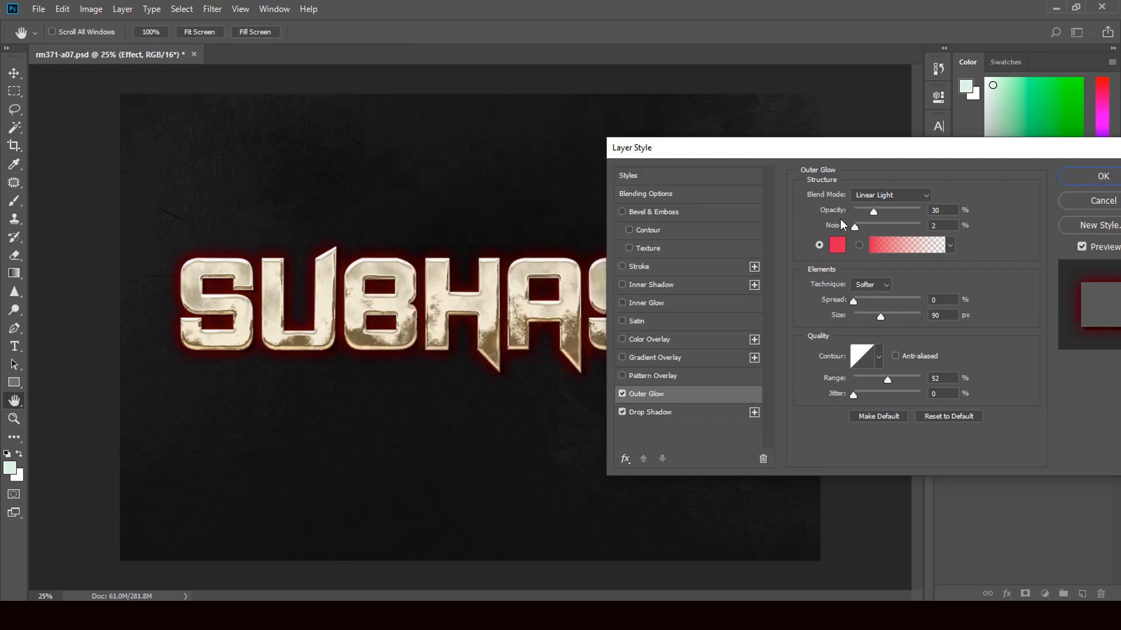
Set the Outer Glow's noise to 16%, change its colour to yellow #e6d947 and raise its opacity to 44%
left_click_drag(855, 228, 881, 220)
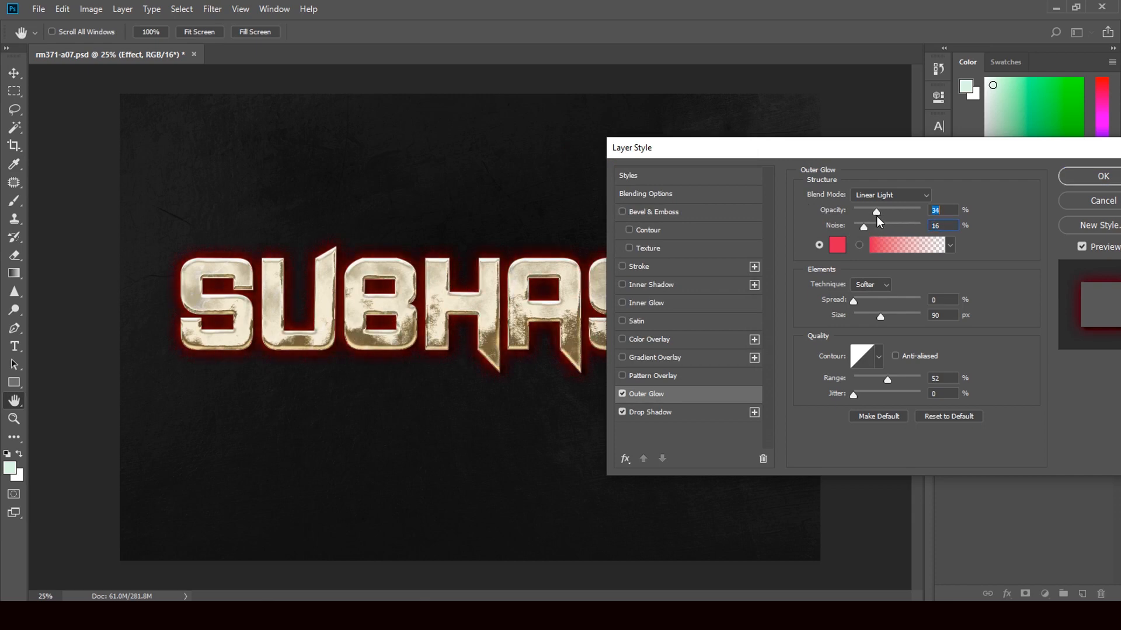
left_click(838, 248)
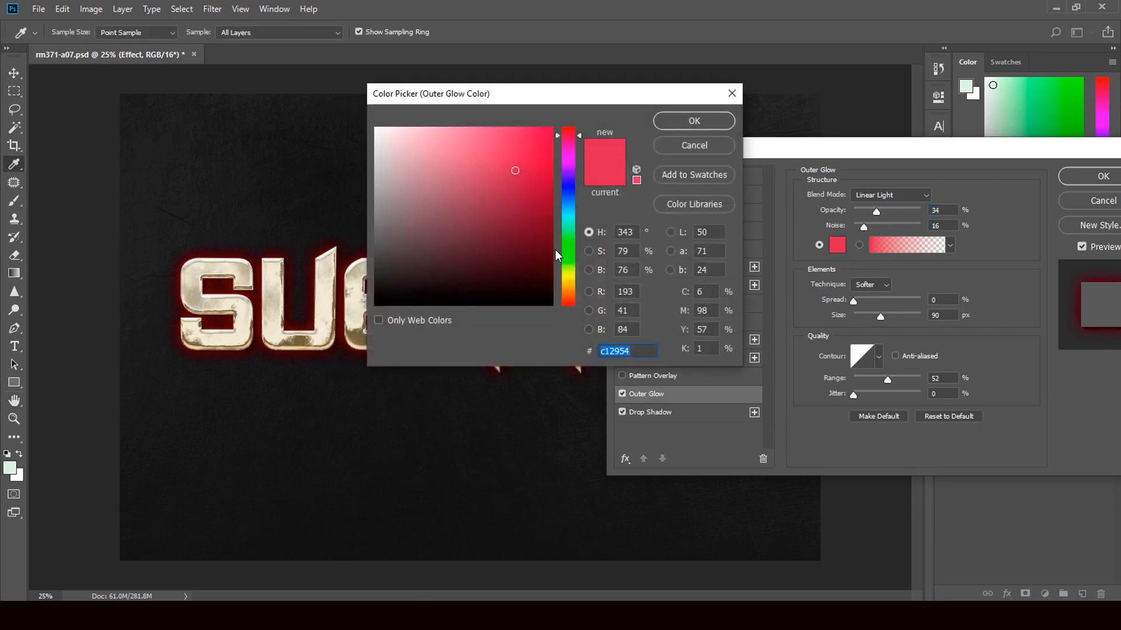
left_click(572, 279)
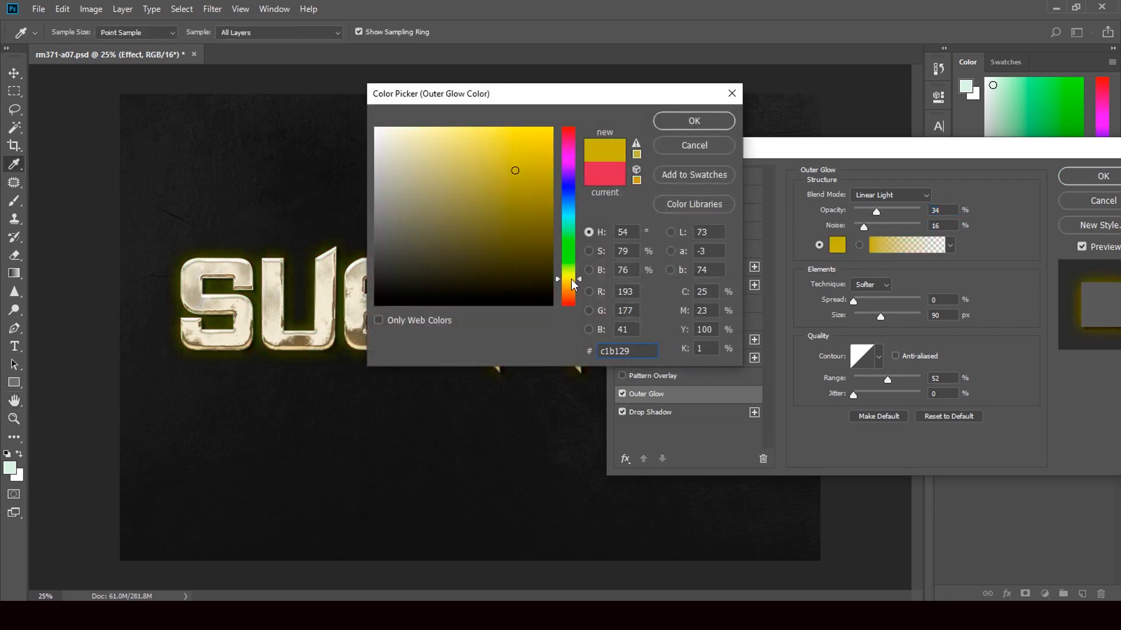
left_click(570, 283)
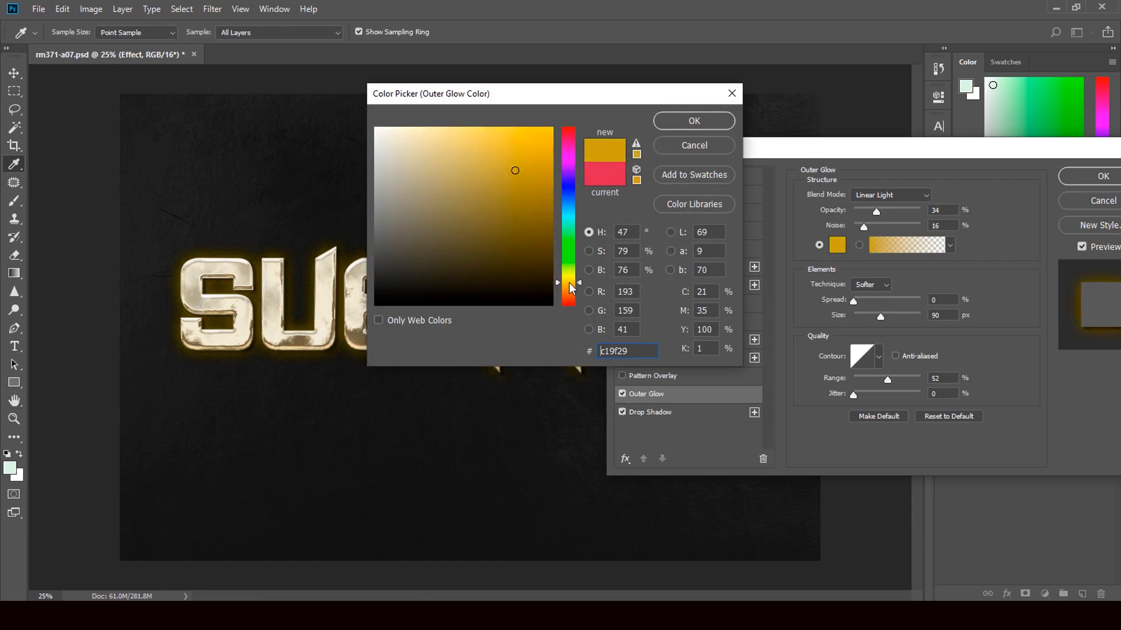
left_click(569, 279)
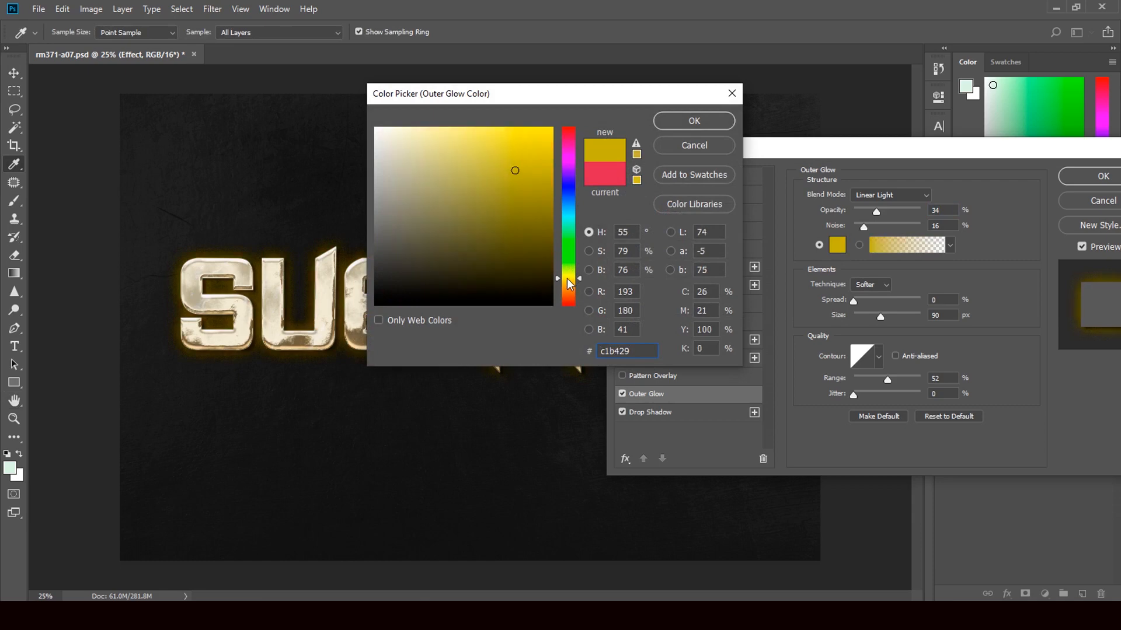
left_click_drag(515, 153, 498, 146)
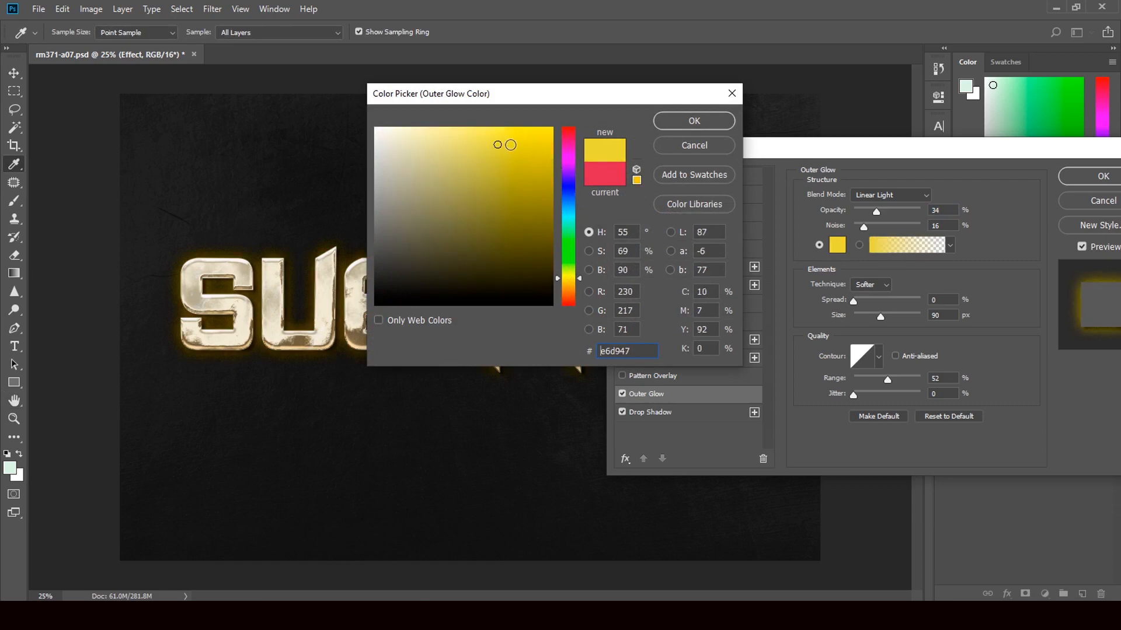
left_click(690, 121)
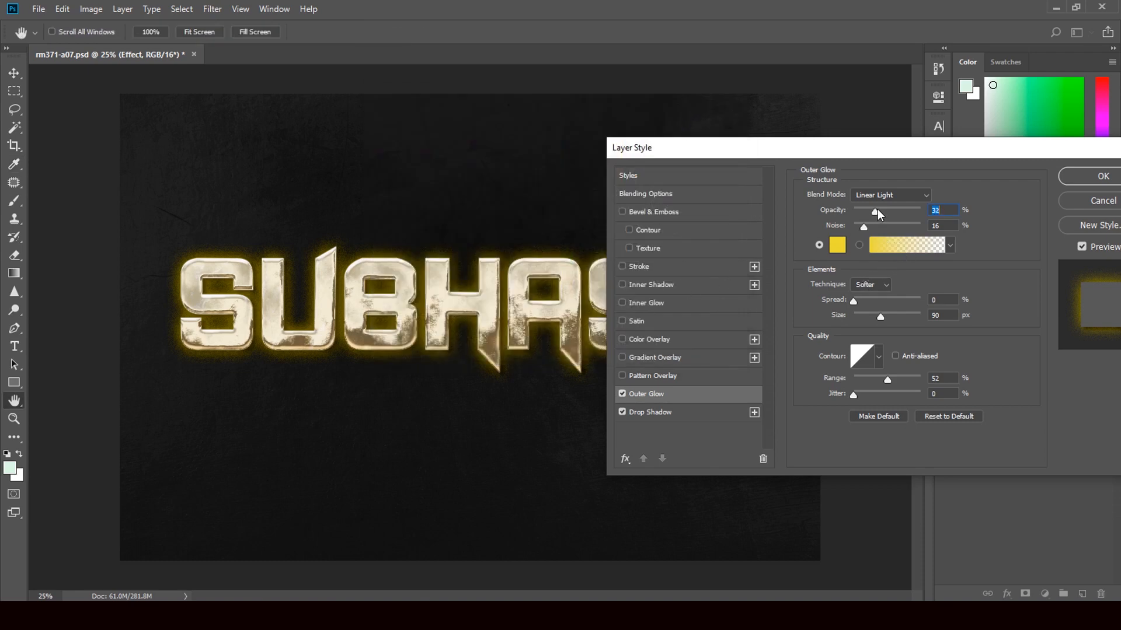
left_click_drag(895, 209, 882, 216)
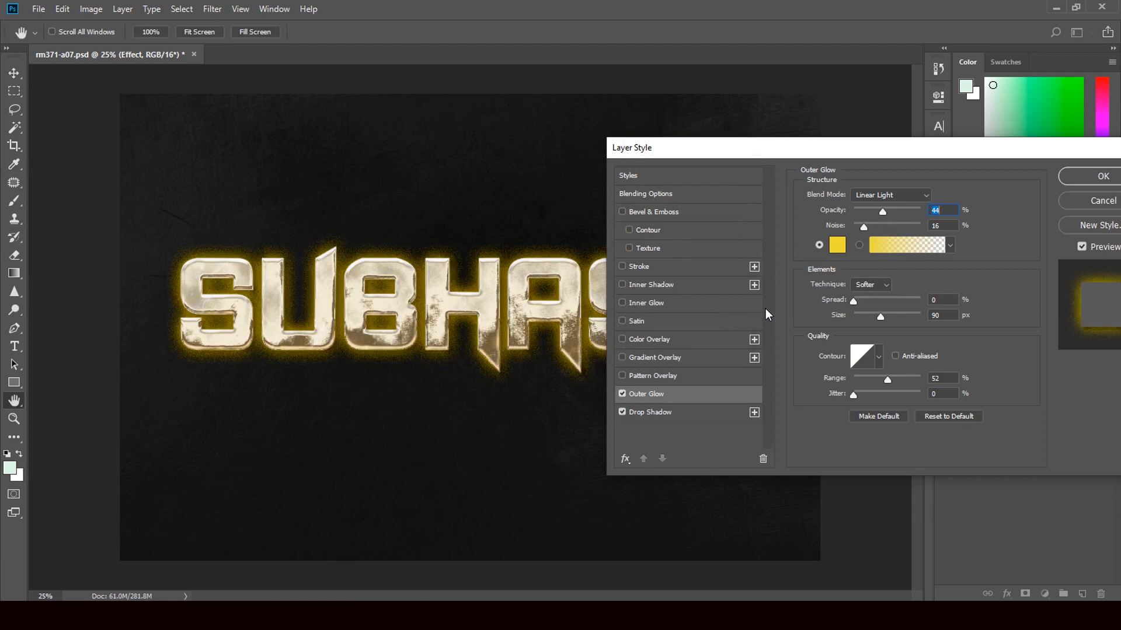
Set the Drop Shadow's distance to 35 px and try several shadow angles, ending at -95°
left_click(732, 417)
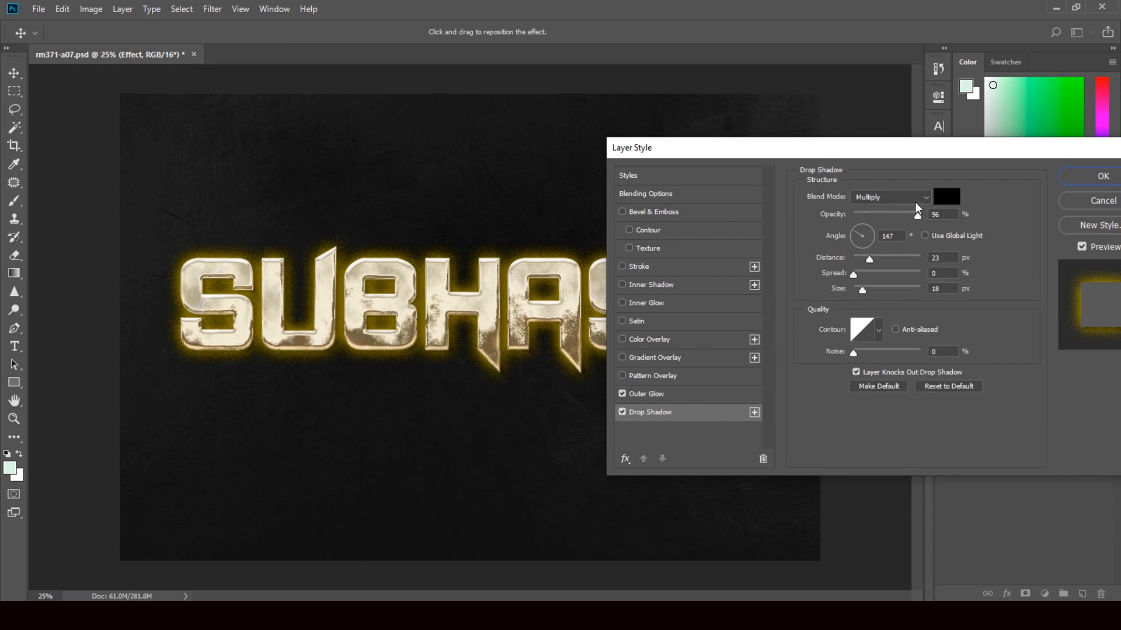
mouse_move(871, 264)
left_mouse_down()
mouse_move(898, 264)
mouse_move(878, 259)
left_mouse_up()
left_click(870, 232)
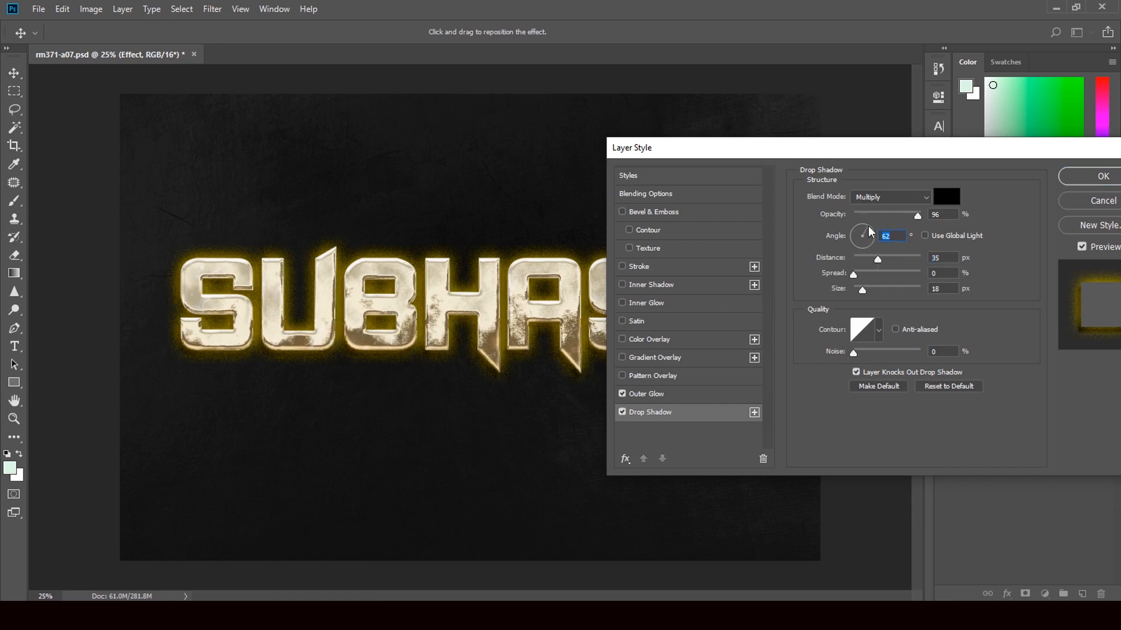
left_click_drag(876, 241, 873, 247)
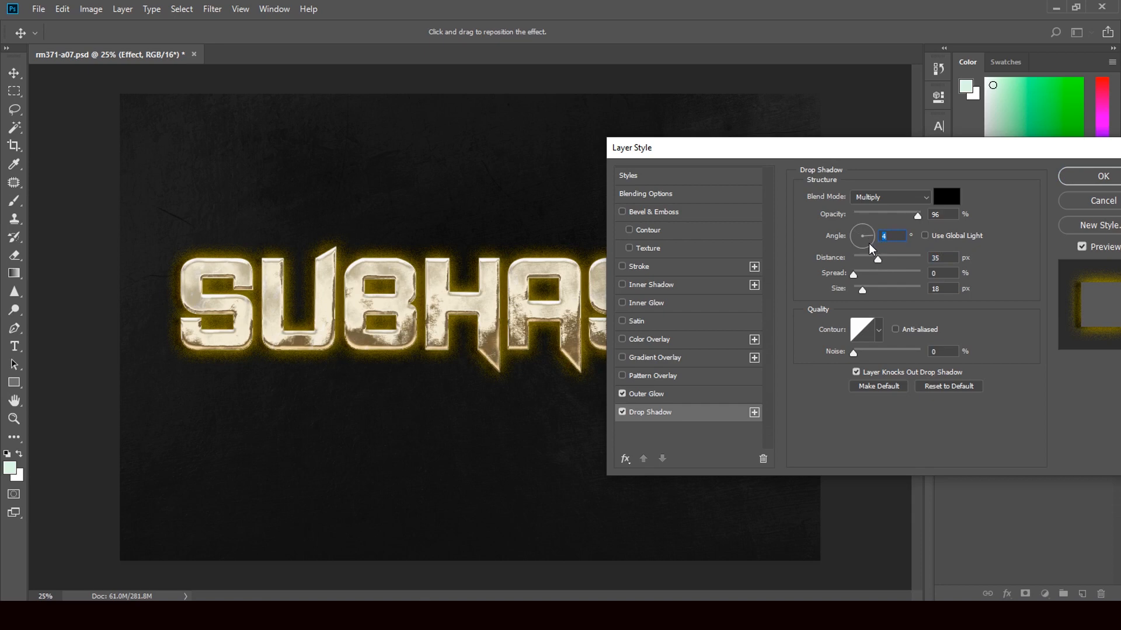
left_click(869, 243)
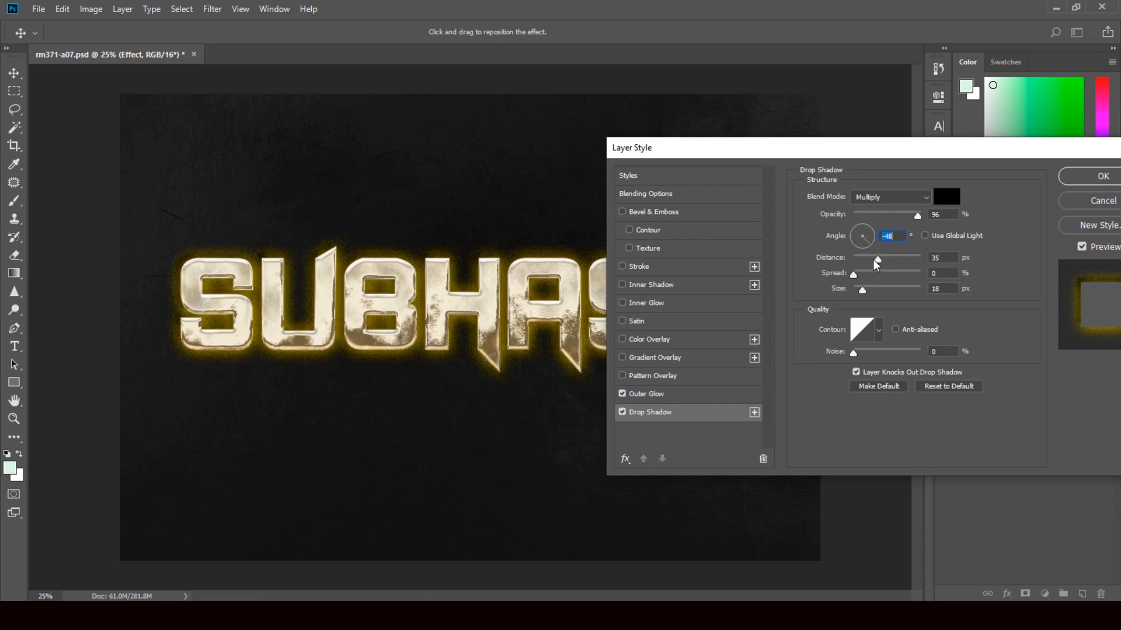
left_click_drag(877, 153, 748, 145)
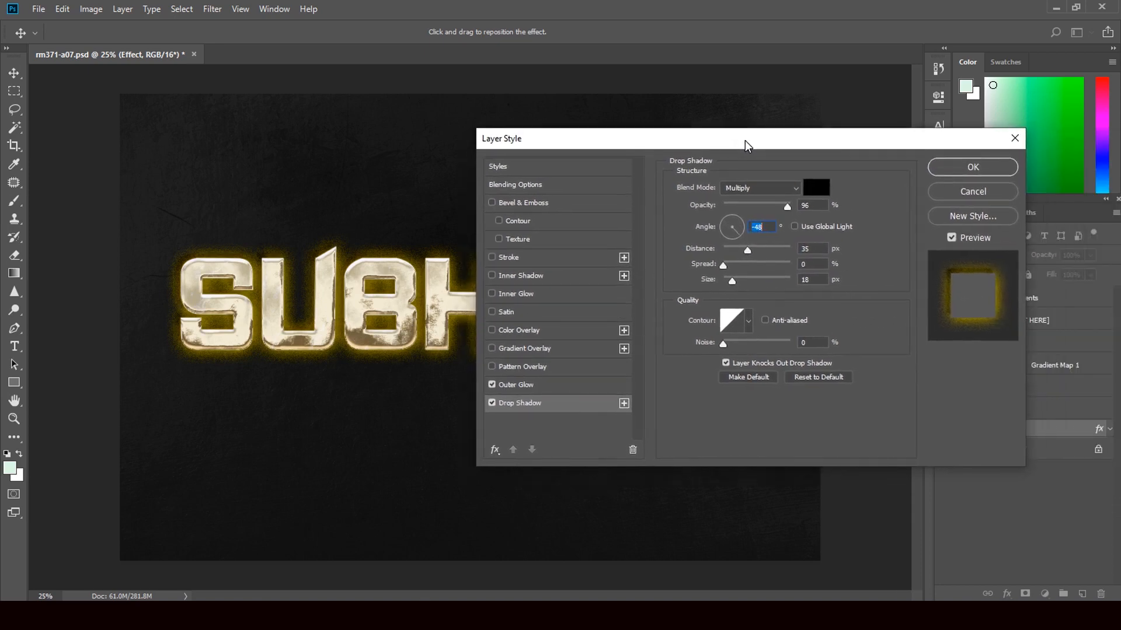
left_click(743, 221)
left_click_drag(726, 219, 724, 229)
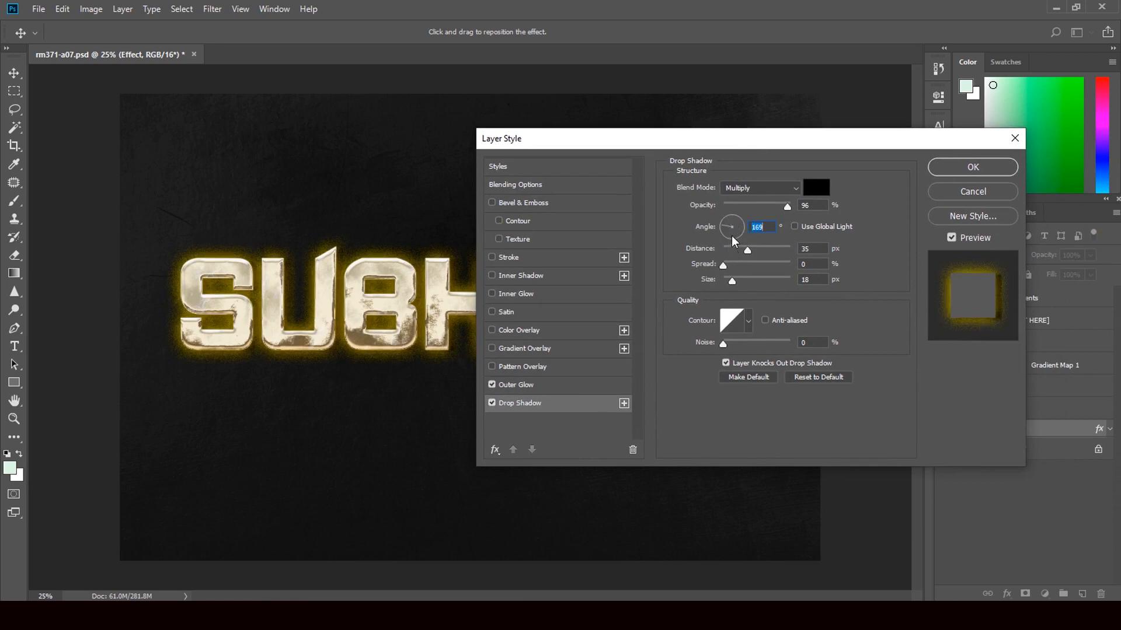
left_click(734, 242)
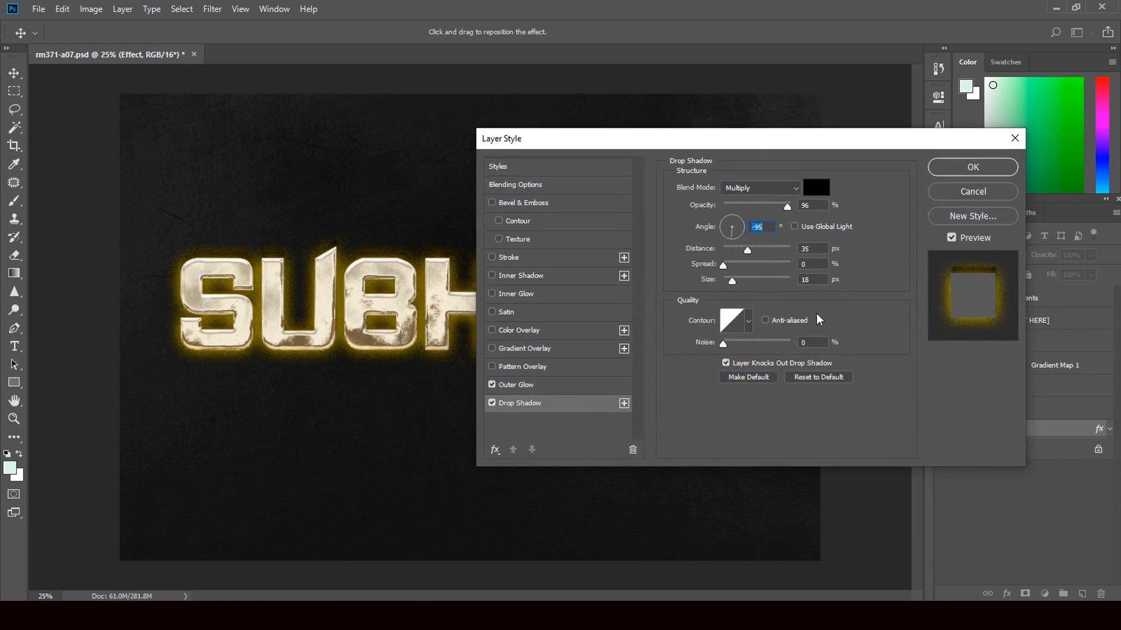
Try the second contour preset in the second row for the Drop Shadow, and cancel all the layer style changes
left_click(749, 322)
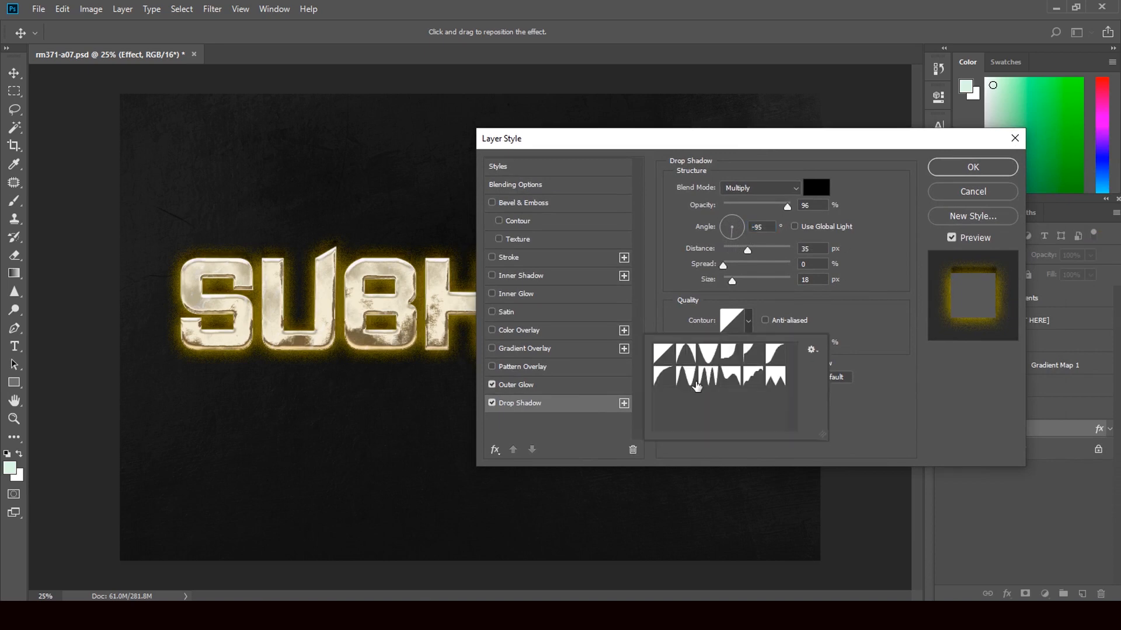
left_click(689, 379)
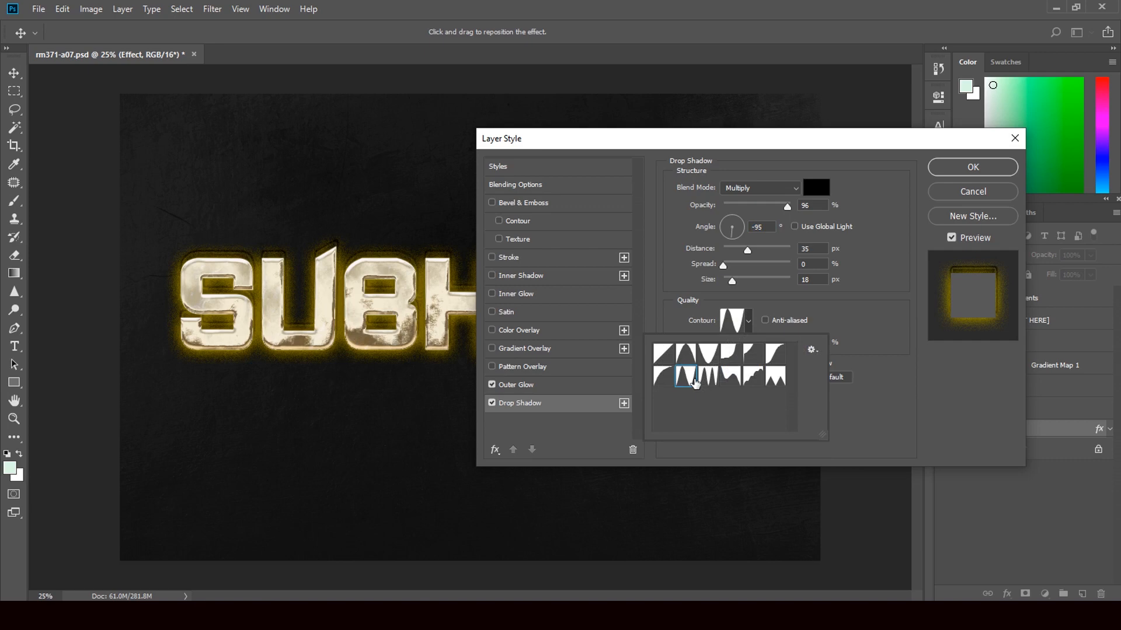
left_click(947, 196)
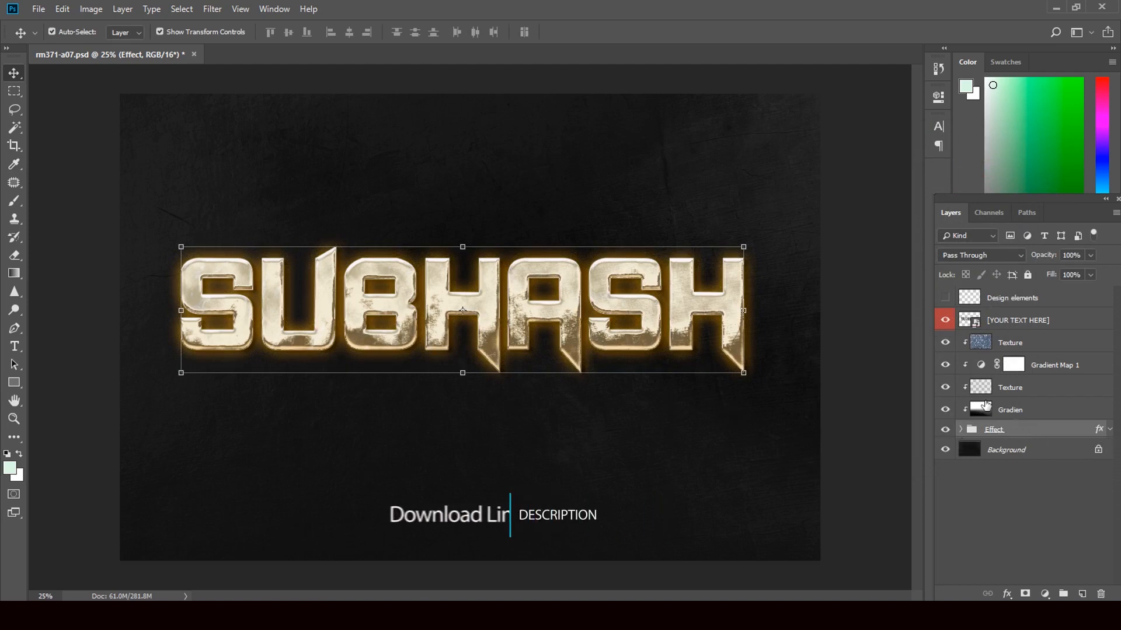
Inspect what the two Texture layers and Gradient Map 1 contribute to the text by switching their visibility off and on
left_click(946, 344)
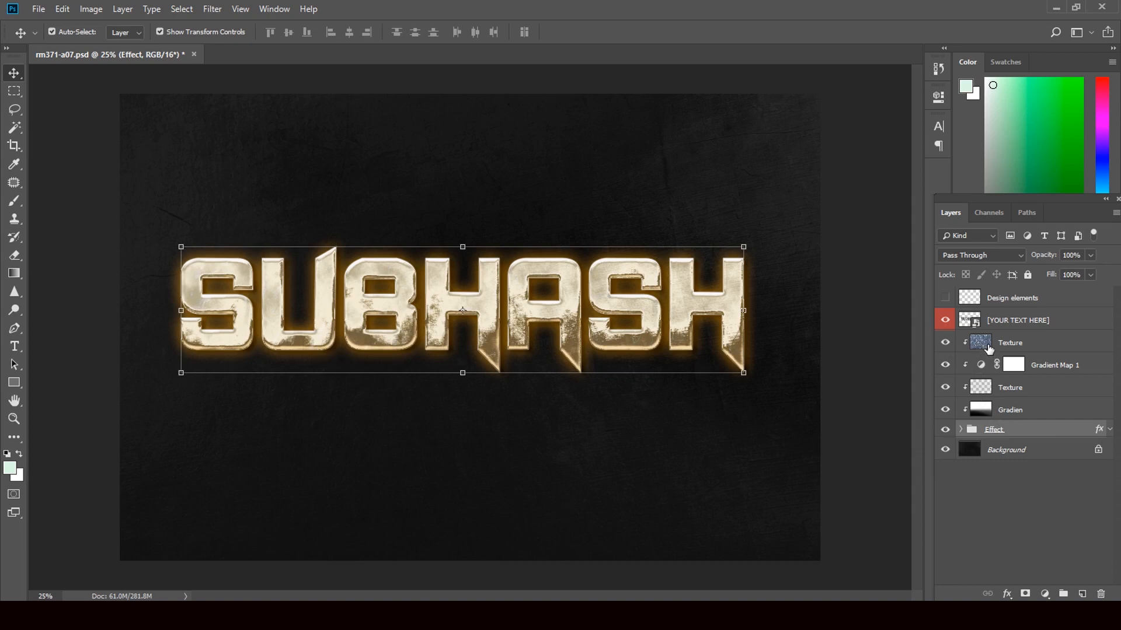
left_click(945, 366)
left_click(945, 365)
left_click(1027, 372)
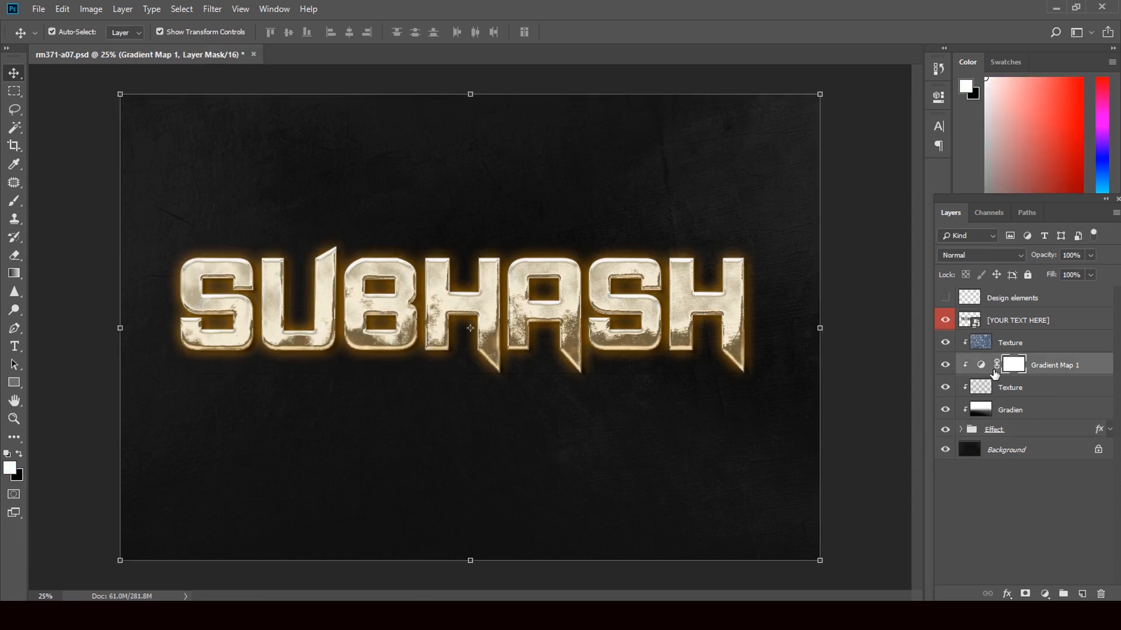
left_click(982, 366)
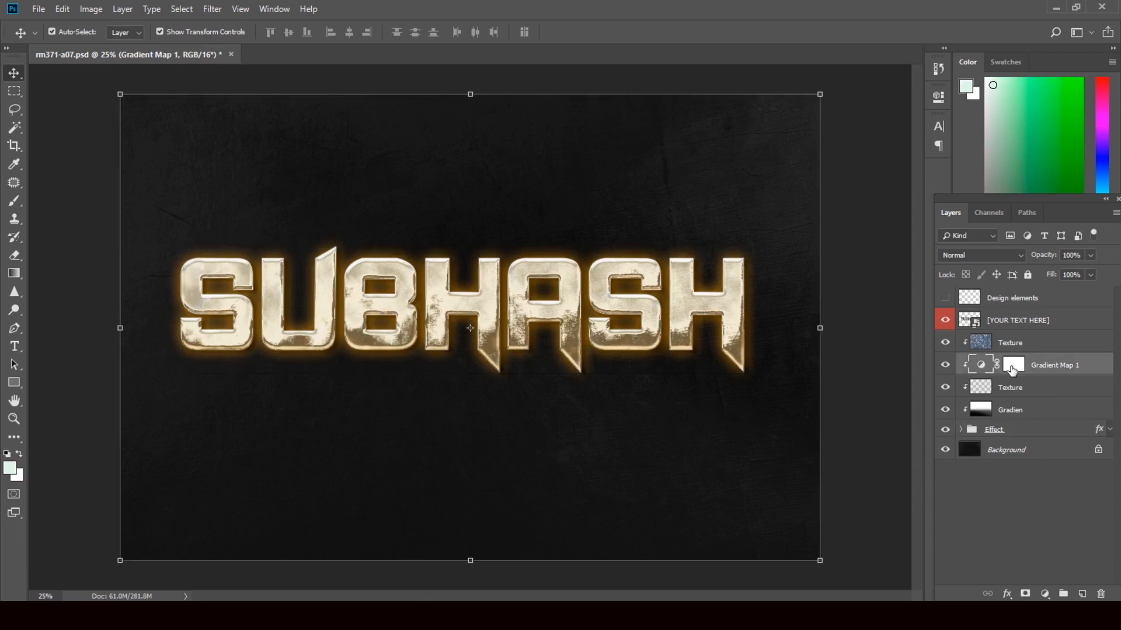
left_click(945, 388)
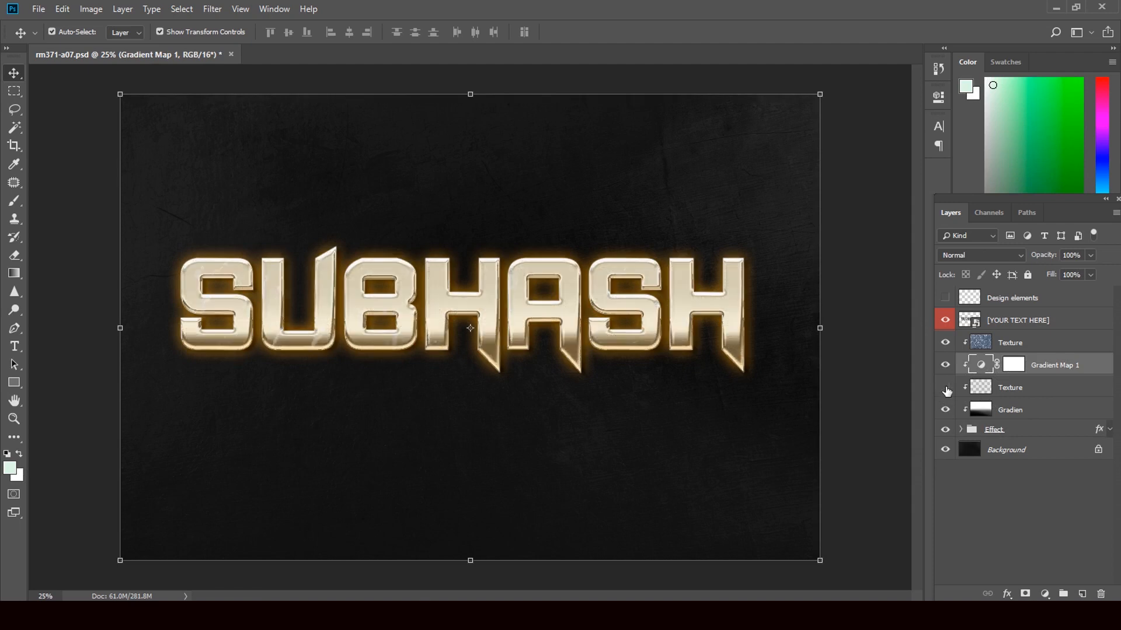
left_click(946, 387)
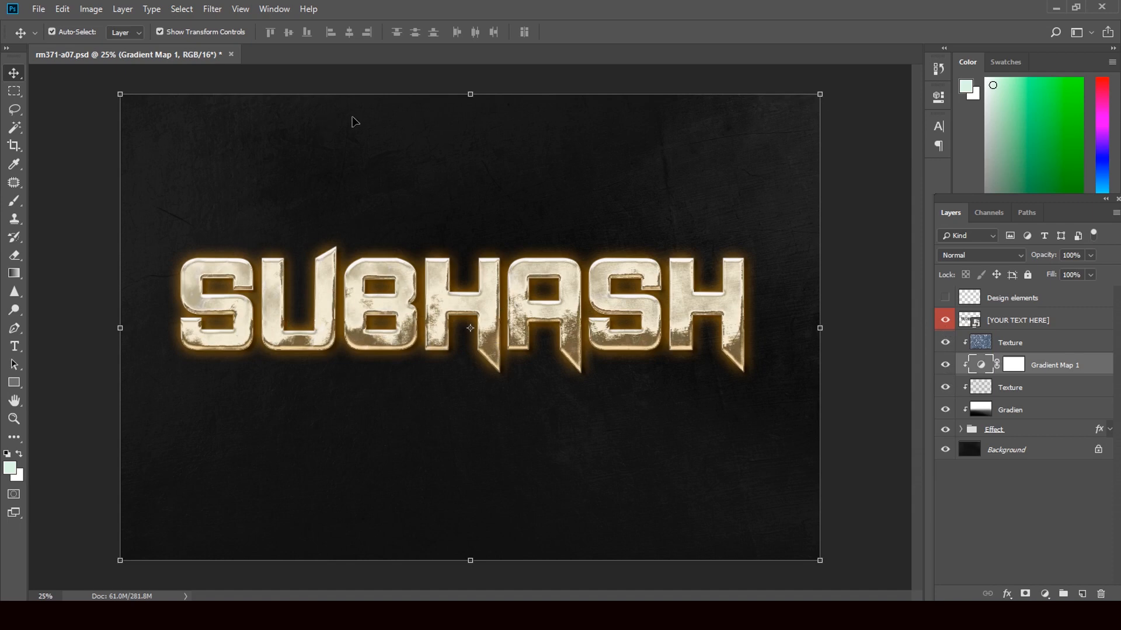
Hide and show the Effect group and the Background layer to check what each one contains
left_click(945, 431)
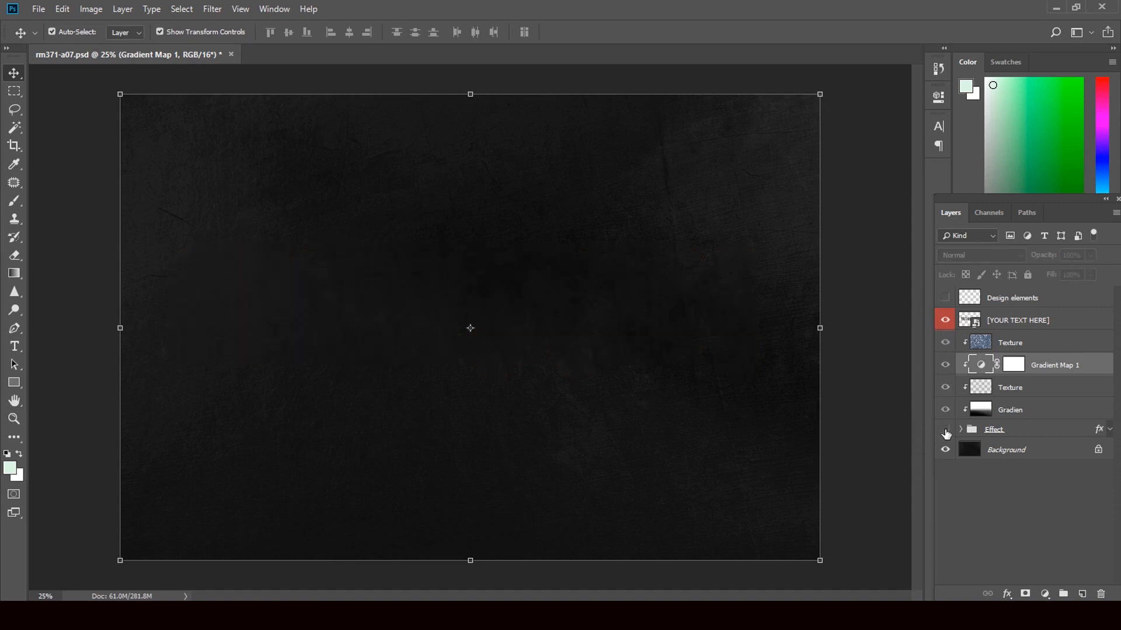
left_click(946, 430)
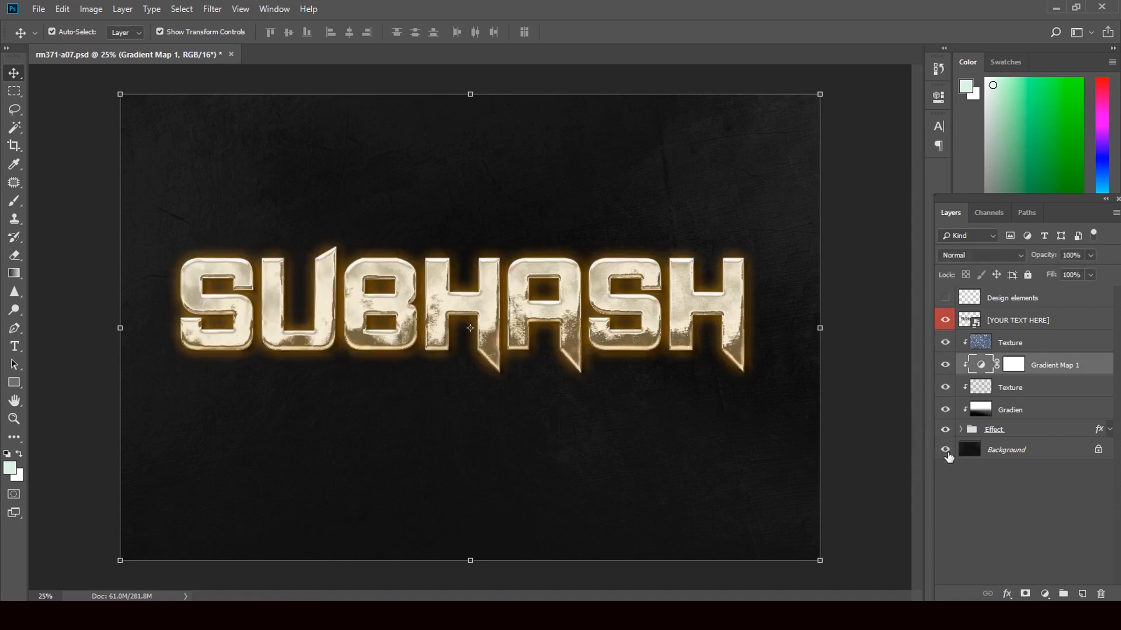
left_click(946, 453)
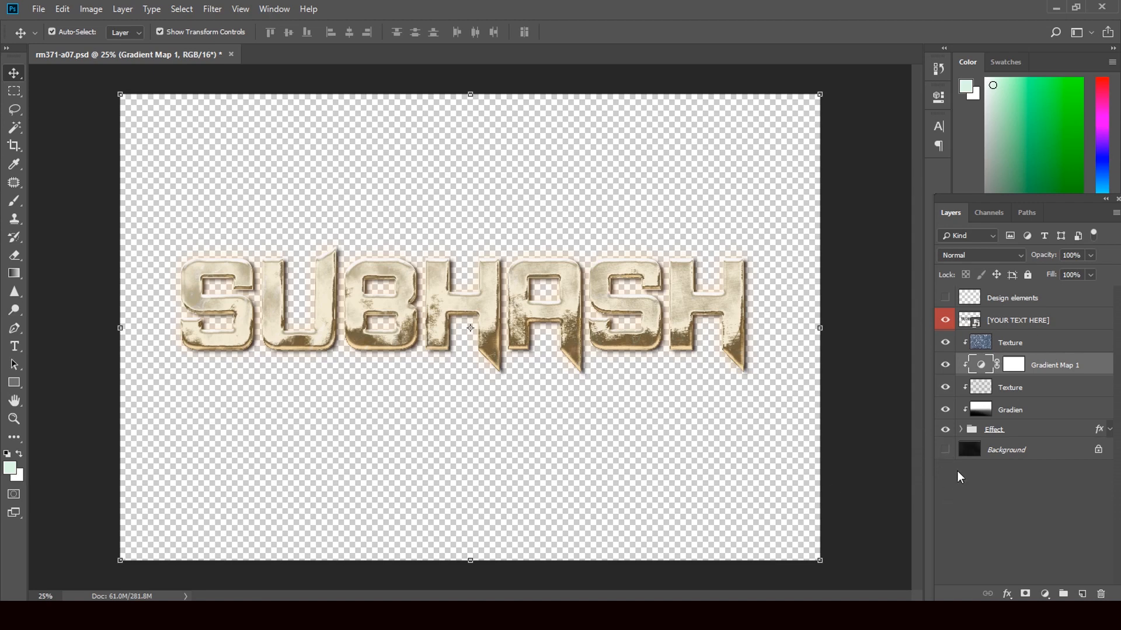
left_click(945, 450)
Convert the locked Background into an ordinary layer named Layer 0, and view its blending options without changing them
double_click(973, 457)
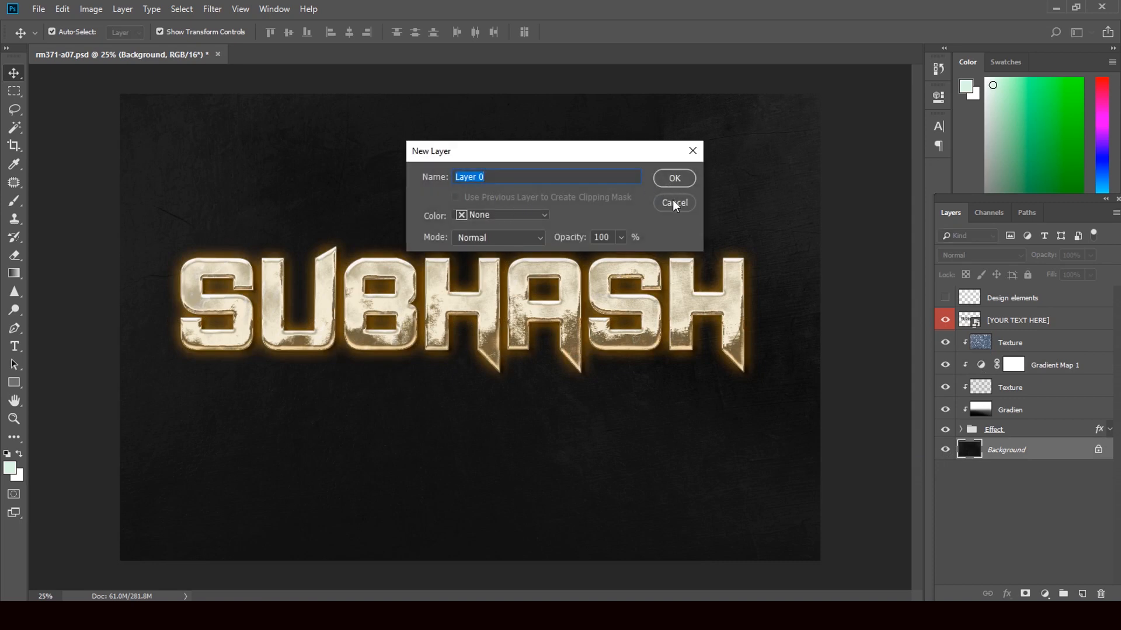
left_click(674, 178)
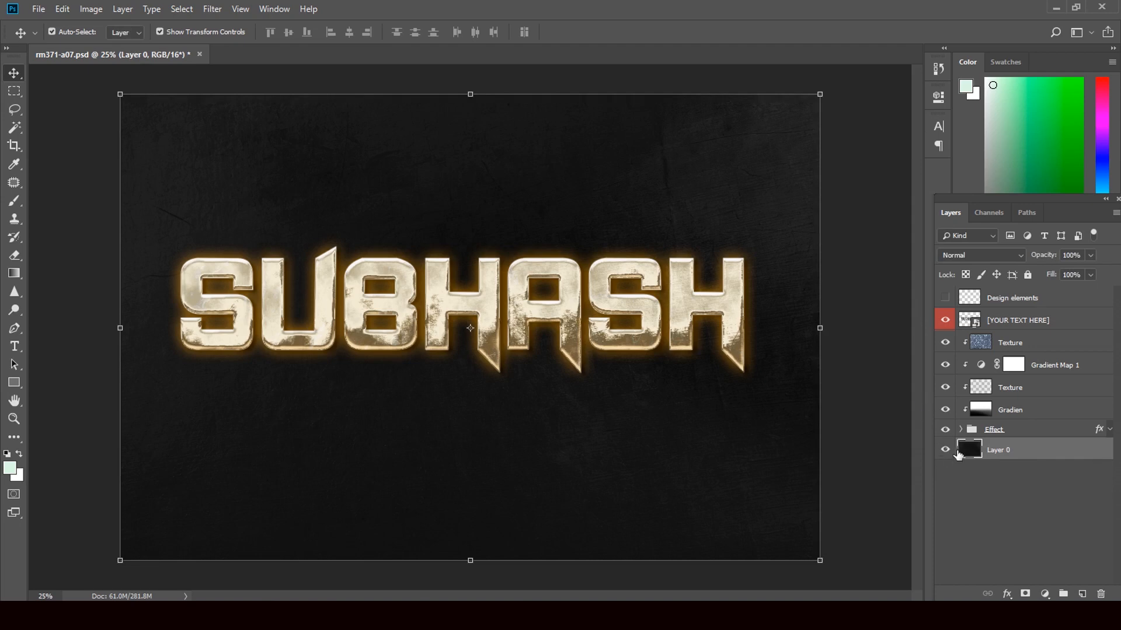
key("h")
double_click(978, 449)
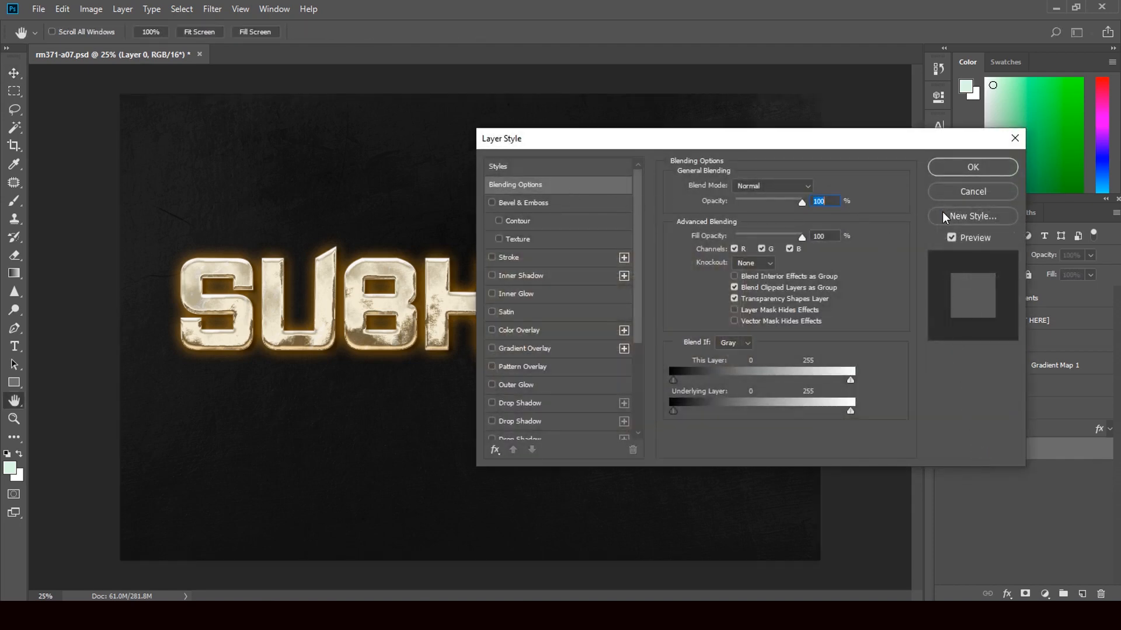
left_click(972, 191)
key("v")
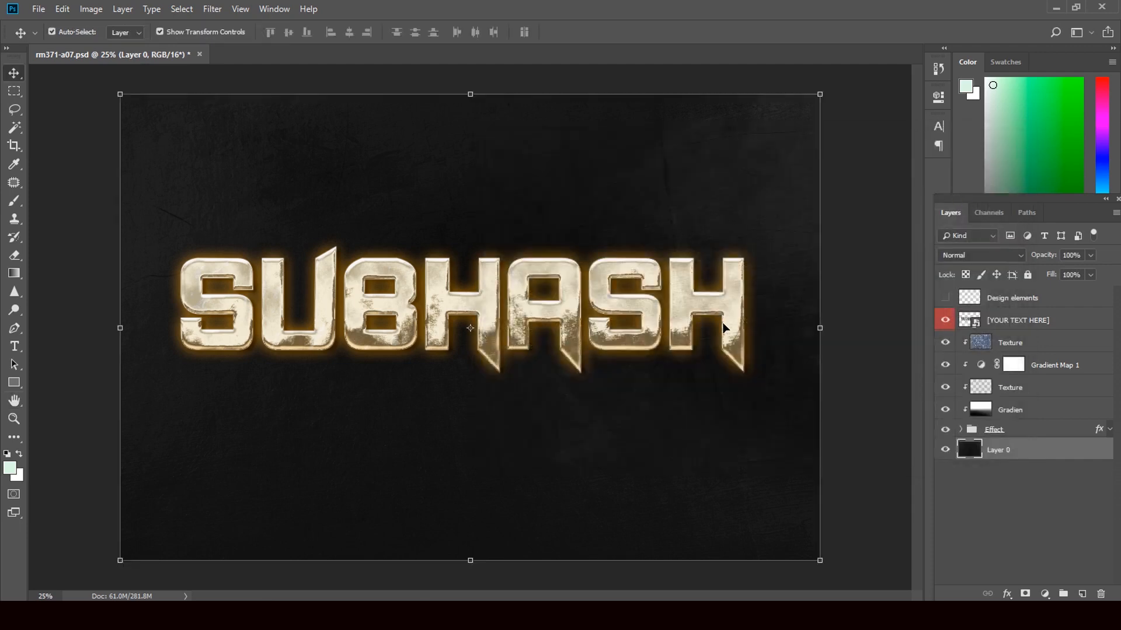
Shift the upper Texture layer slightly up and left on the canvas, and reselect Layer 0 without altering its layer style
left_click_drag(760, 482, 686, 436)
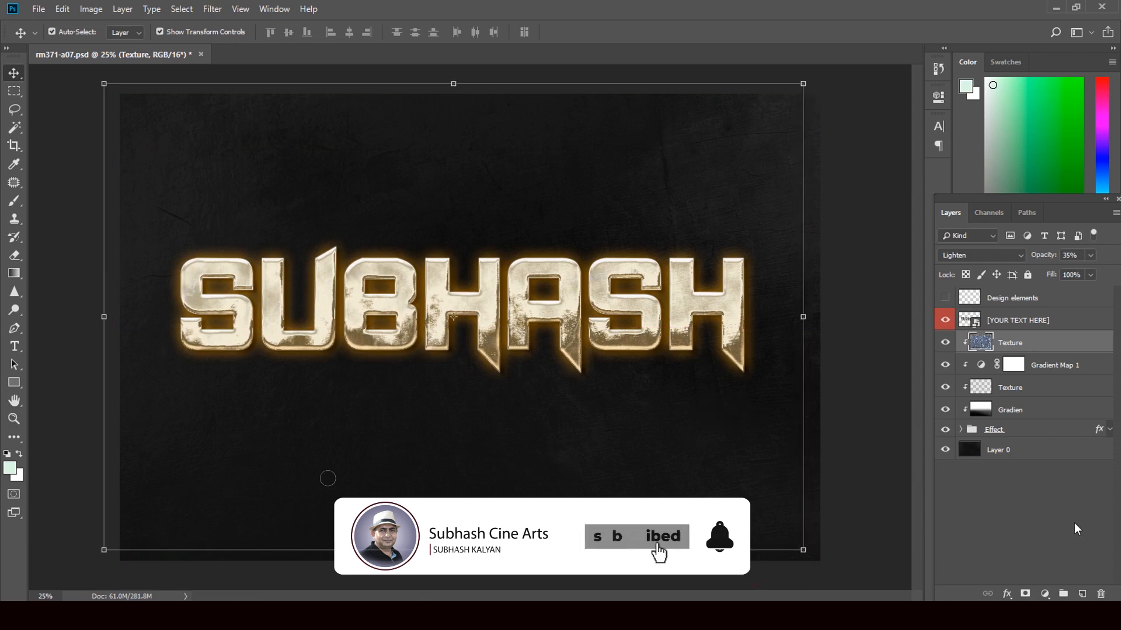
left_click(1040, 456)
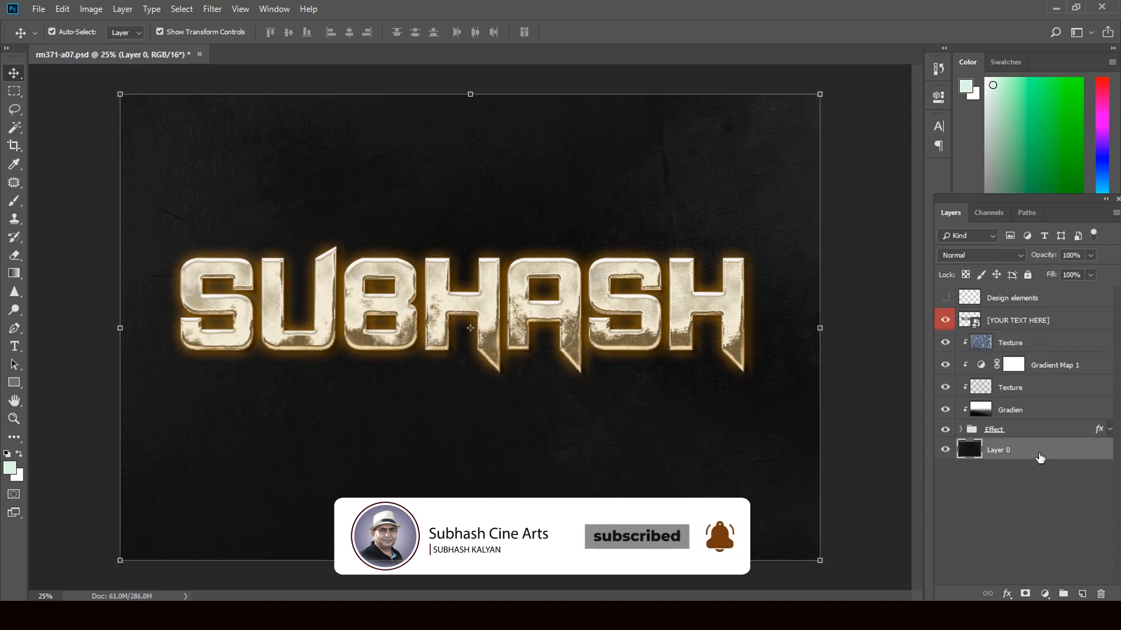
double_click(959, 454)
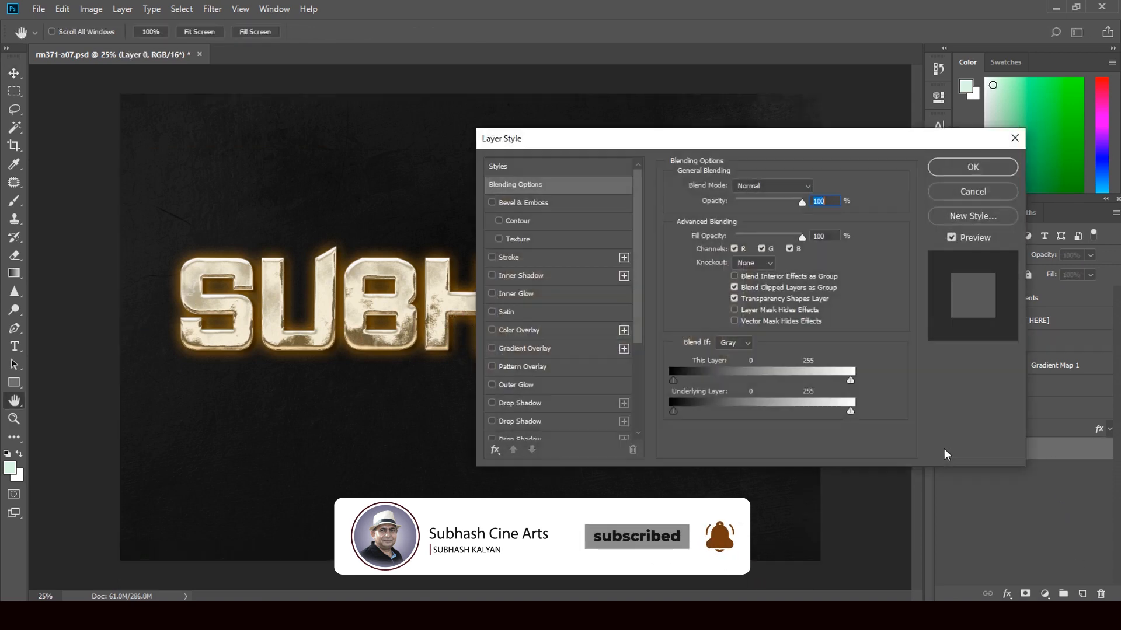
left_click(963, 199)
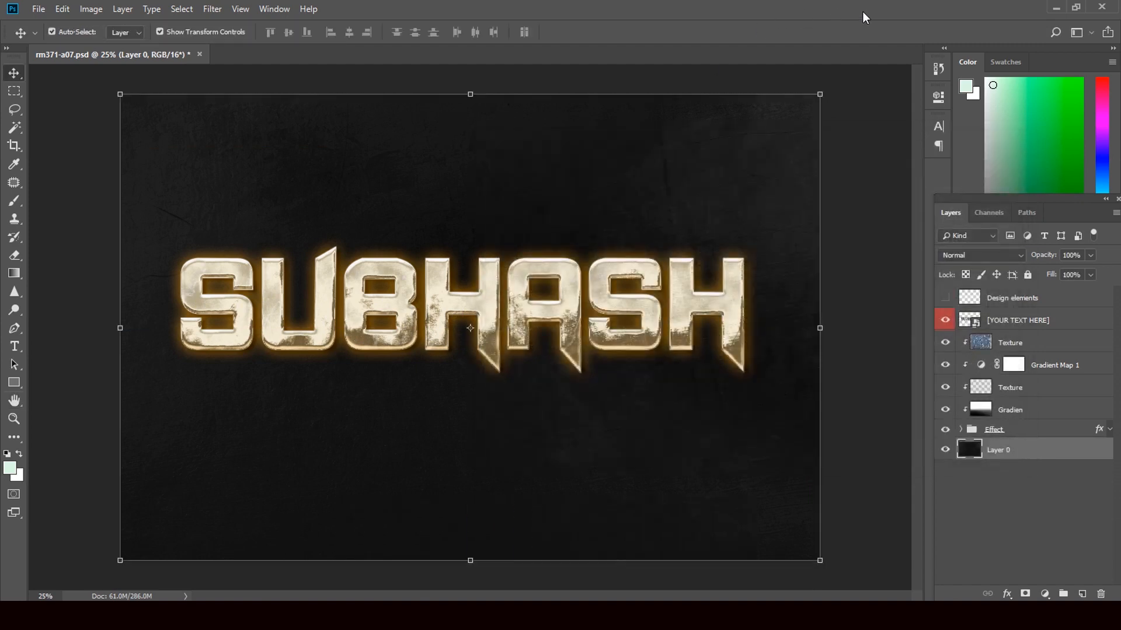
Minimise the document's application window to return to the Downloads folder in File Explorer
left_click(1056, 8)
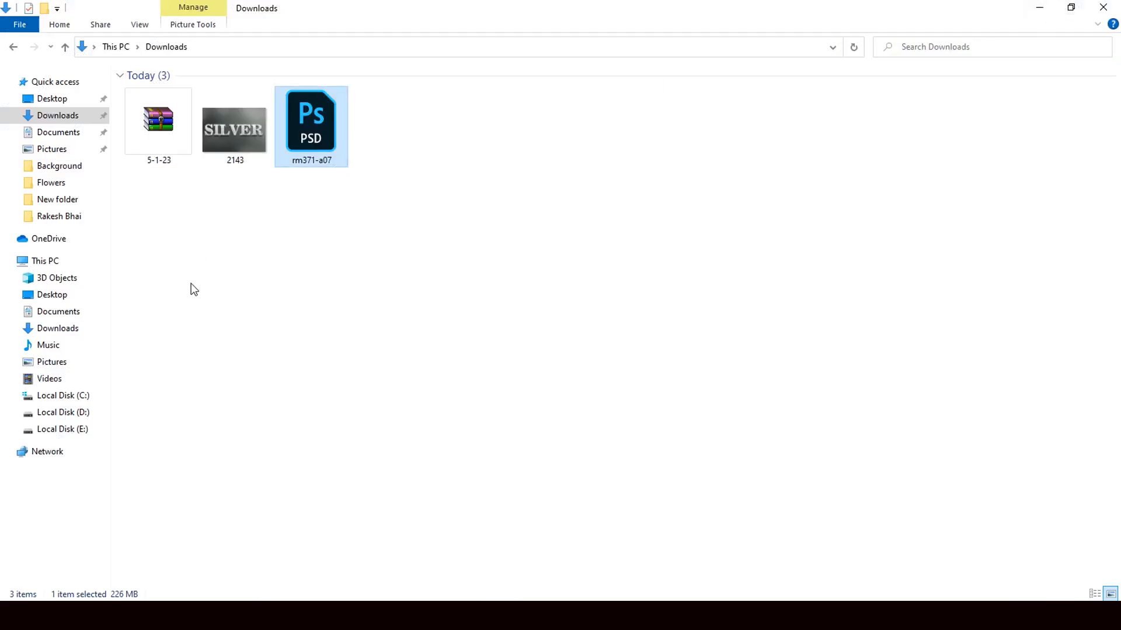
Open the Background folder on Local Disk (E:) in File Explorer
left_click(65, 433)
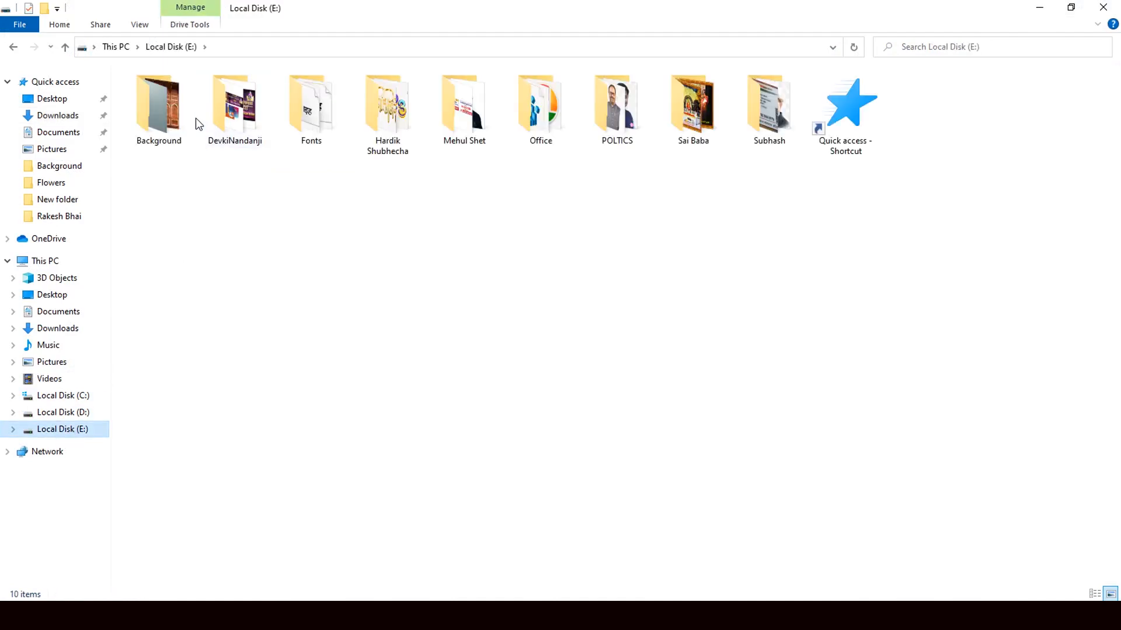
left_click(174, 120)
double_click(174, 120)
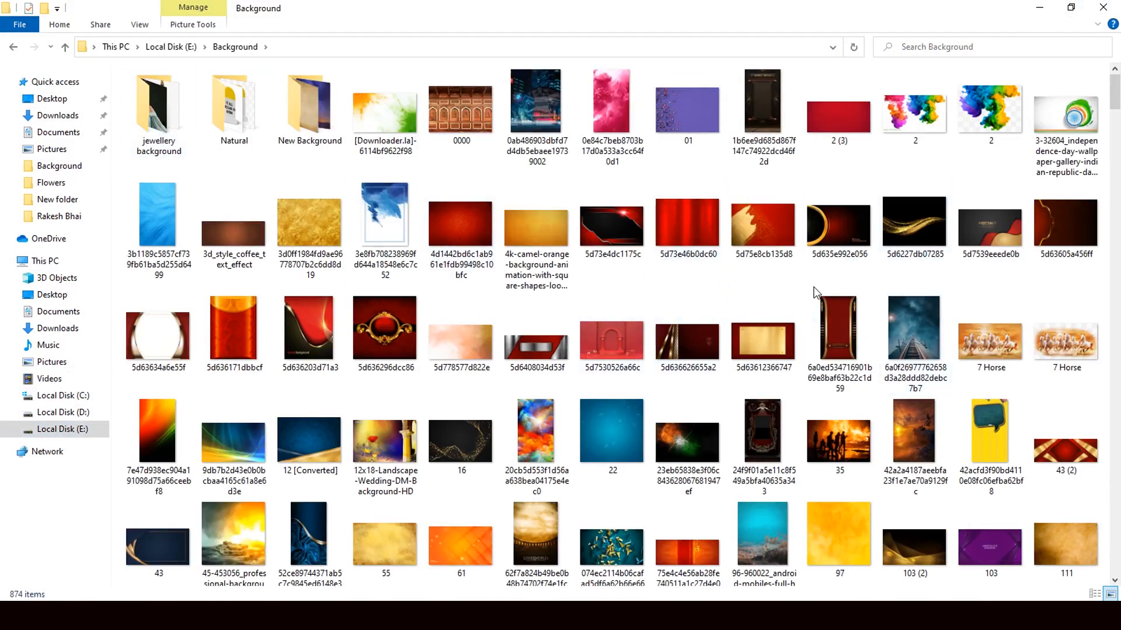
Try to place the image 5d73e4dc1175c from the Background folder into the rm371-a07 document in Photoshop
left_click(598, 240)
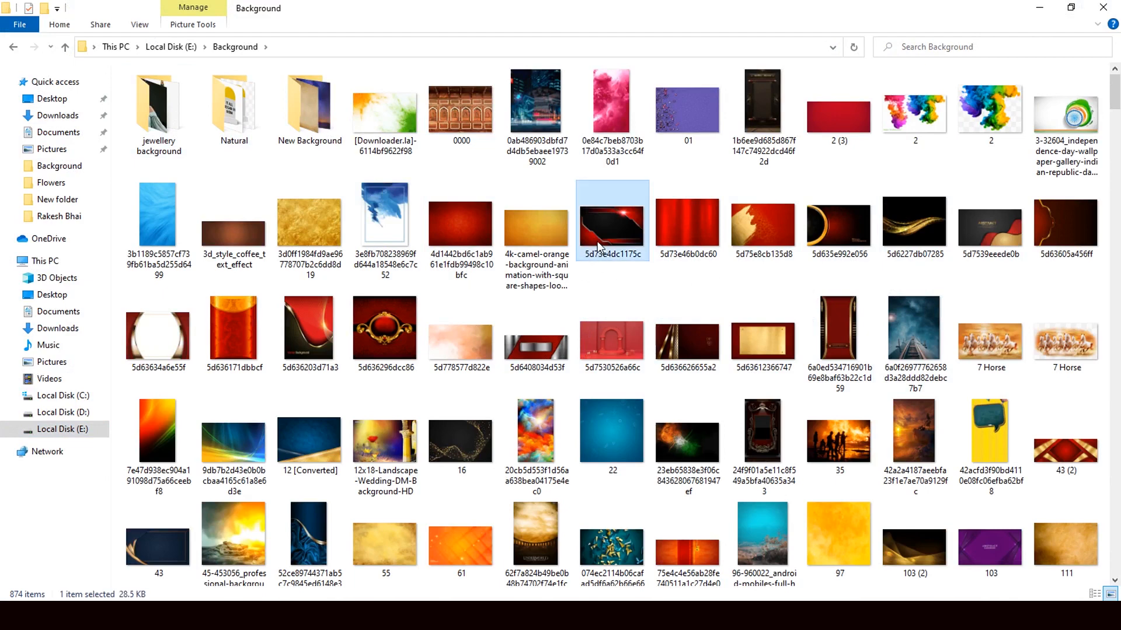
left_click_drag(613, 229, 389, 330)
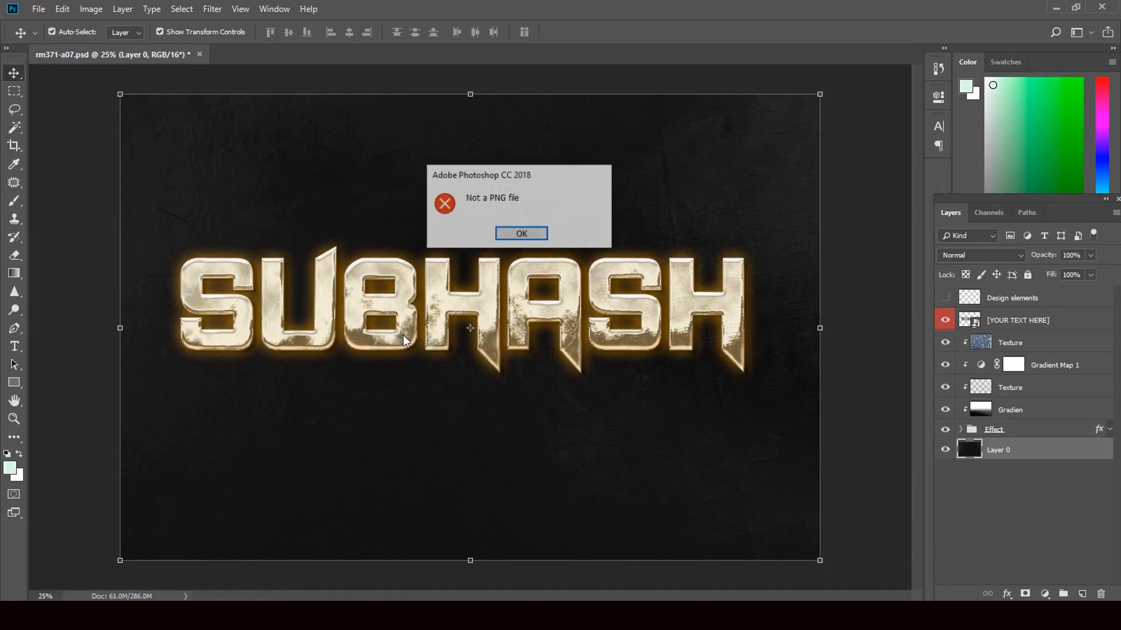
left_click(542, 235)
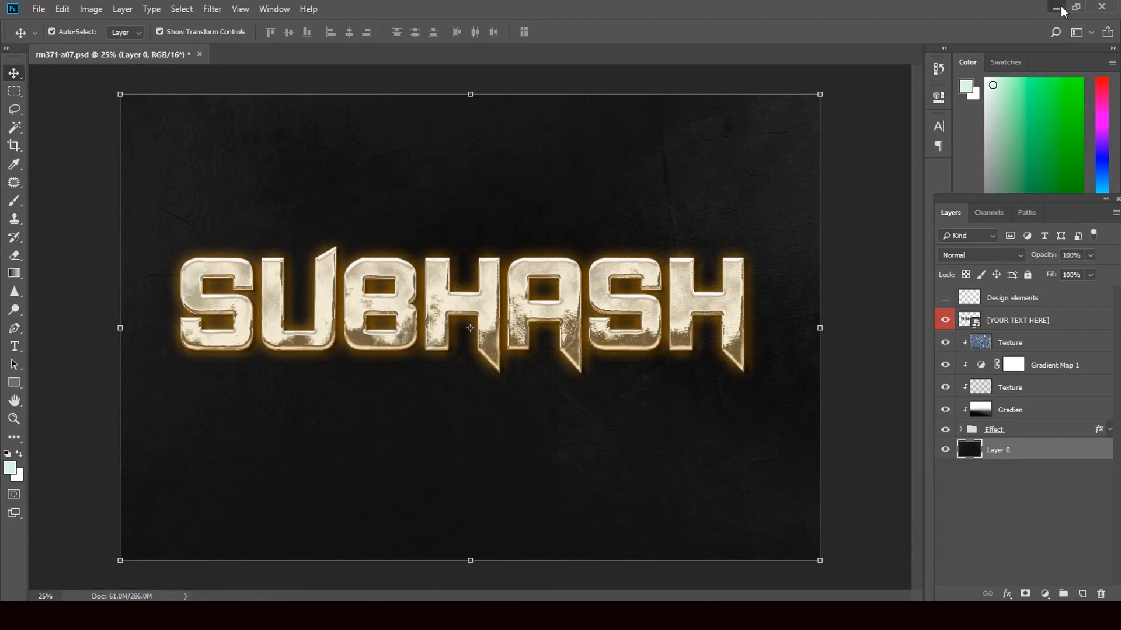
Place the red image 4d1442bd6c1ab961e1fdb99498c10bfc from the Background folder above Layer 0, enlarged to about 120% wide and 114% high to cover the canvas
left_click(1055, 8)
left_click(471, 240)
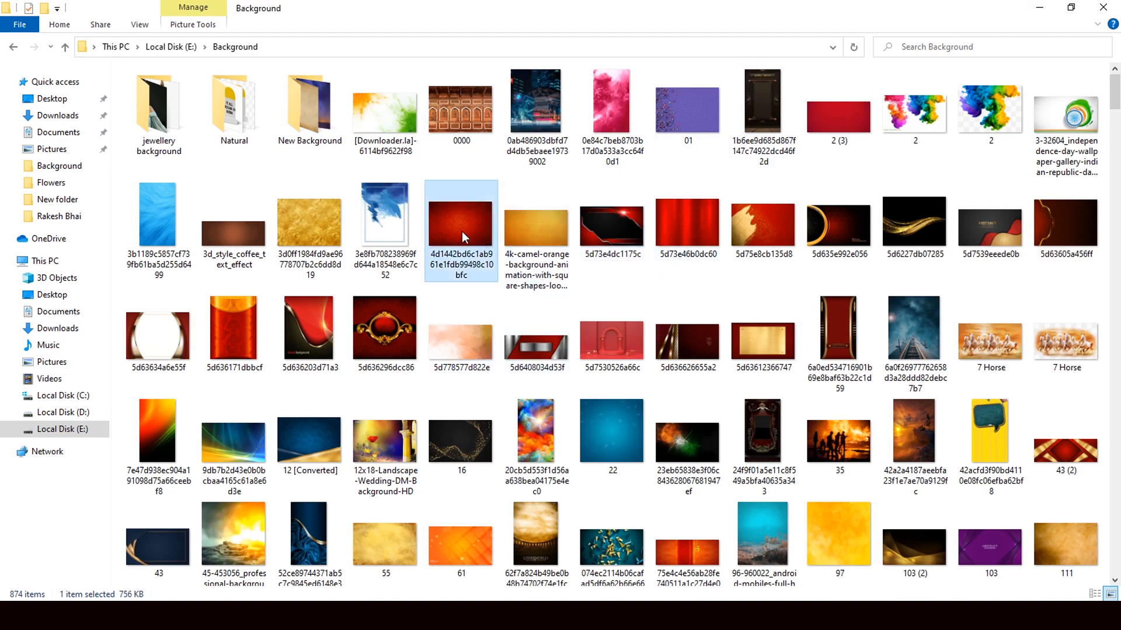
left_click_drag(464, 236, 451, 337)
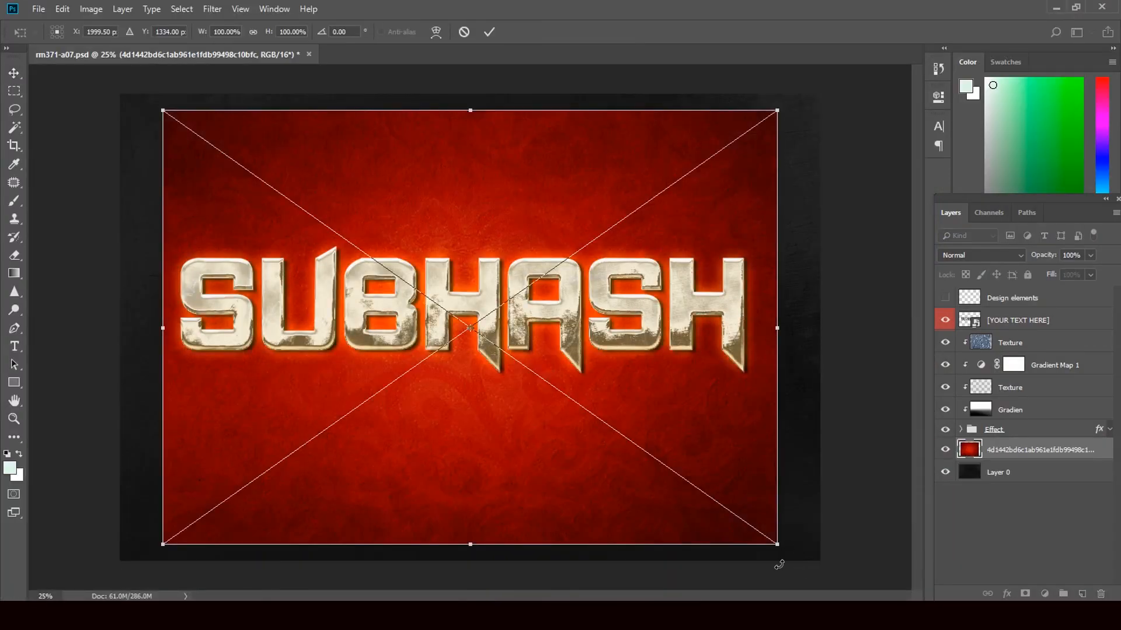
left_click_drag(779, 547, 831, 579)
left_click_drag(164, 114, 92, 87)
left_click(14, 73)
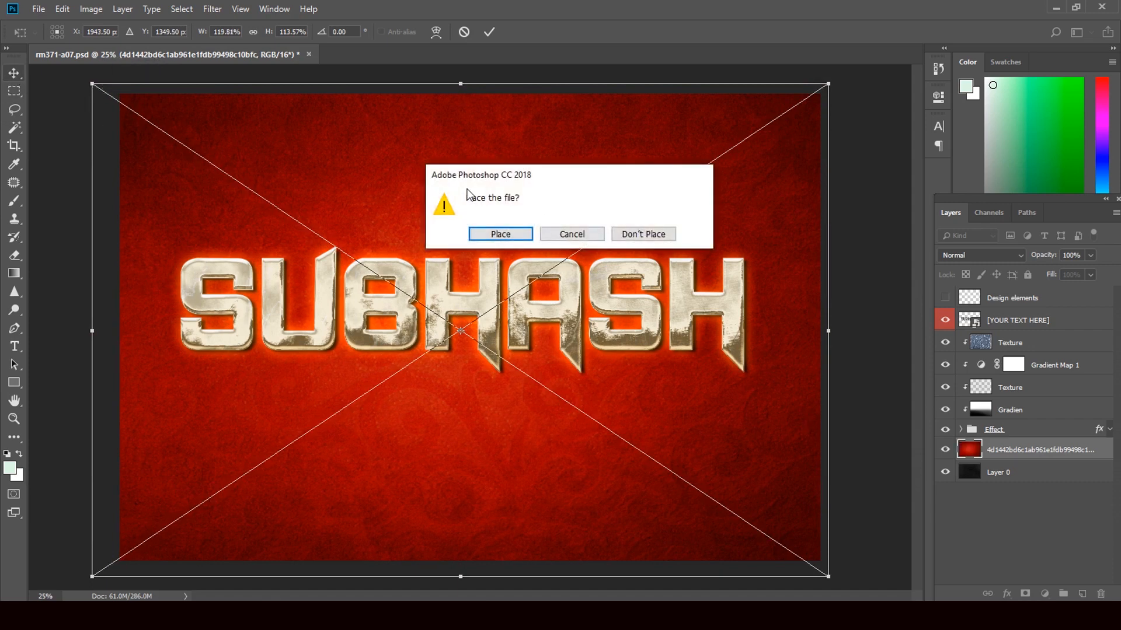
left_click(504, 235)
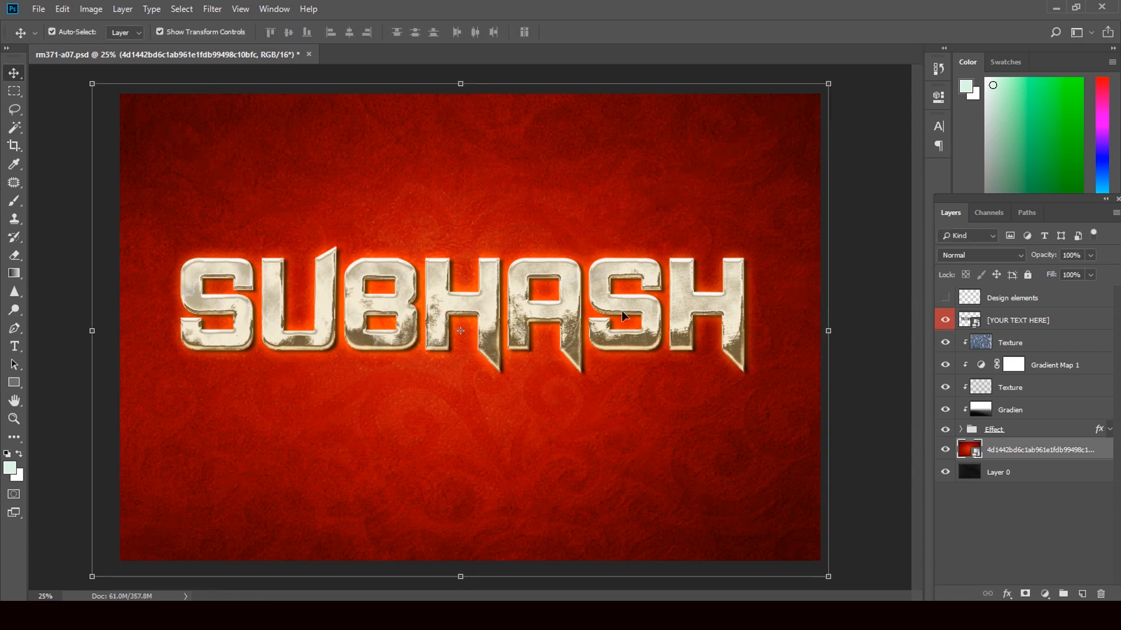
key("ctrl+plus")
key("ctrl+plus")
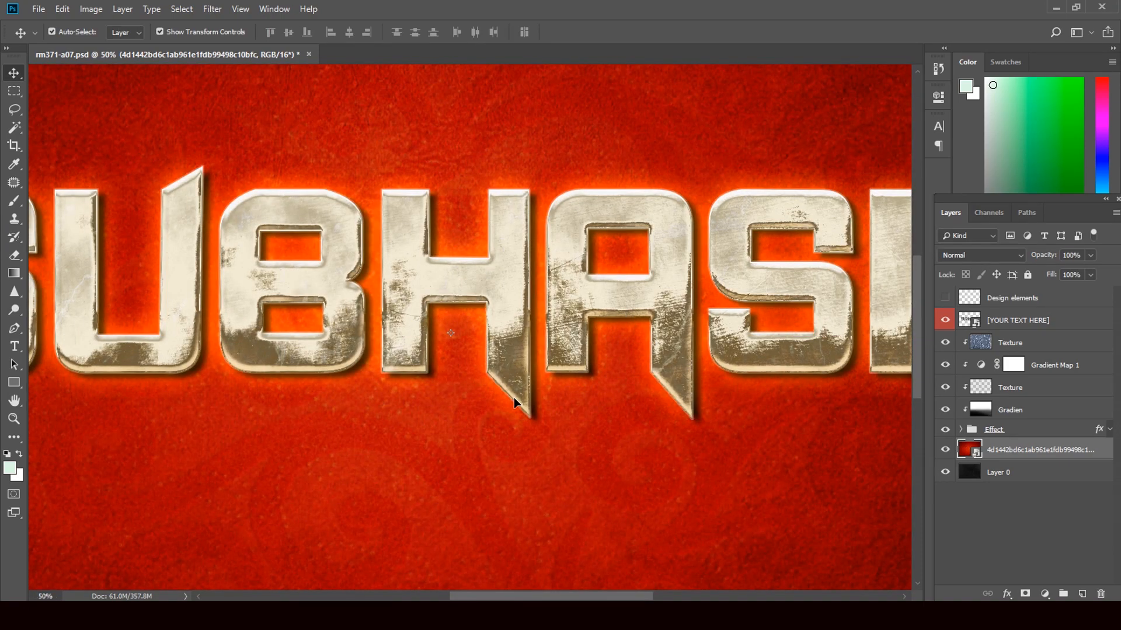
key("ctrl+0")
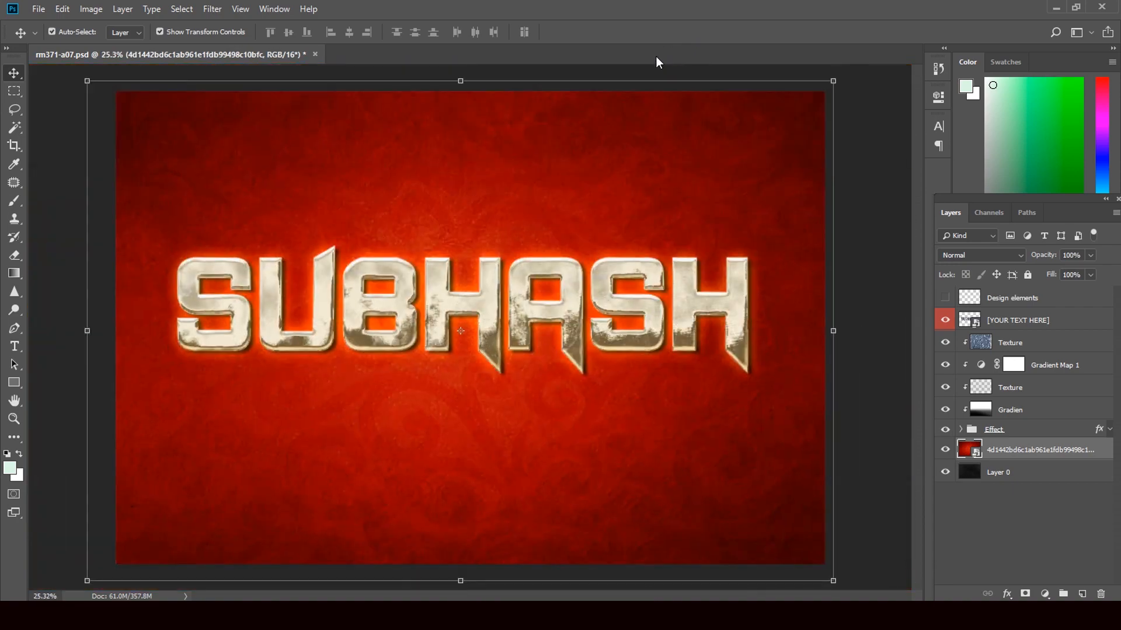
Move the [YOUR TEXT HERE] layer slightly up and right, and toggle the visibility of the upper Texture and Gradient Map 1 layers
left_click(574, 329)
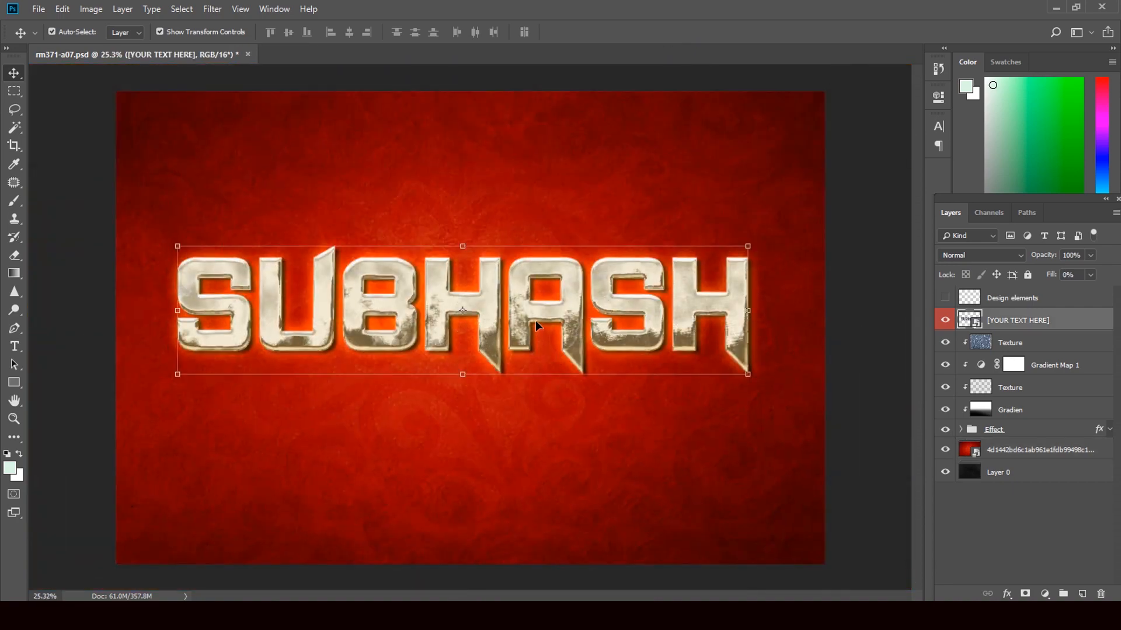
left_click_drag(535, 316, 540, 297)
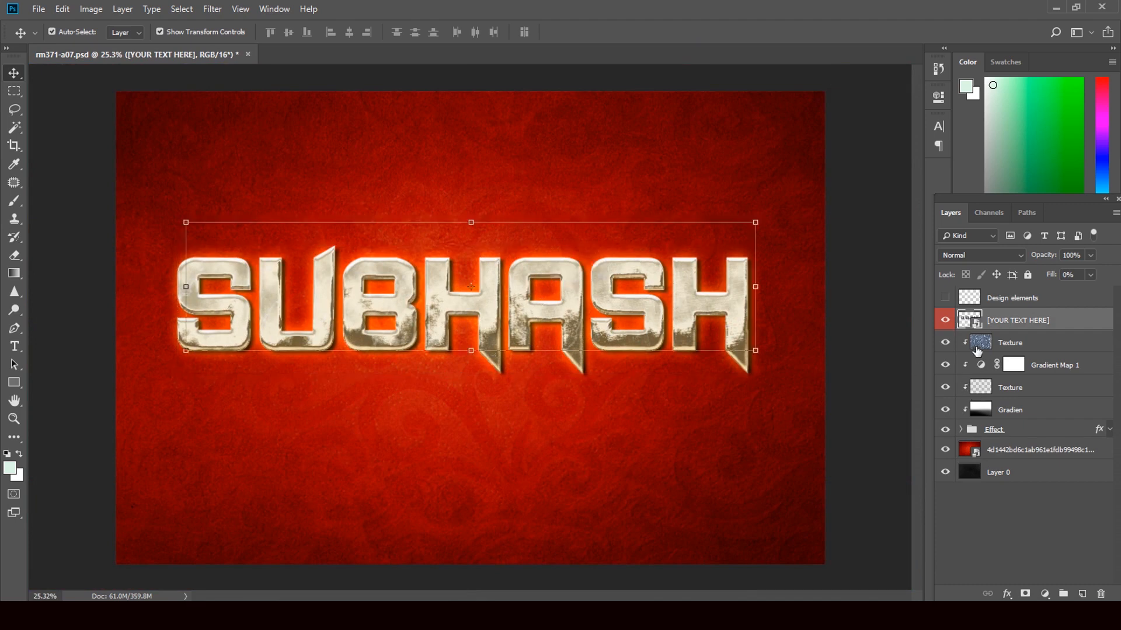
left_click(945, 344)
left_click(945, 366)
left_click(945, 366)
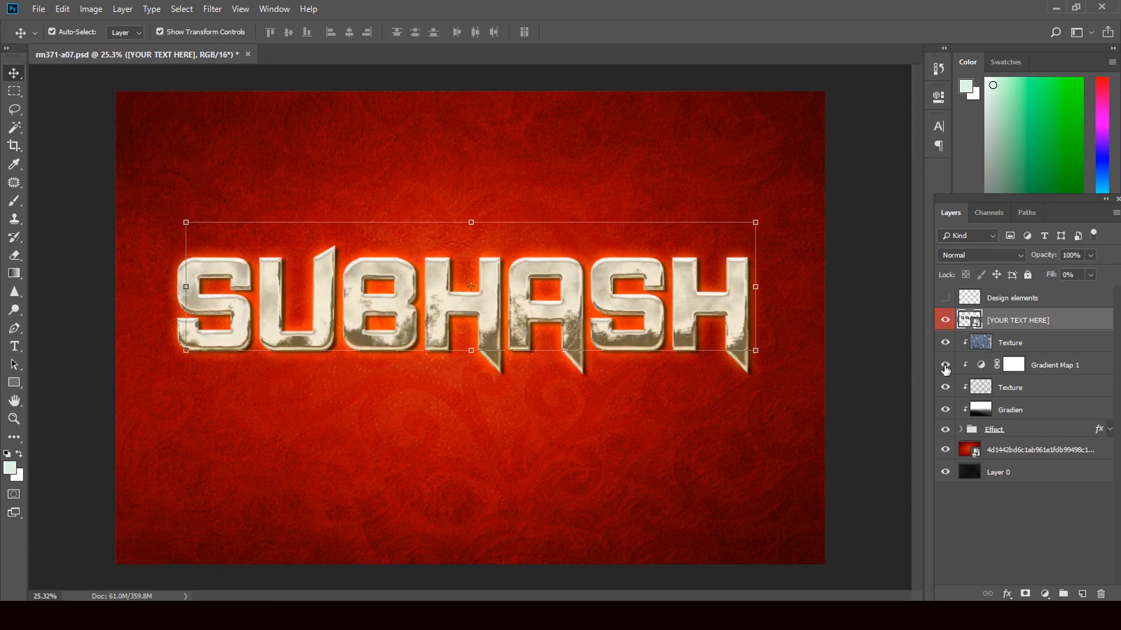
Select the mask of Gradient Map 1, keep the layer's name, and pick a medium muted red as the foreground colour
double_click(1039, 366)
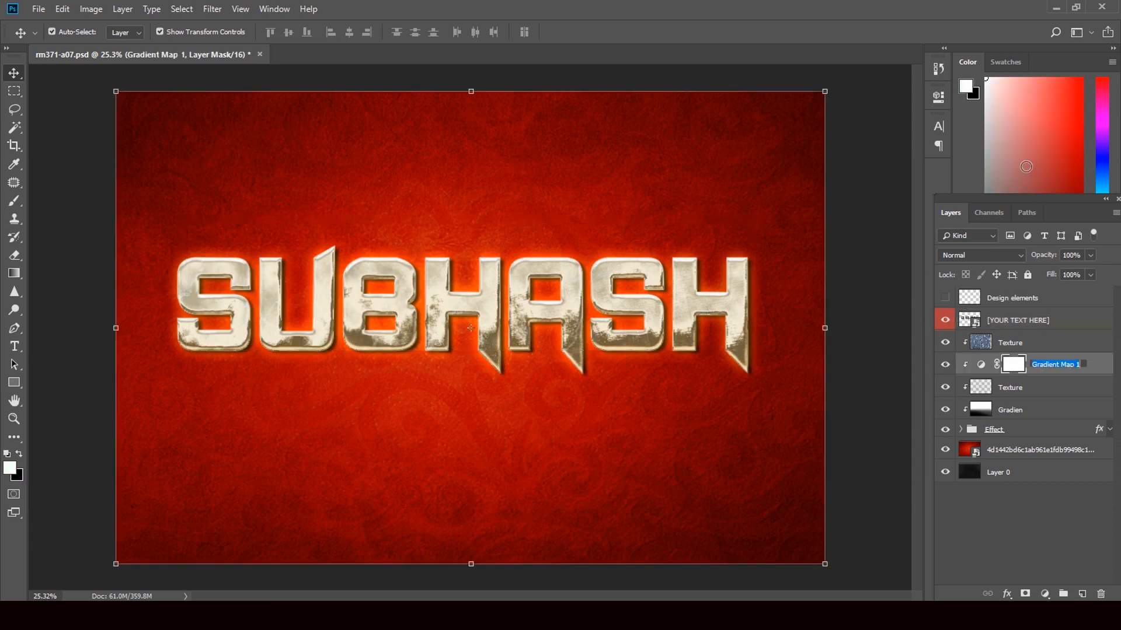
left_click(1026, 167)
left_click_drag(1028, 164, 1045, 144)
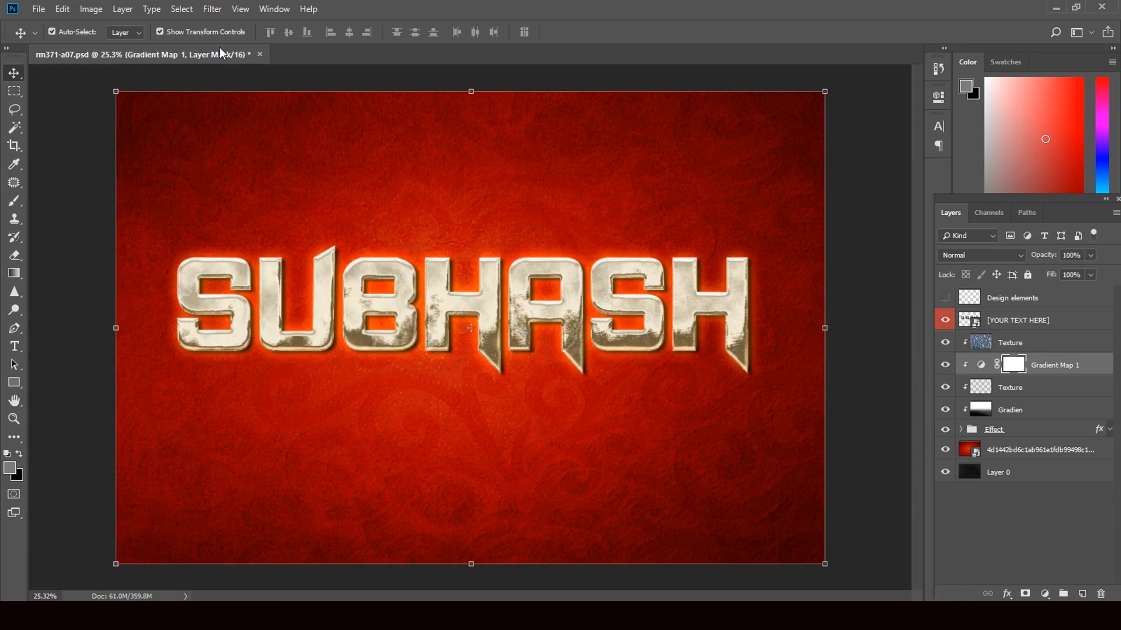
Close rm371-a07.psd without saving, and minimise Photoshop and File Explorer to reach the desktop
left_click(259, 53)
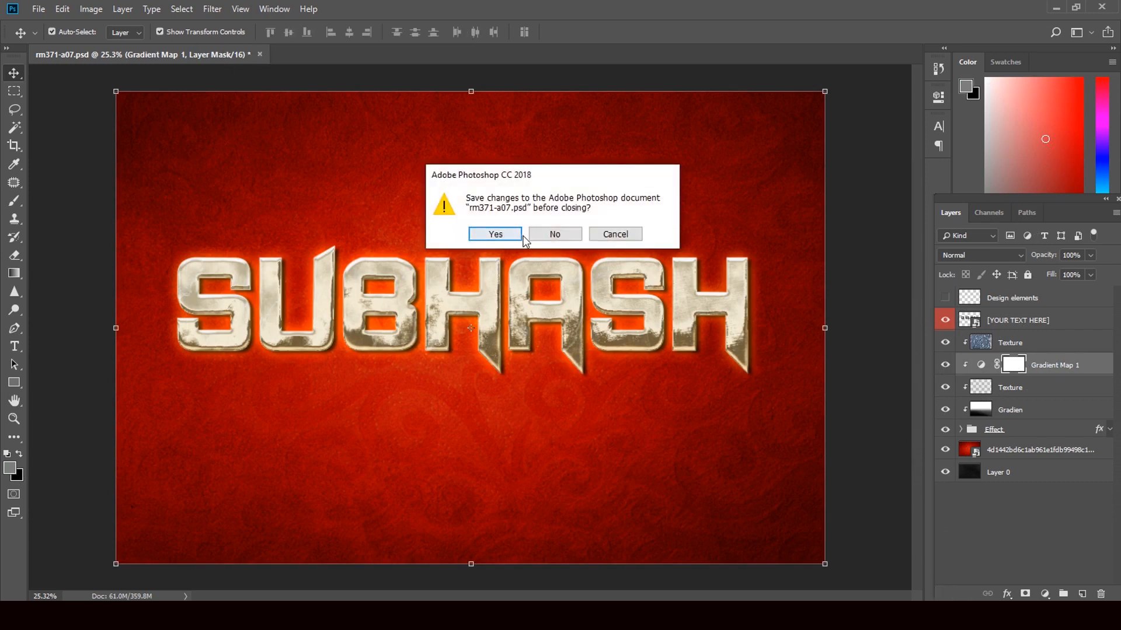
left_click(530, 235)
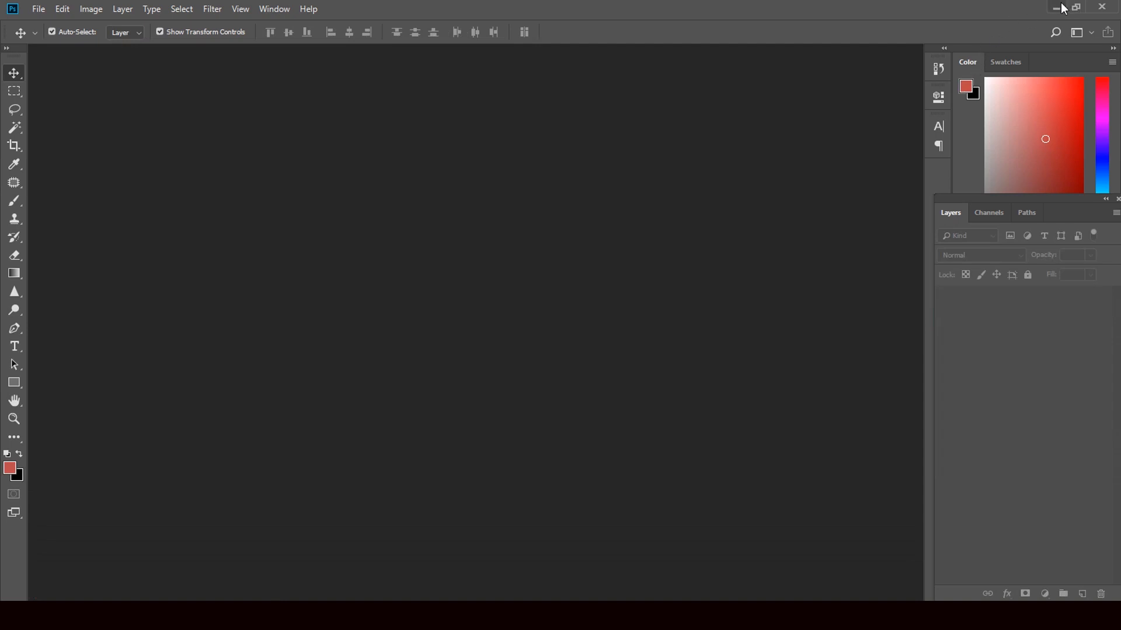
left_click(1060, 6)
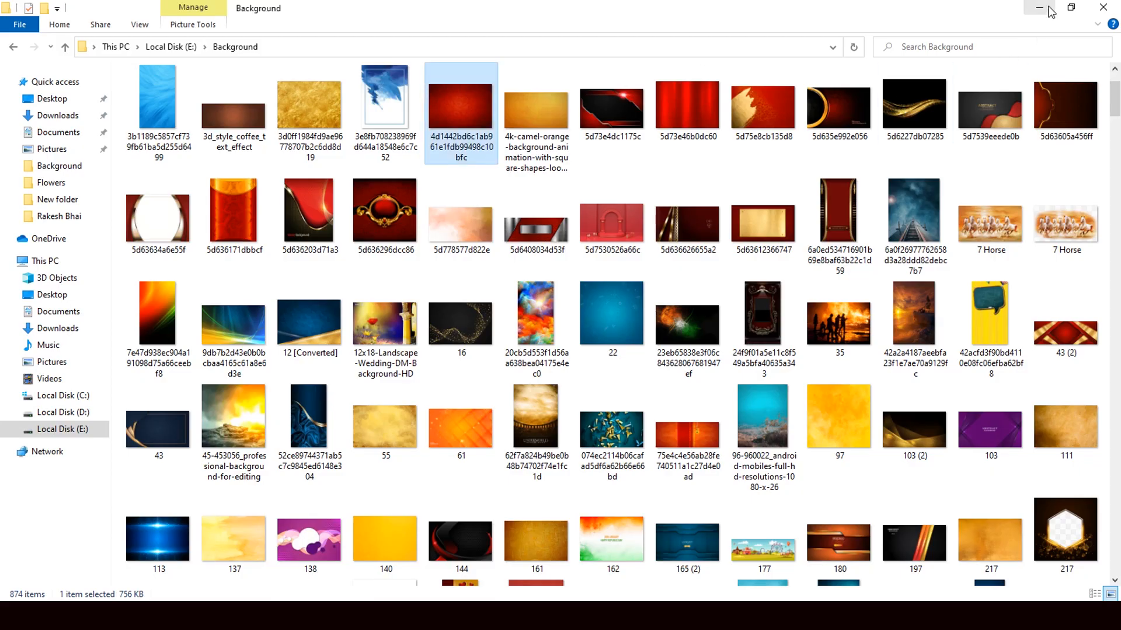
left_click(1041, 9)
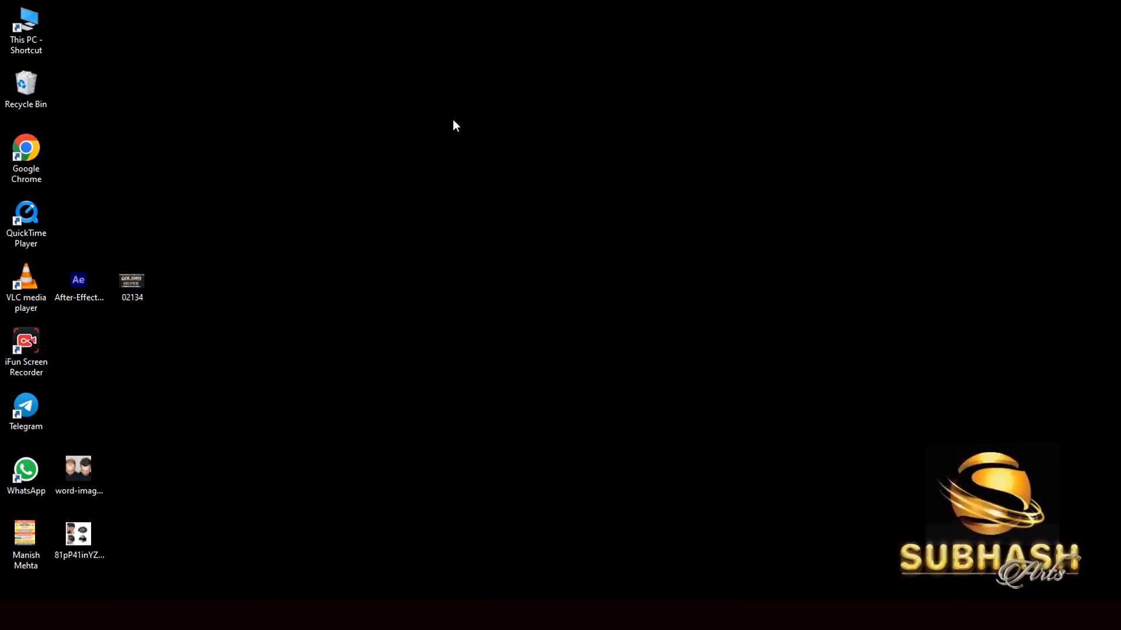
Open the 2143 file from the Downloads folder in Photoshop, deselect its layer, and collapse the LIGHT group
double_click(21, 19)
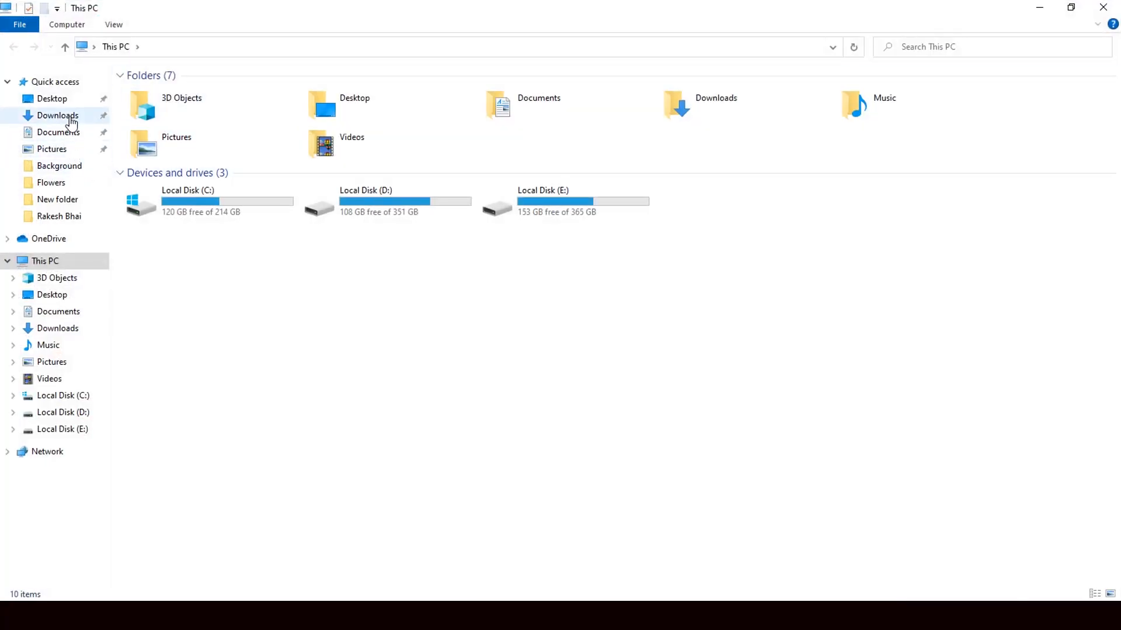
left_click(70, 118)
left_click(239, 161)
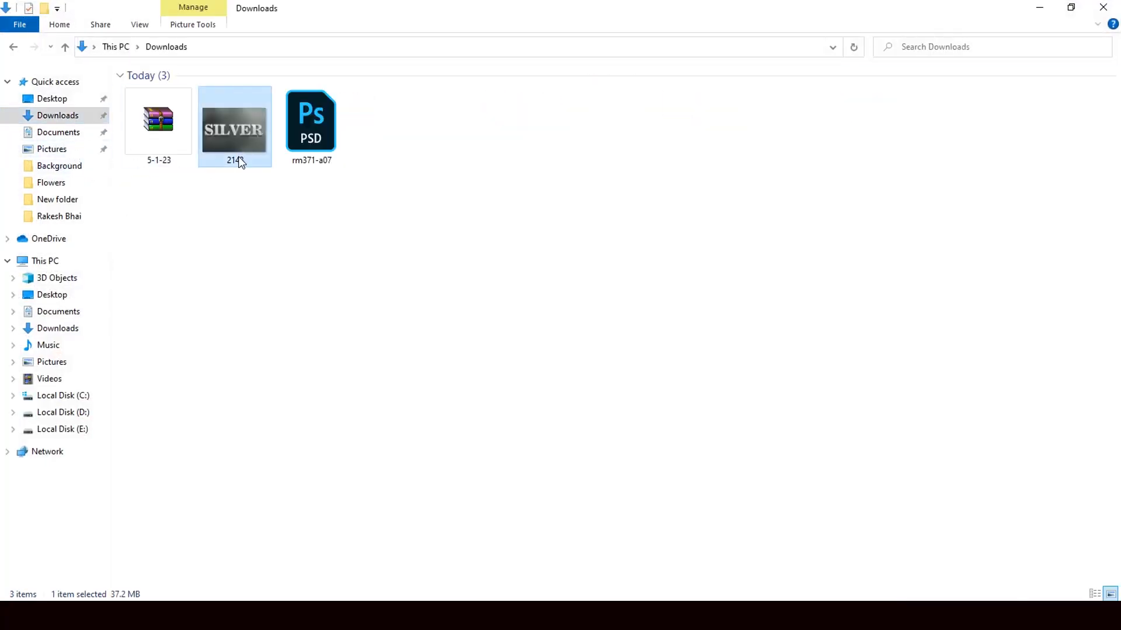
left_click_drag(239, 161, 519, 357)
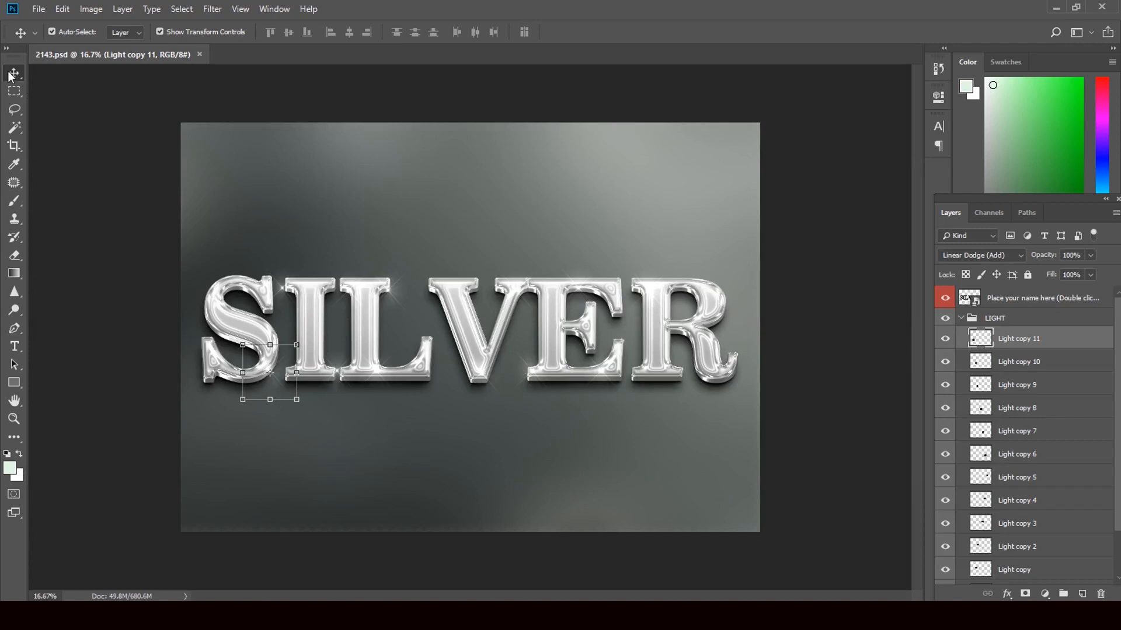
left_click(236, 398)
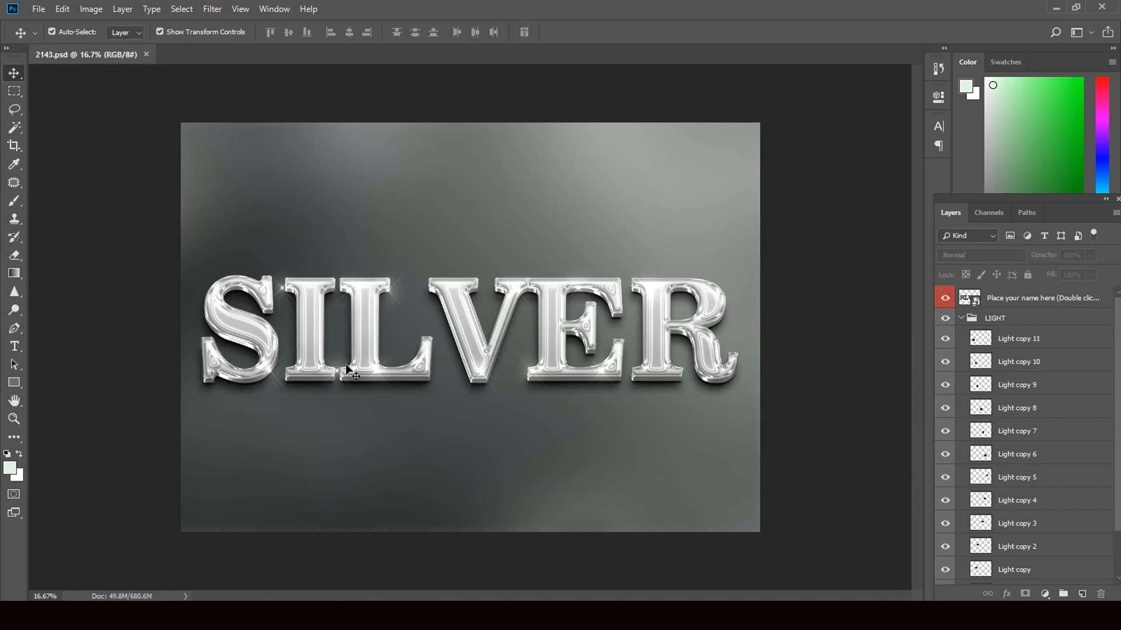
left_click(961, 318)
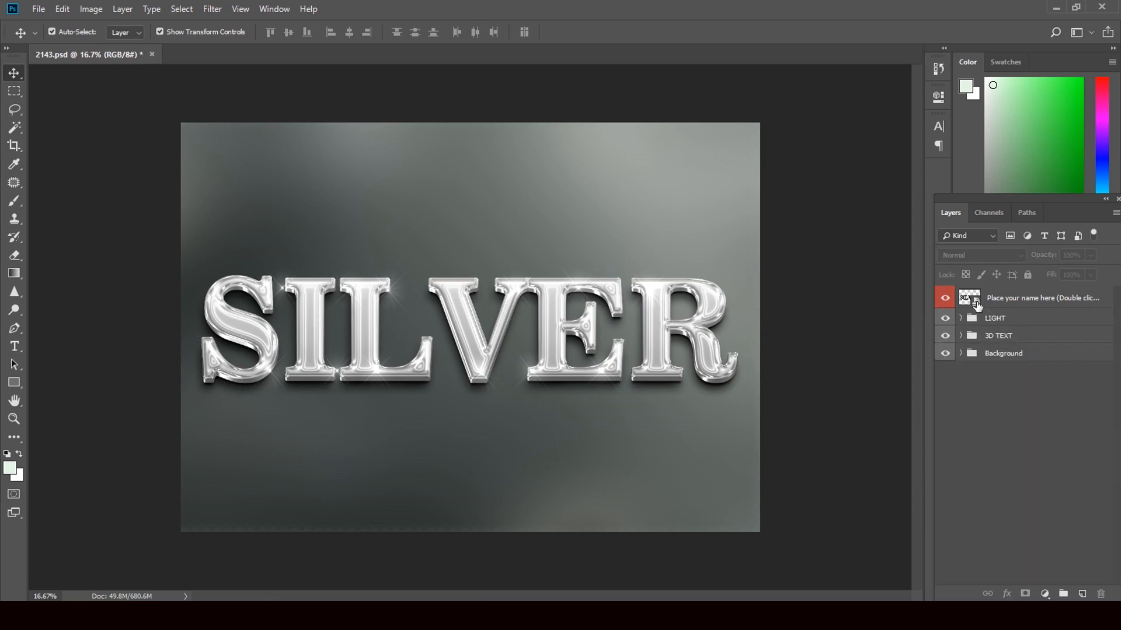
Open the "Place your name here" smart object and replace the SILVER text with the custom short name
double_click(975, 302)
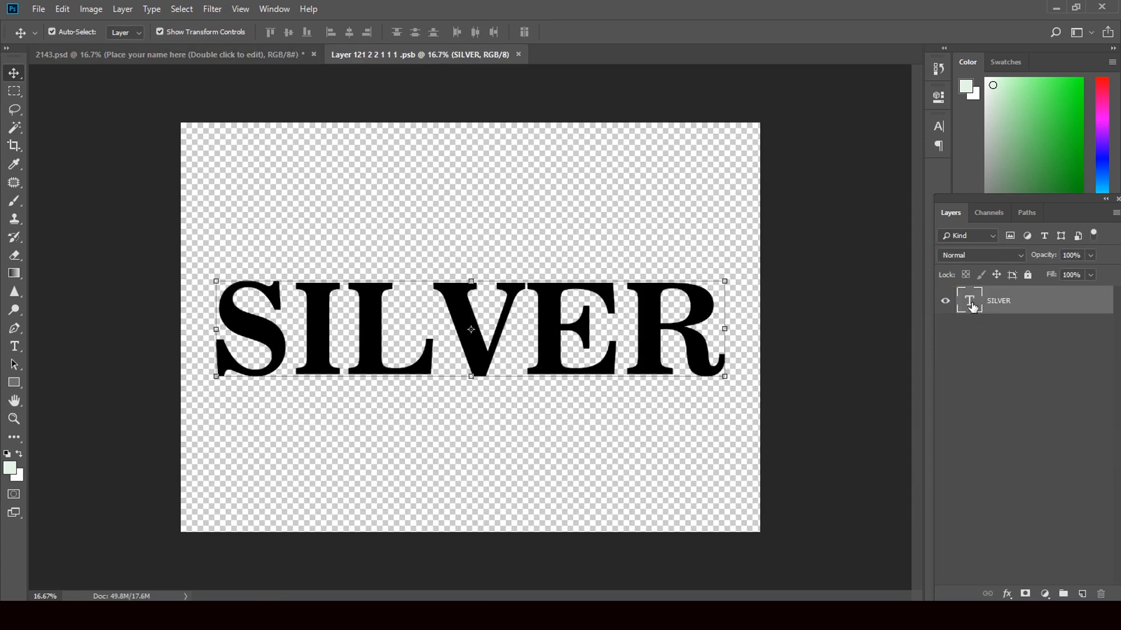
double_click(970, 302)
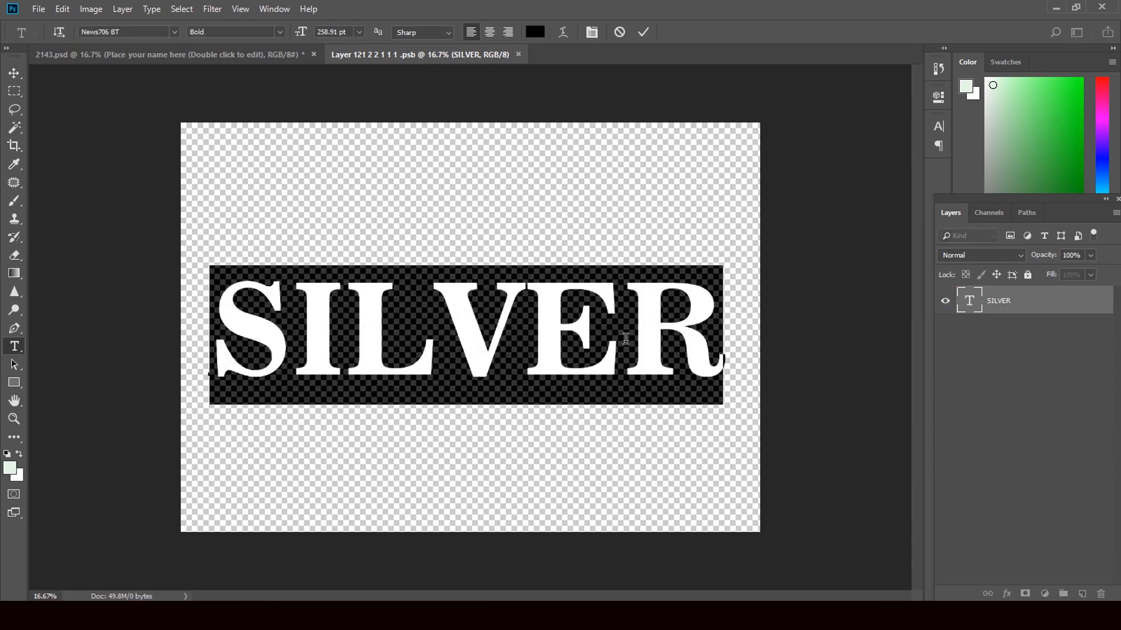
type("Subh")
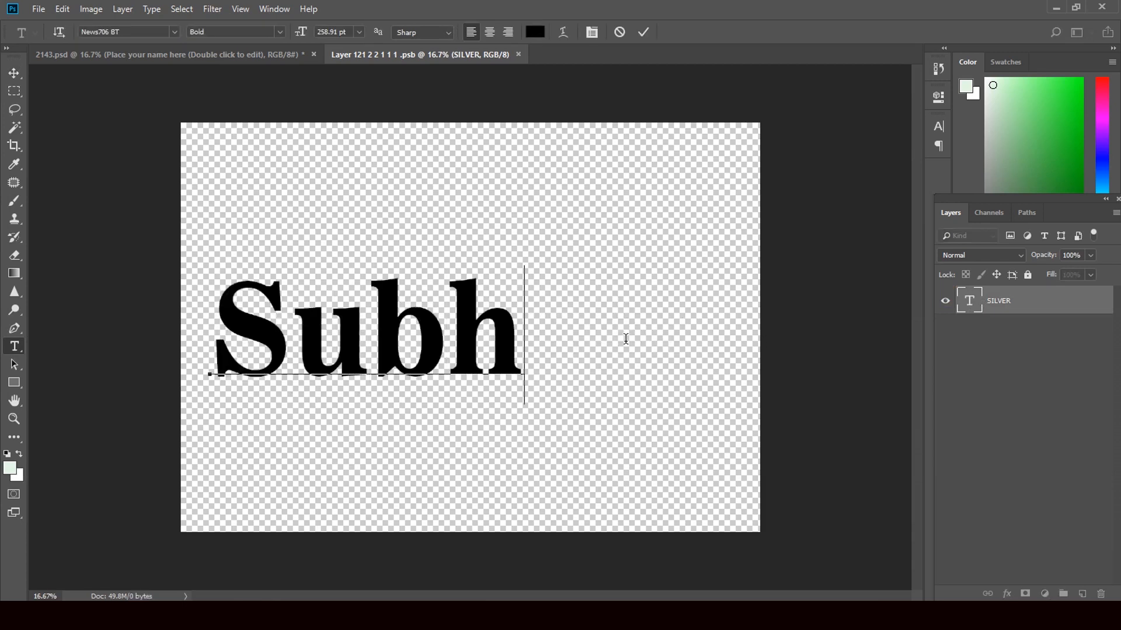
left_click(14, 73)
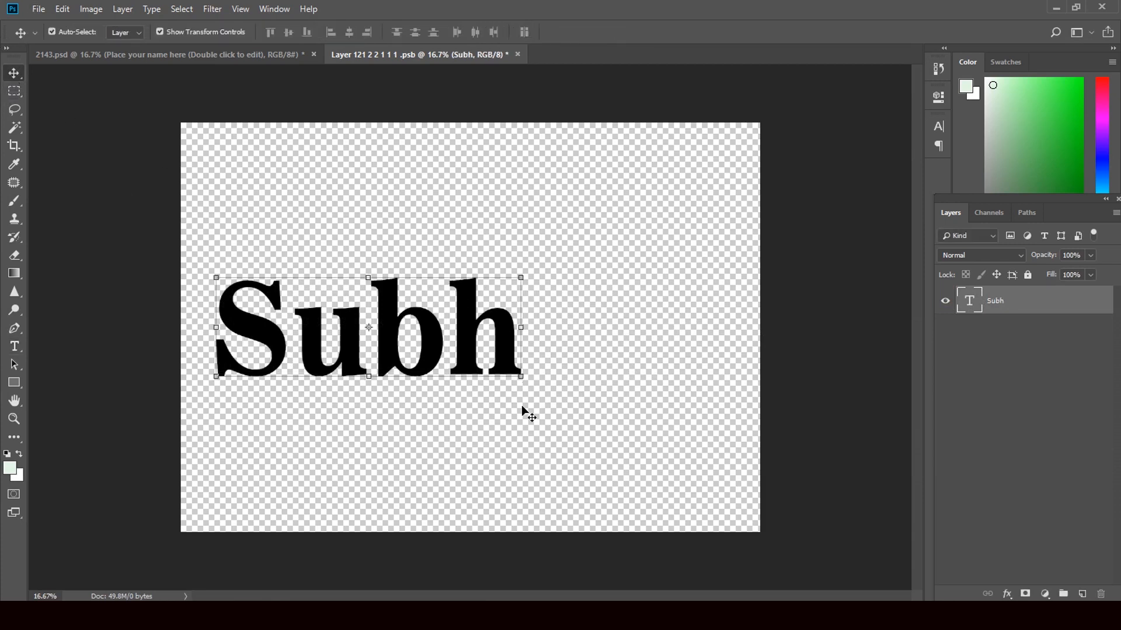
Move the new text towards the canvas centre and enlarge it to about 111% wide and 110% high
left_click_drag(441, 349, 543, 325)
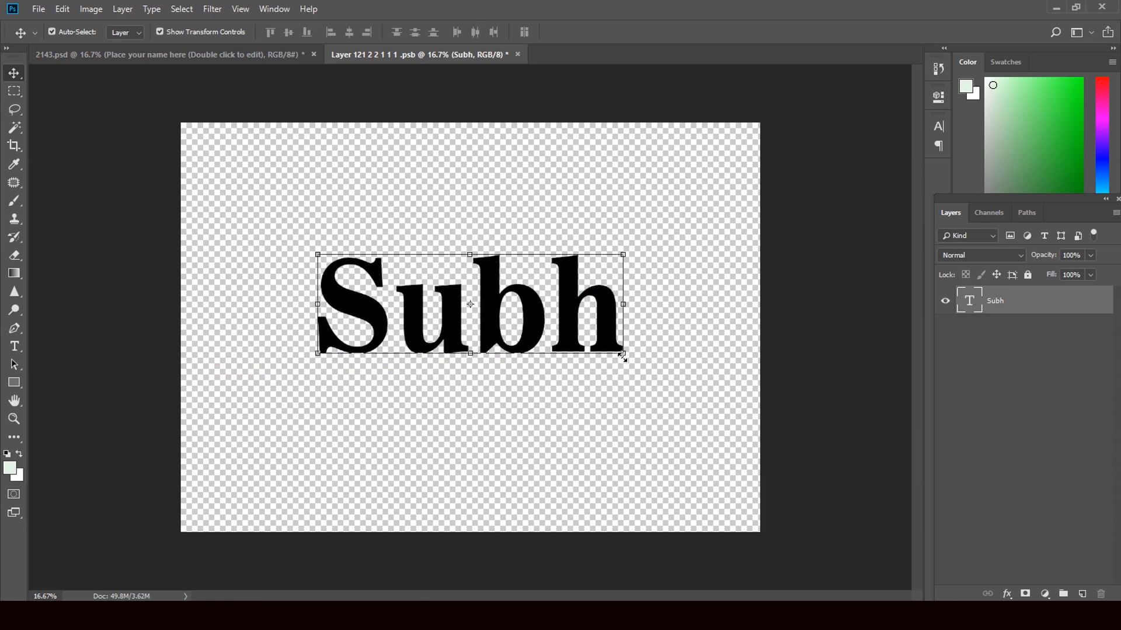
left_click_drag(622, 359, 644, 362)
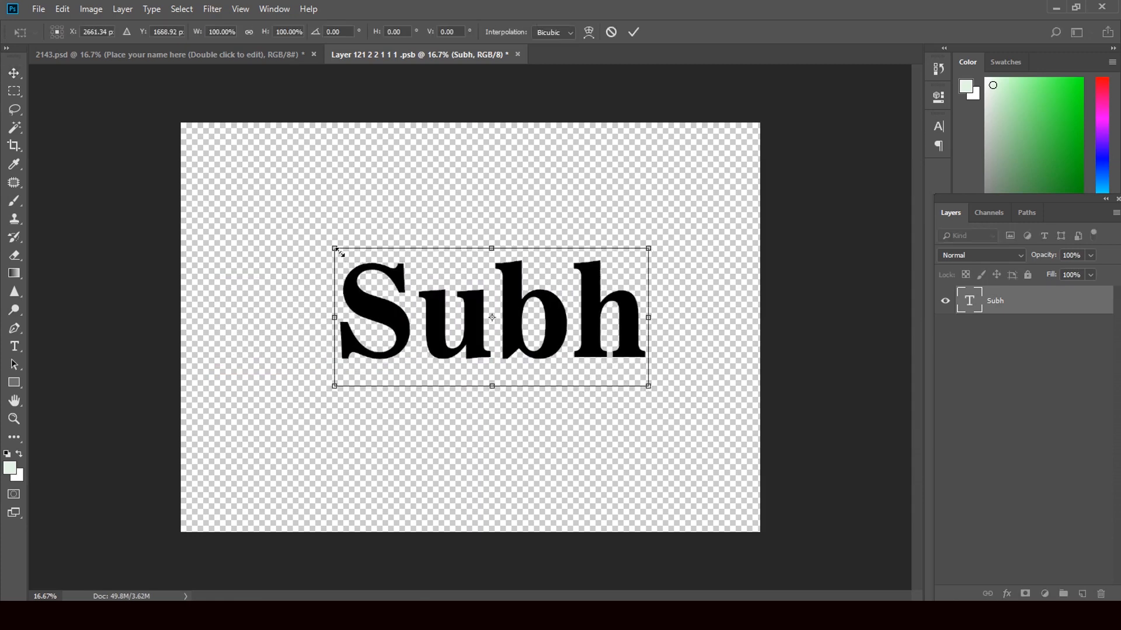
left_click_drag(333, 249, 233, 176)
left_click(14, 73)
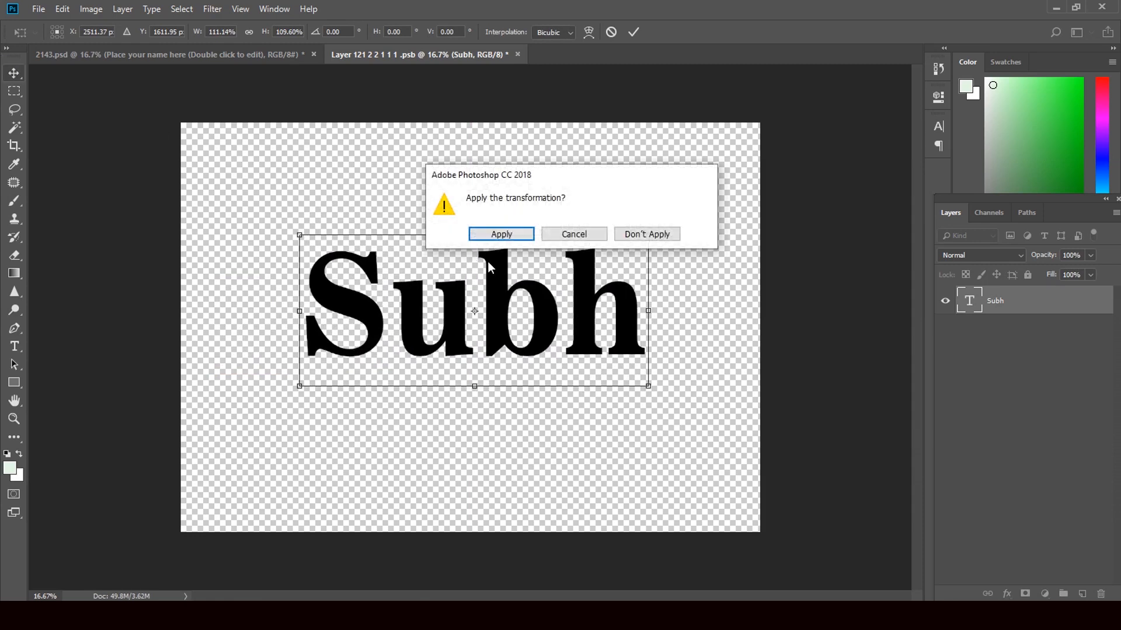
left_click(496, 232)
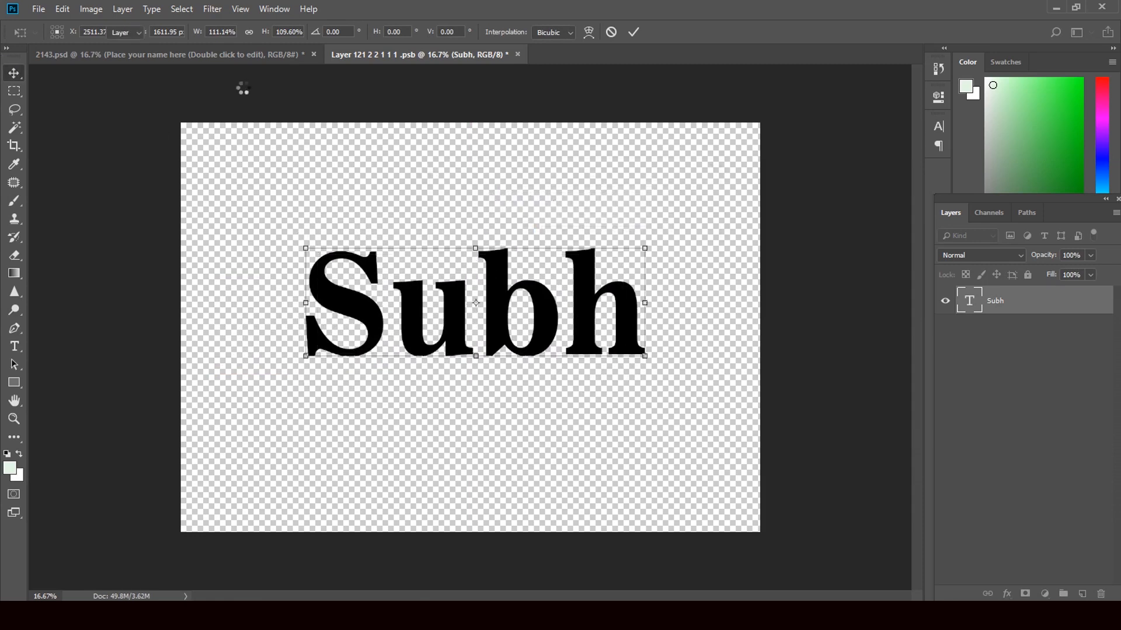
Change the name text's font to Agreloy with the Type tool
left_click(19, 348)
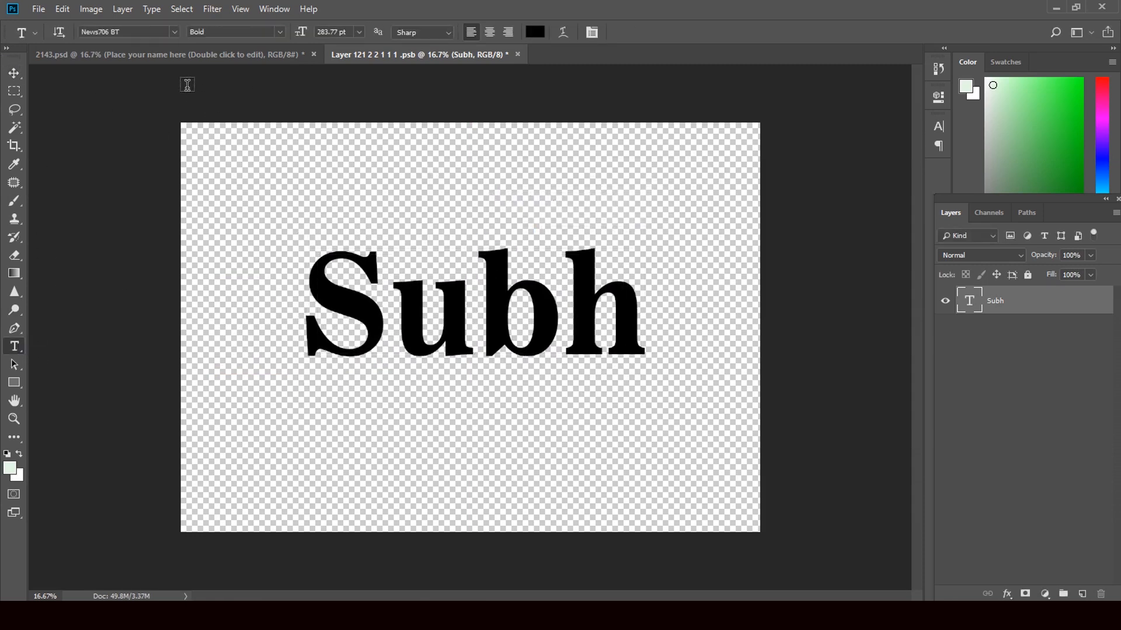
left_click(174, 32)
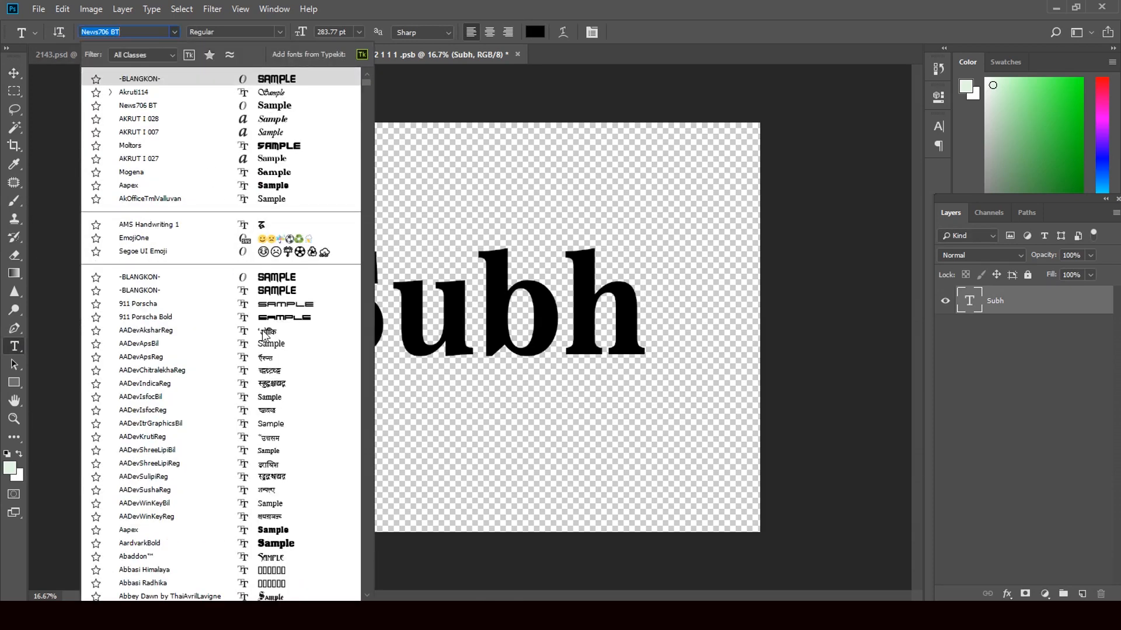
scroll(281, 345, "down", 3)
scroll(281, 340, "down", 3)
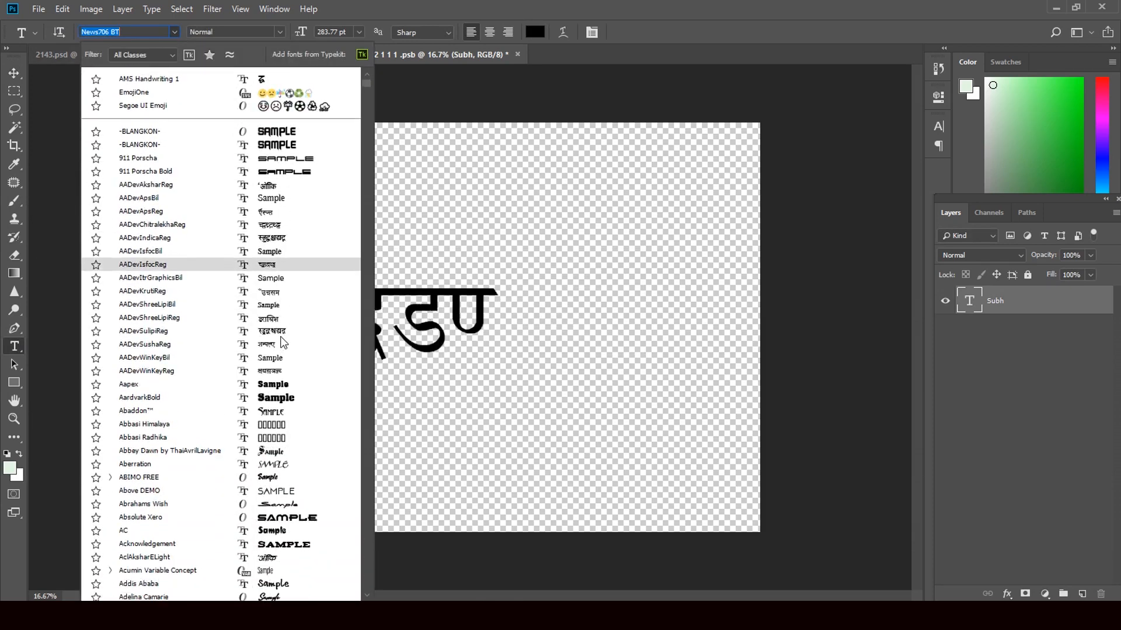
scroll(278, 317, "down", 6)
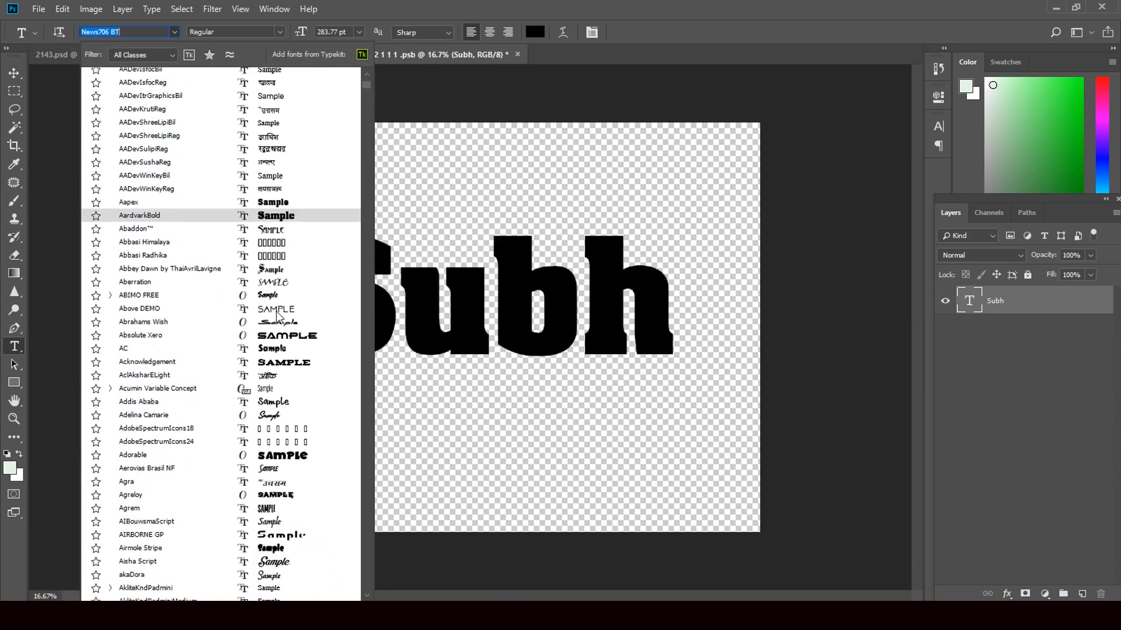
scroll(279, 317, "down", 2)
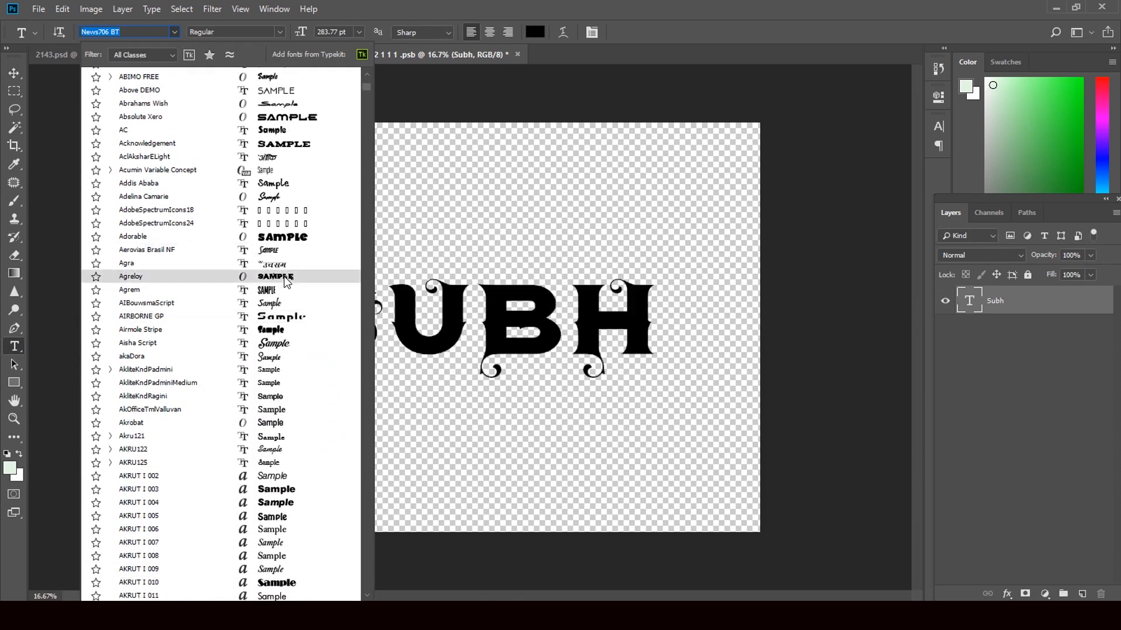
left_click(284, 276)
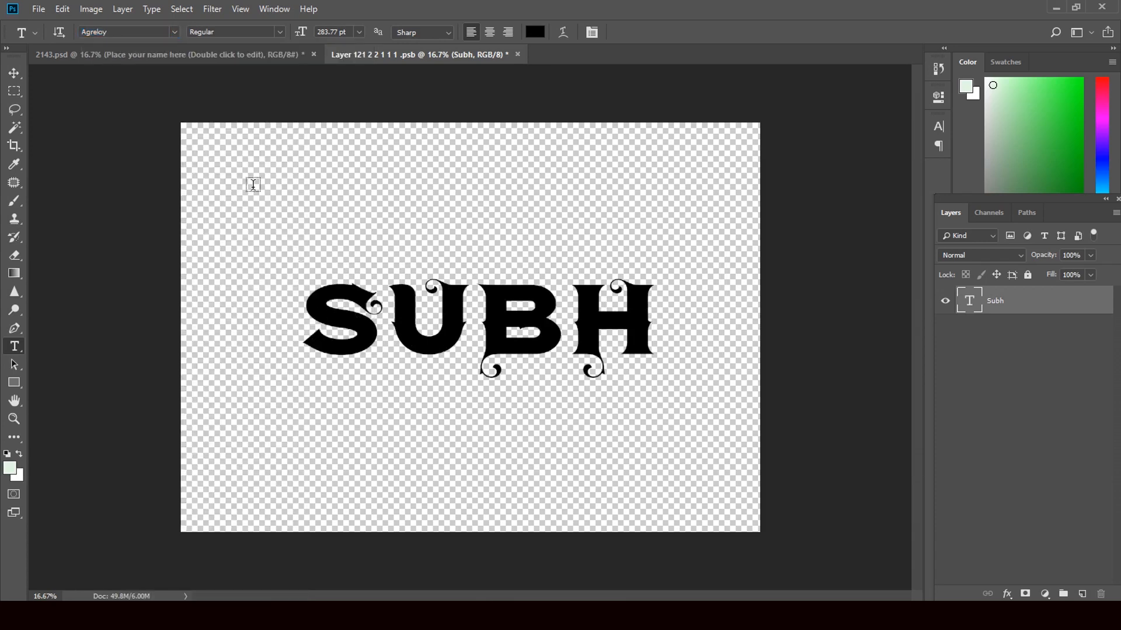
Set the name text's font to AADevApsBil
left_click(174, 33)
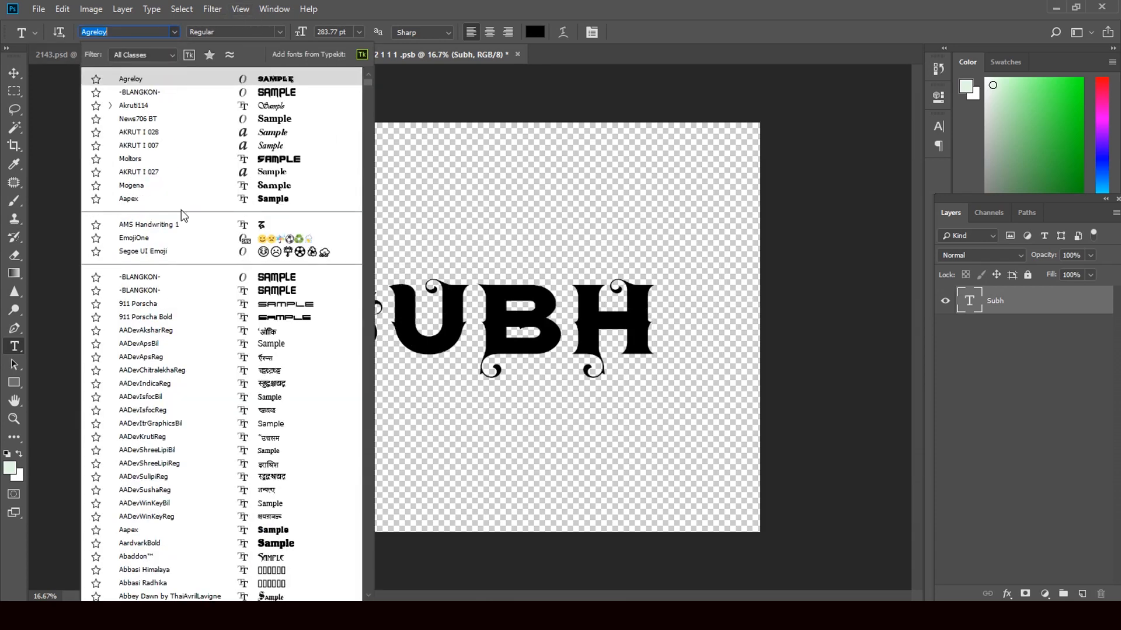
scroll(270, 455, "down", 3)
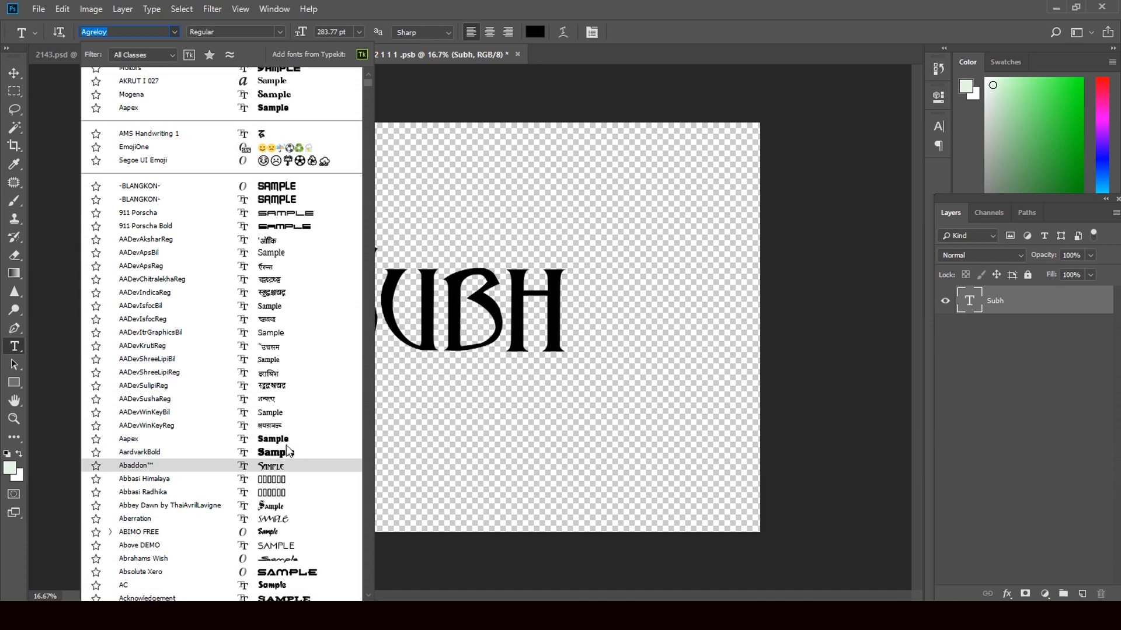
left_click(274, 252)
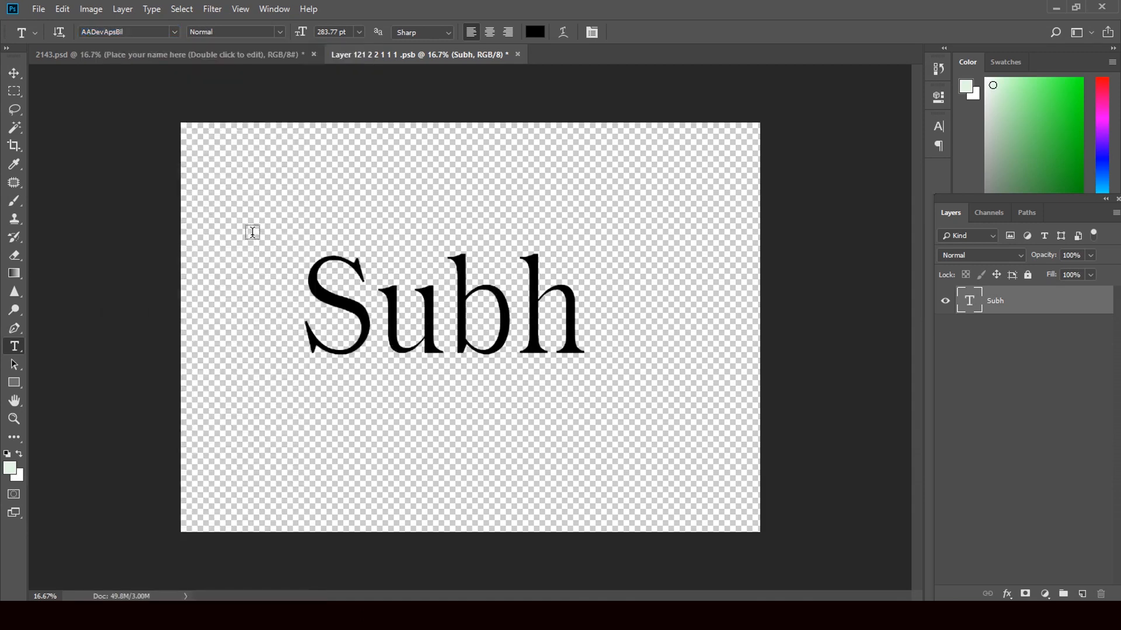
Close the smart object document and save its changes to update the 2143 template, then hide the bounding box
left_click(11, 74)
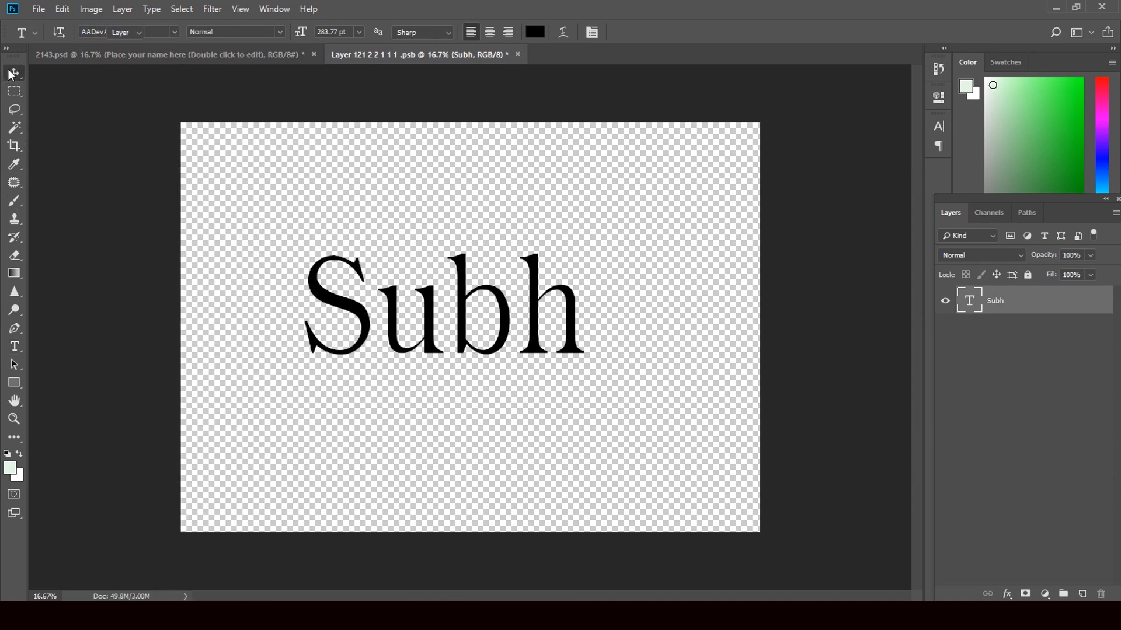
left_click(517, 54)
left_click(495, 234)
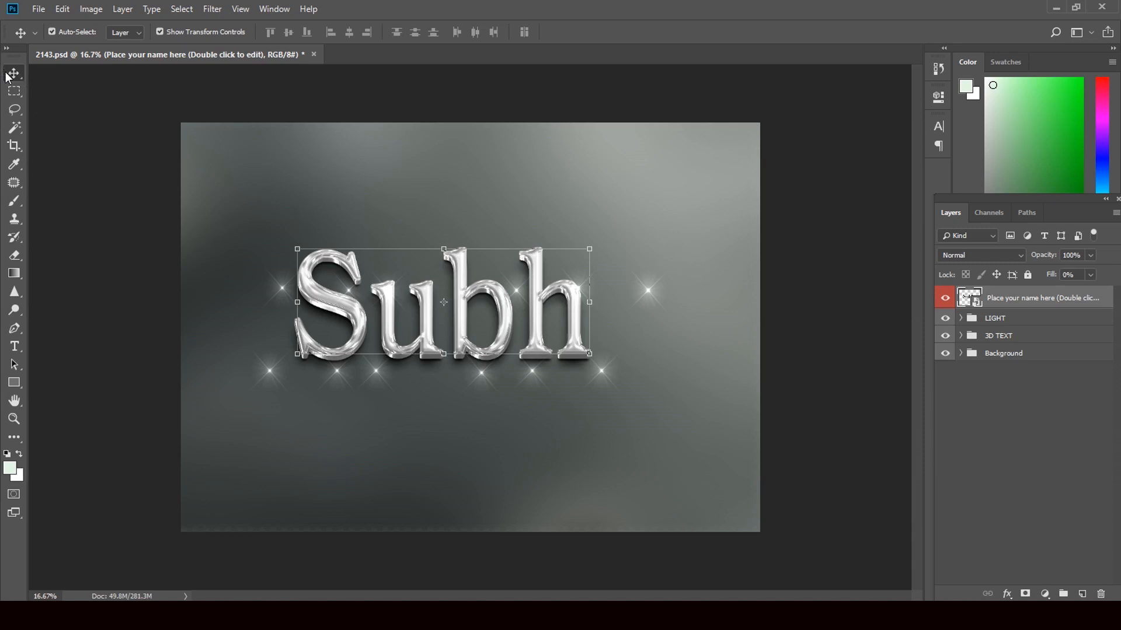
left_click(117, 110)
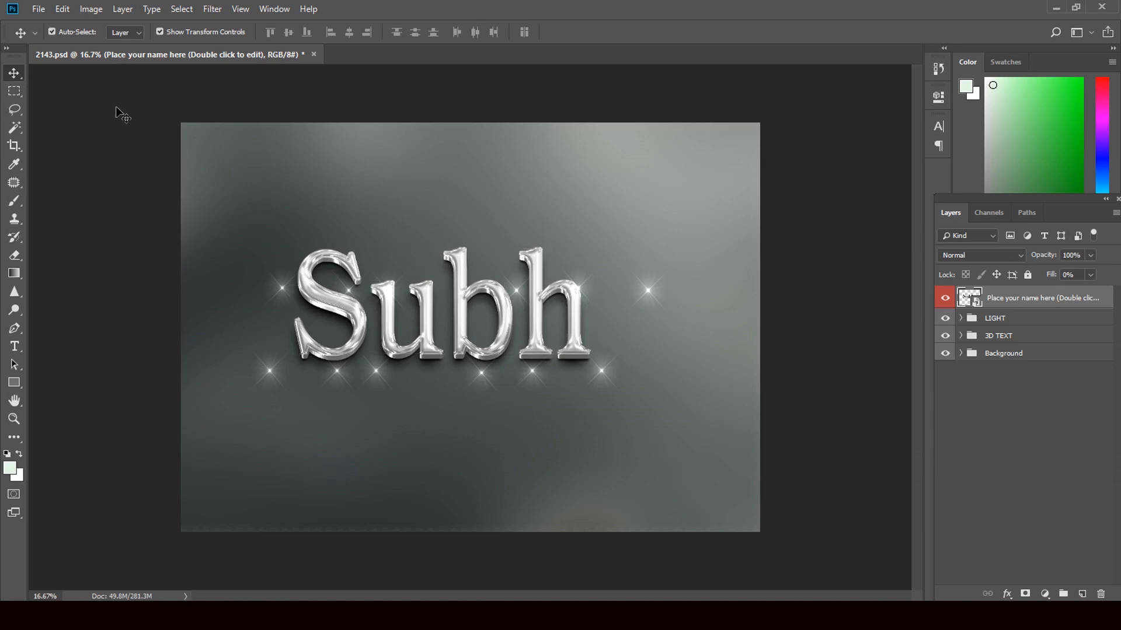
Move the sparkle floating beside the name onto the upper end of the letter h
left_click(651, 293)
mouse_move(653, 300)
left_mouse_down()
mouse_move(642, 303)
mouse_move(661, 305)
left_mouse_up()
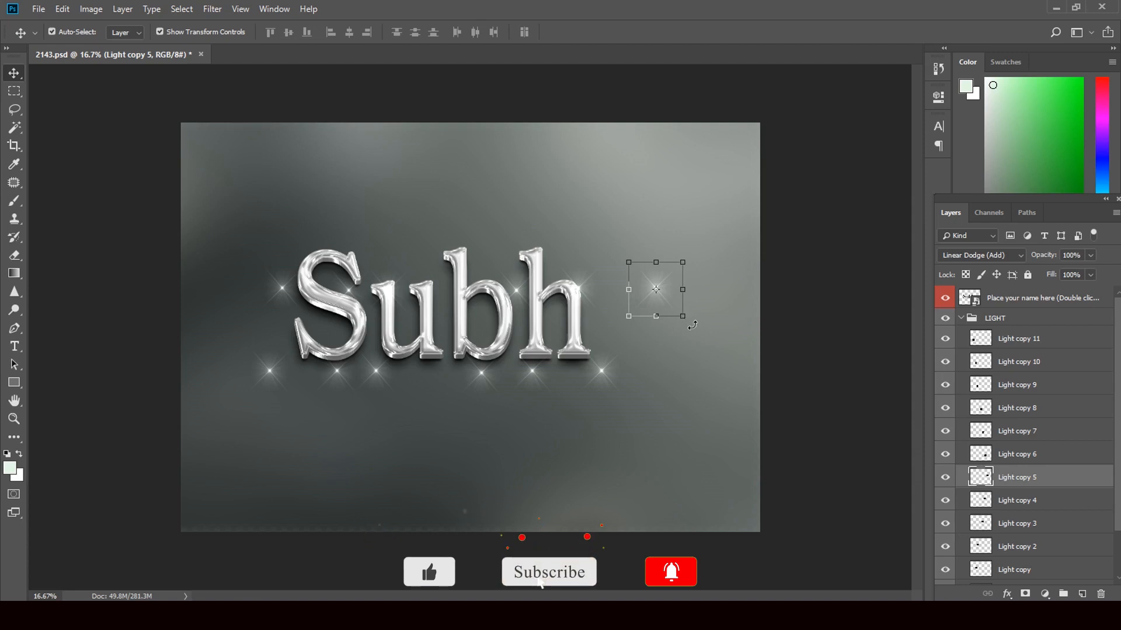
left_click_drag(679, 306, 565, 269)
Move the two sparkles beneath the h onto its feet and shift the one between the b and h slightly
left_click(603, 375)
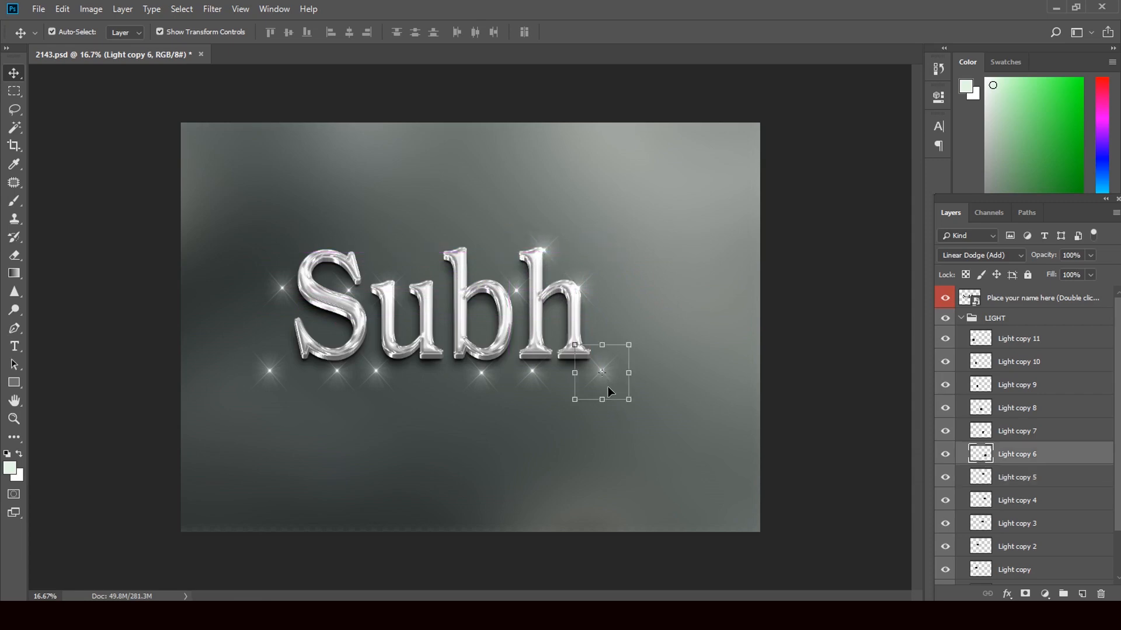
left_click_drag(612, 391, 604, 381)
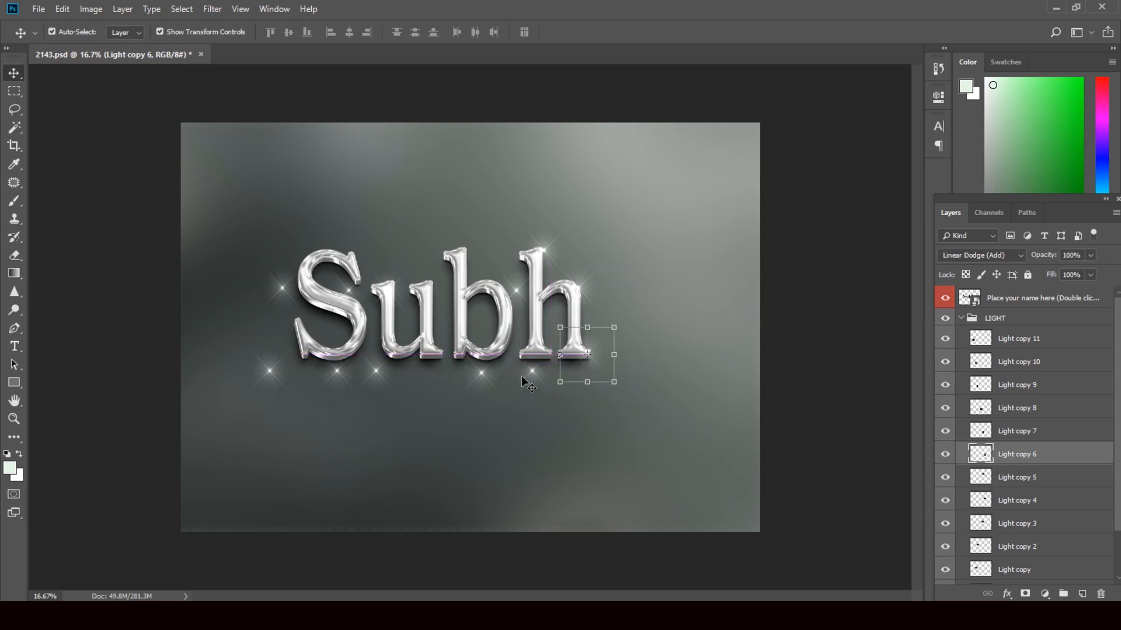
left_click(523, 377)
left_click_drag(535, 392, 536, 379)
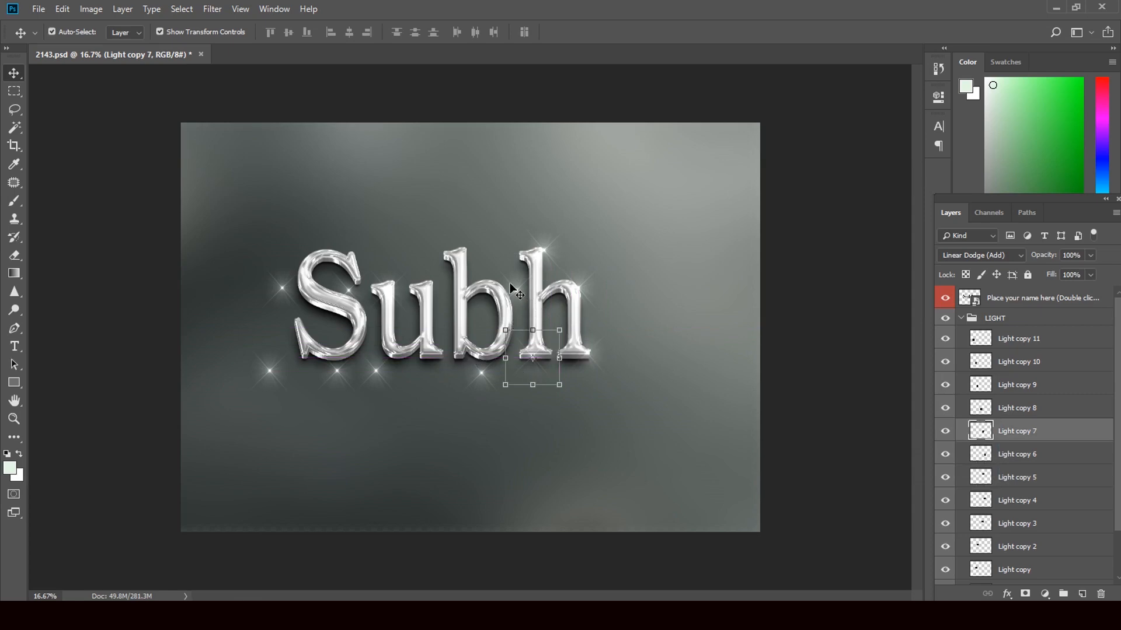
left_click_drag(512, 286, 511, 310)
Squash the sparkle beneath the b upward to about 46% height so it sits on the letter's base
left_click(474, 382)
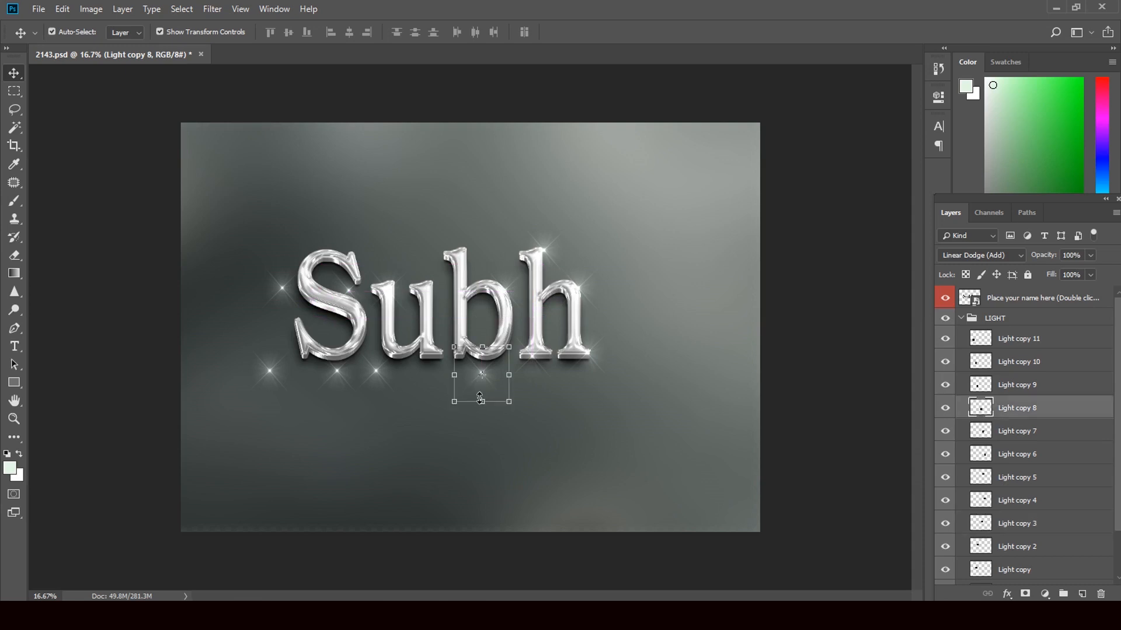
key("ctrl+t")
left_click_drag(481, 402, 473, 368)
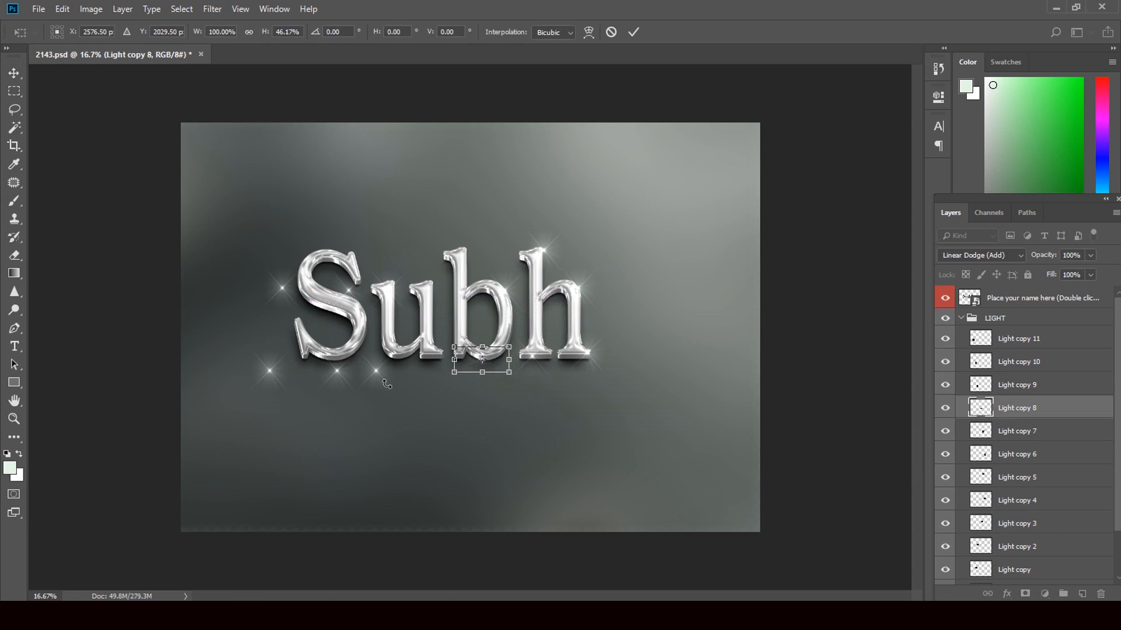
left_click(14, 73)
left_click(501, 234)
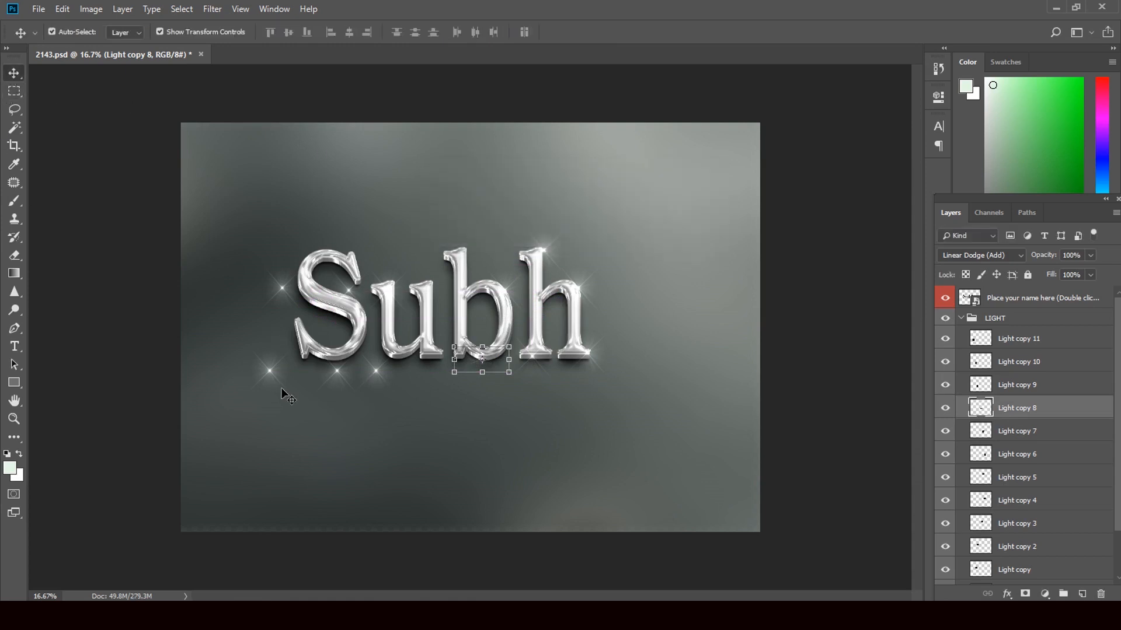
Move the sparkles around the S and beneath the u onto the edges of those letters
left_click_drag(271, 297, 289, 285)
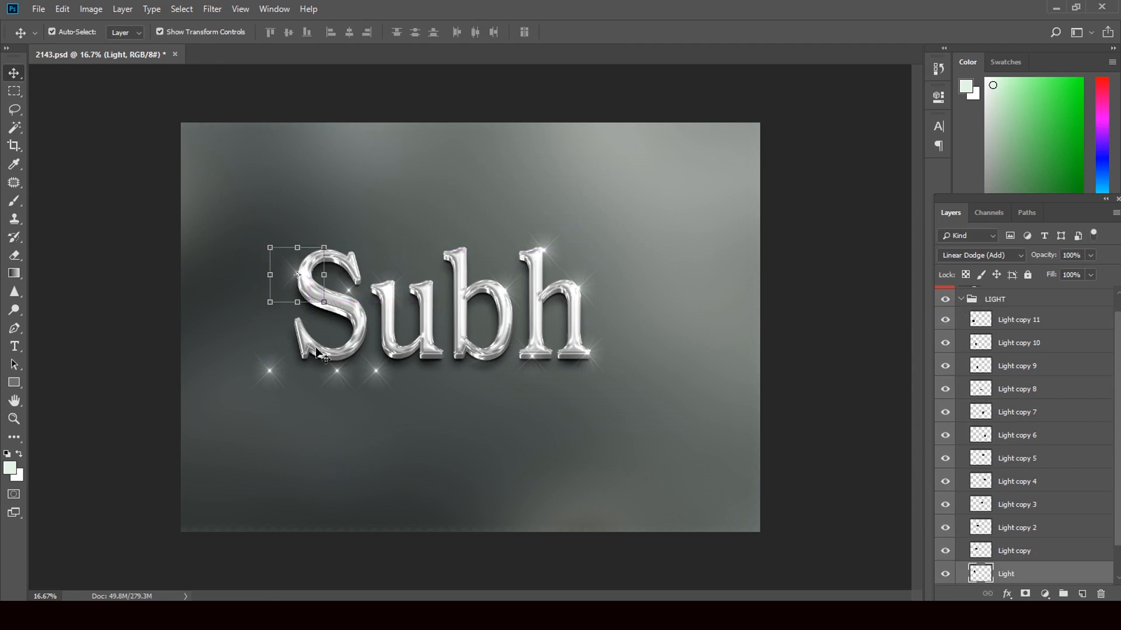
left_click_drag(279, 380, 306, 340)
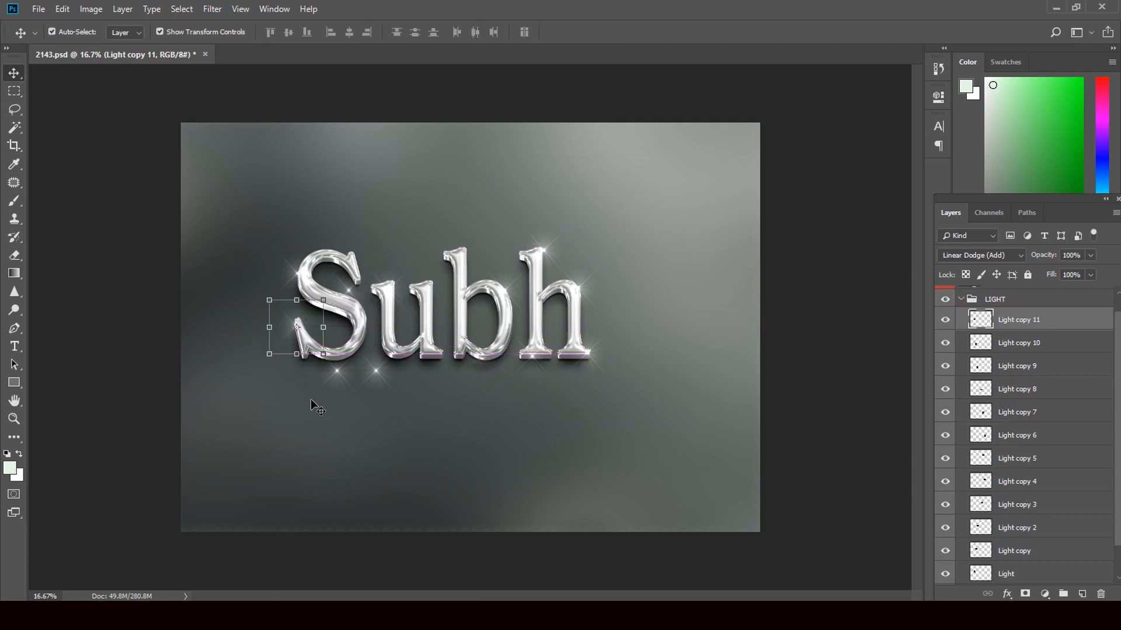
left_click(337, 385)
left_click_drag(337, 386, 392, 367)
left_click(384, 384)
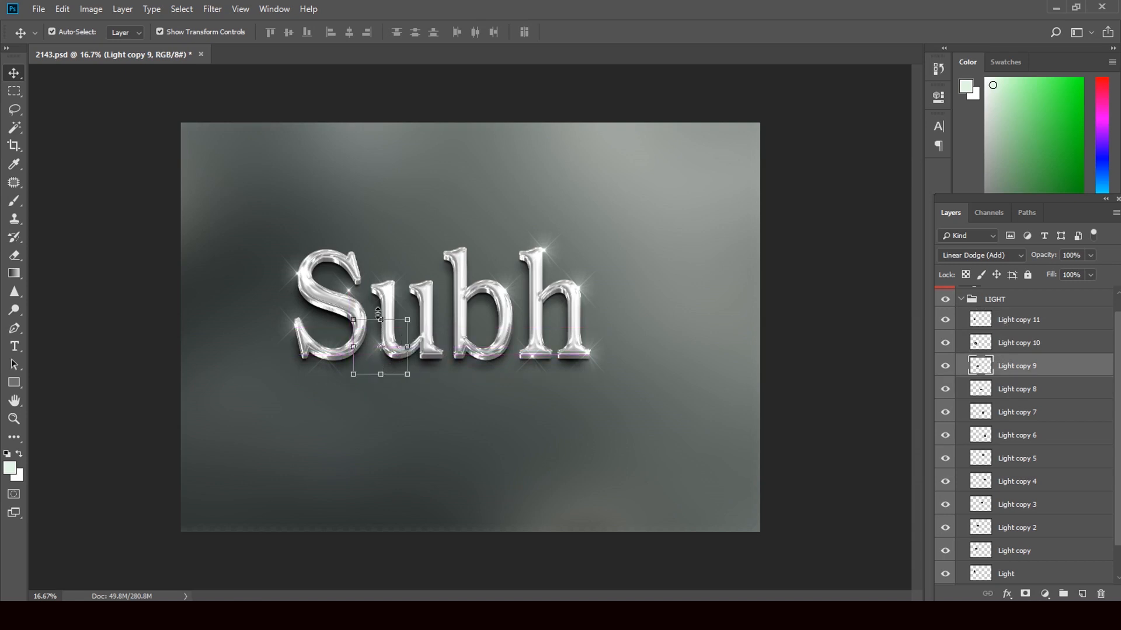
left_click_drag(346, 283, 357, 303)
left_click(355, 303)
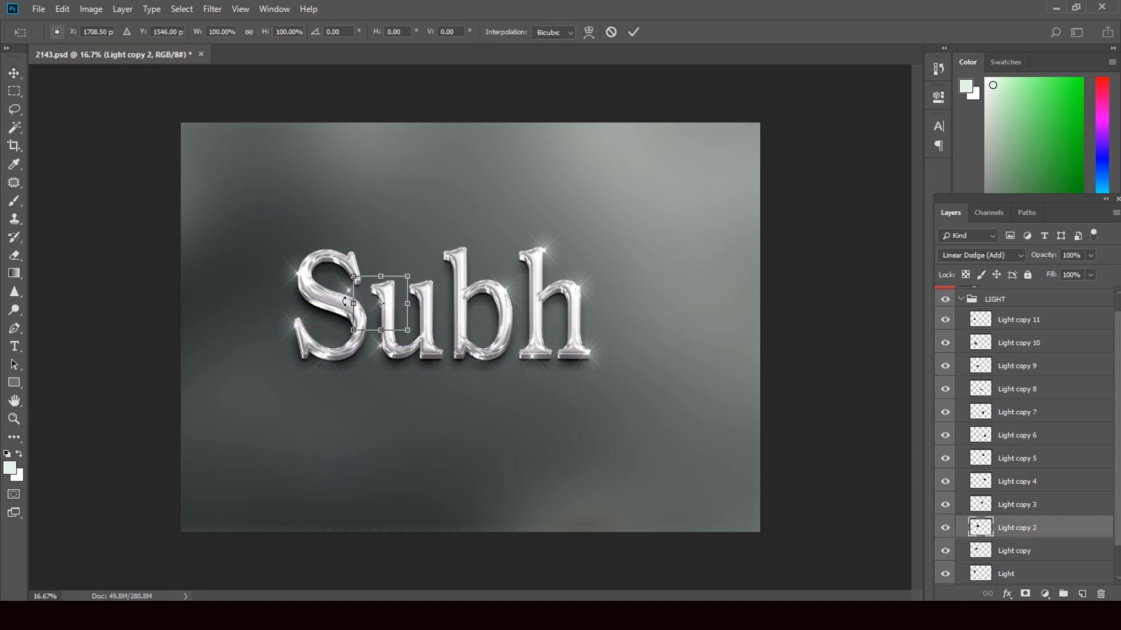
left_click(14, 73)
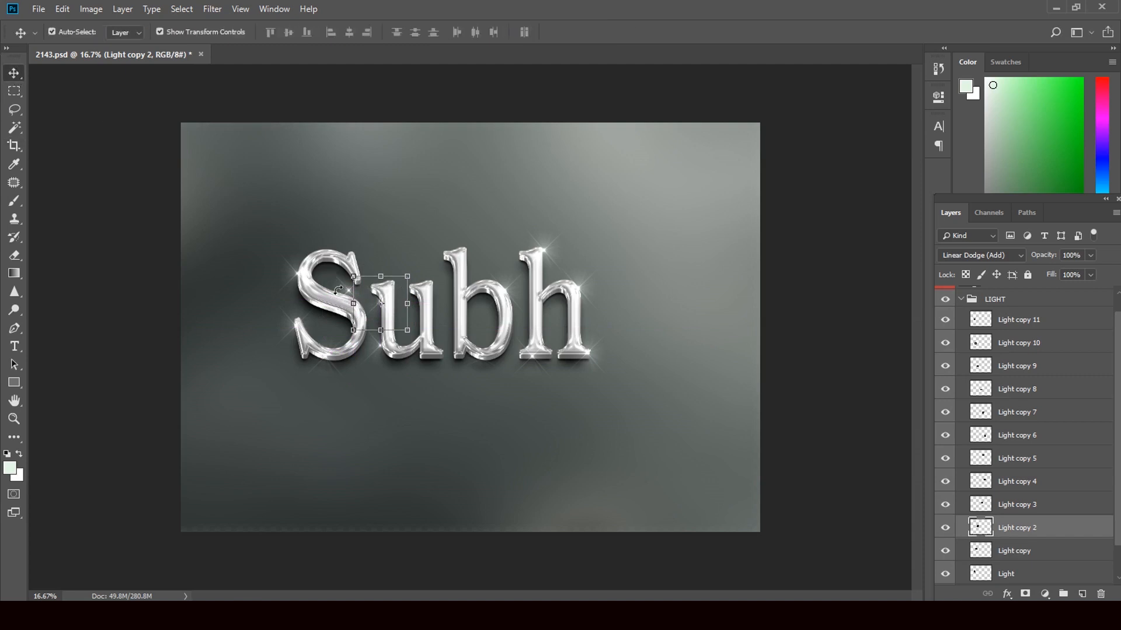
left_click(88, 93)
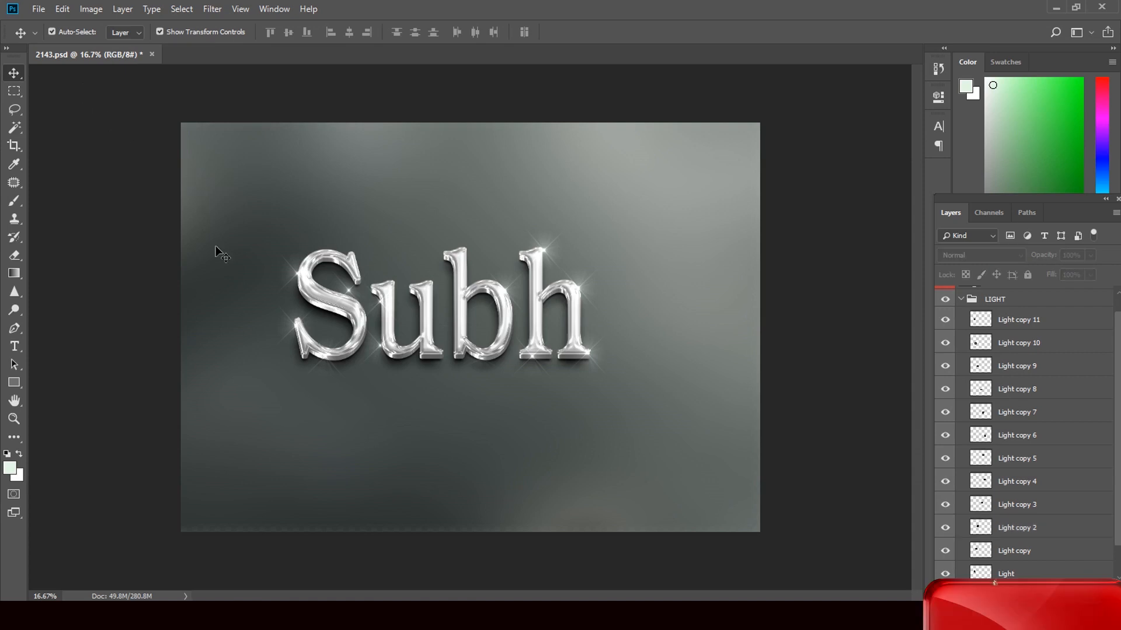
left_click(349, 296)
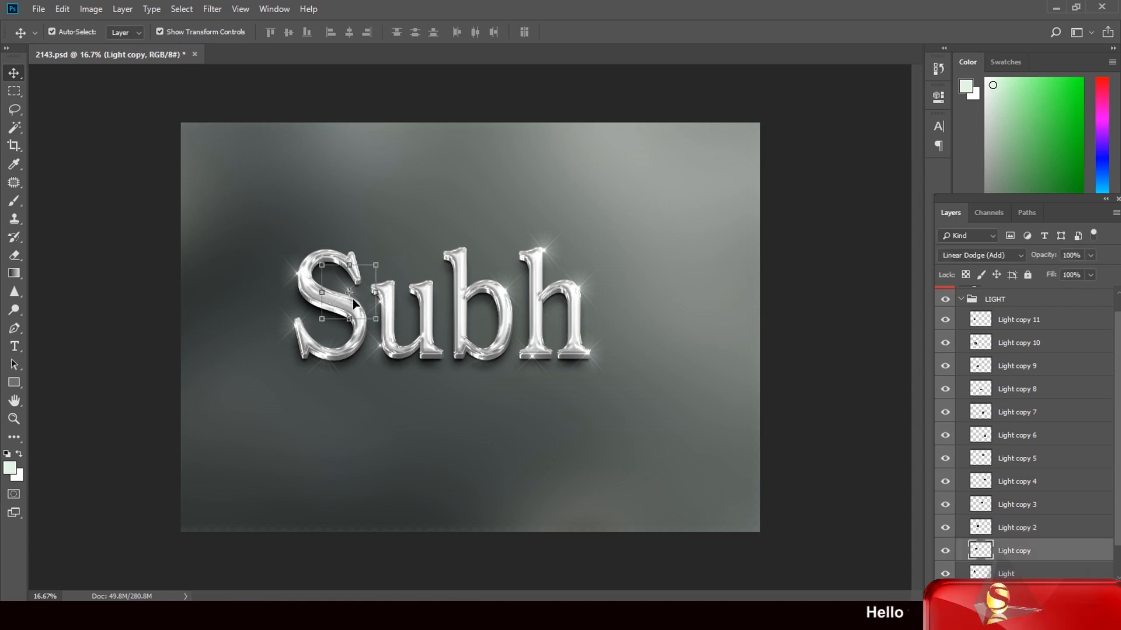
left_click(353, 303)
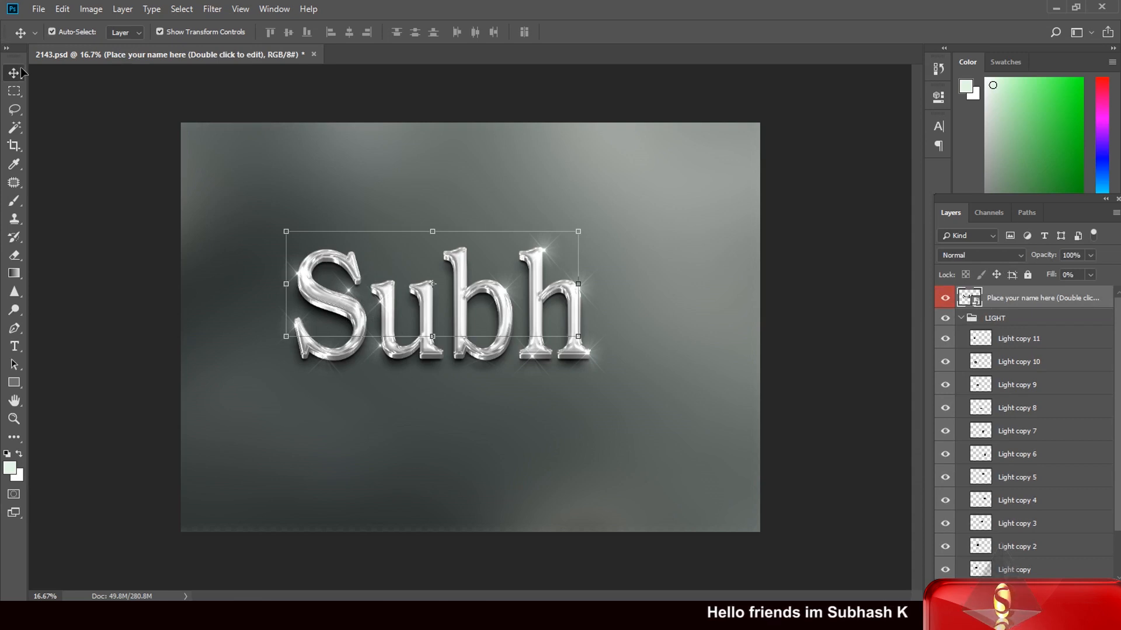
left_click(228, 214)
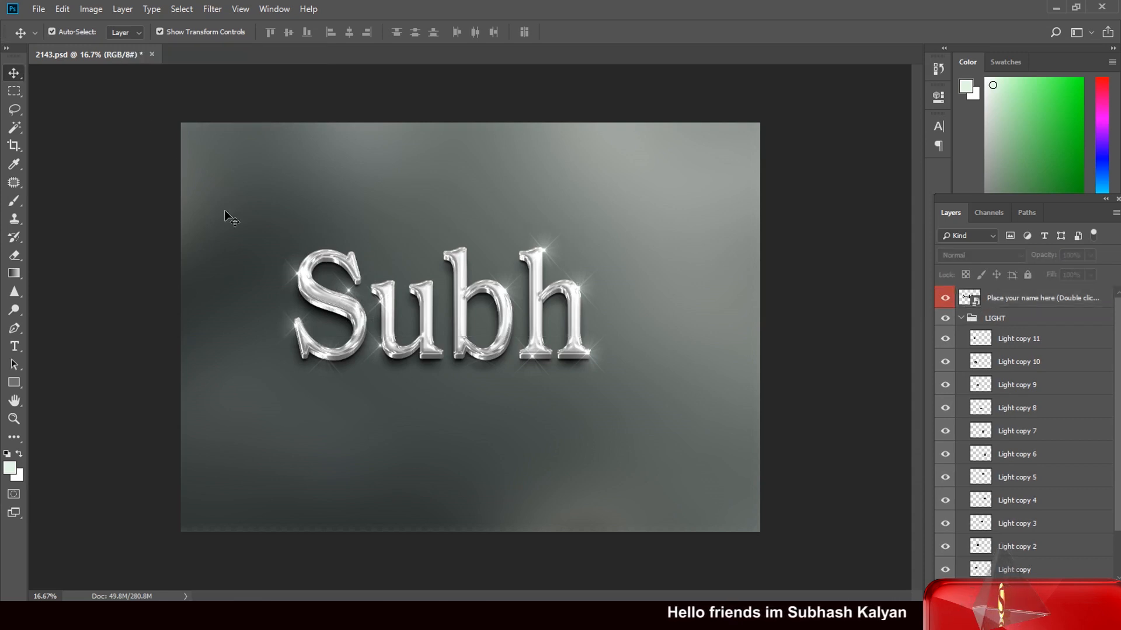
left_click(340, 288)
left_click(208, 276)
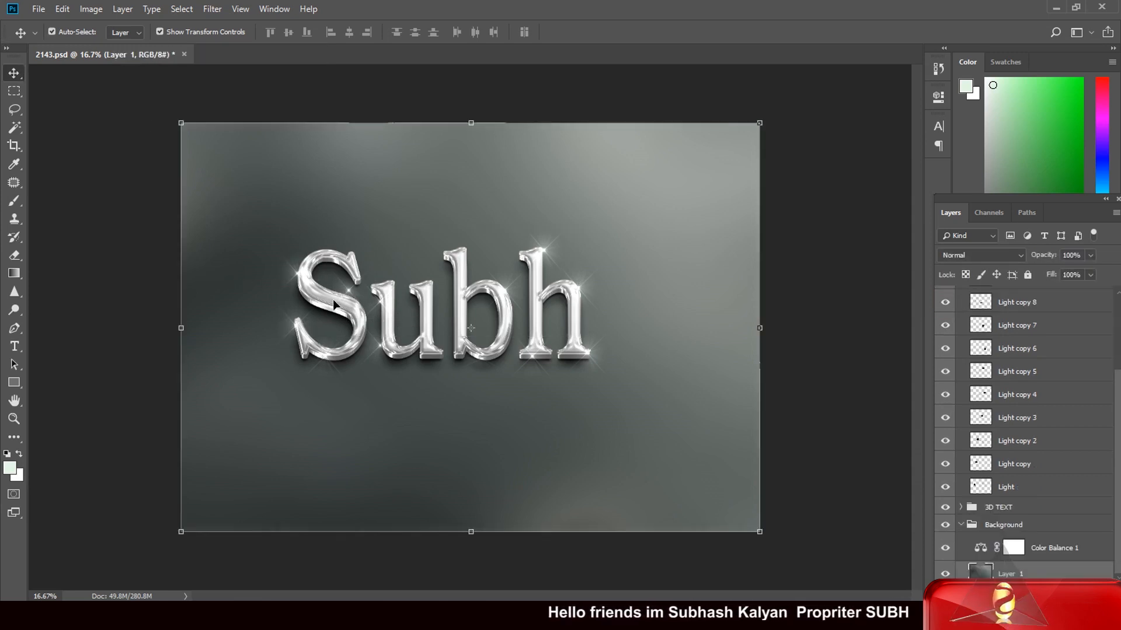
Select the Light copy sparkle on the S and nudge it slightly downward
left_click(342, 298)
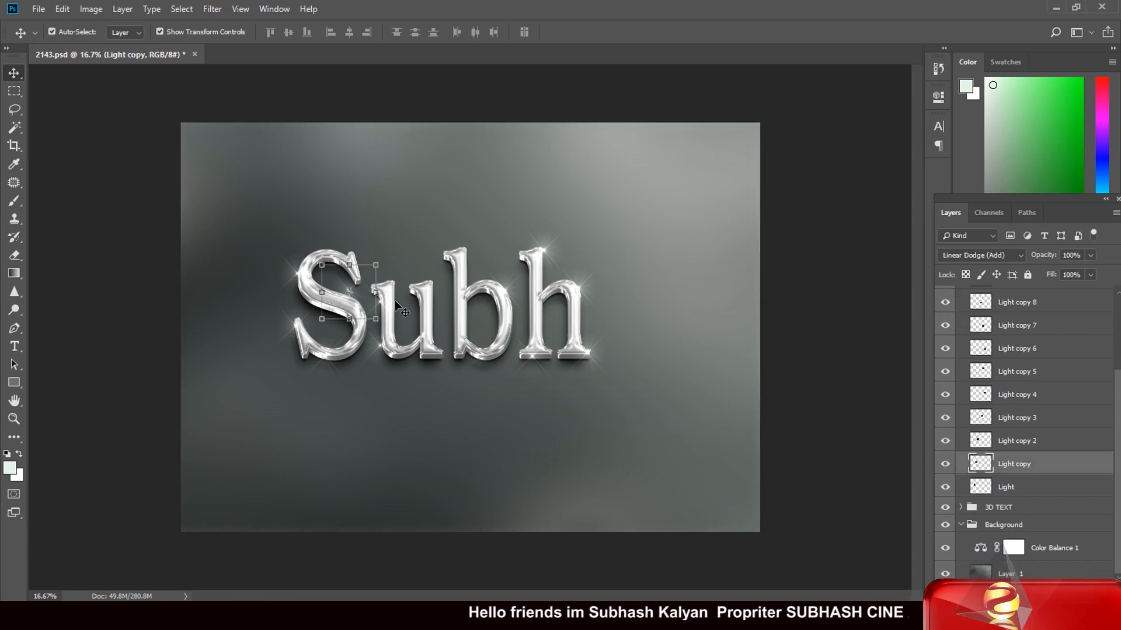
key("Down")
key("Down")
key("Down")
key("Down")
key("Down")
key("Down")
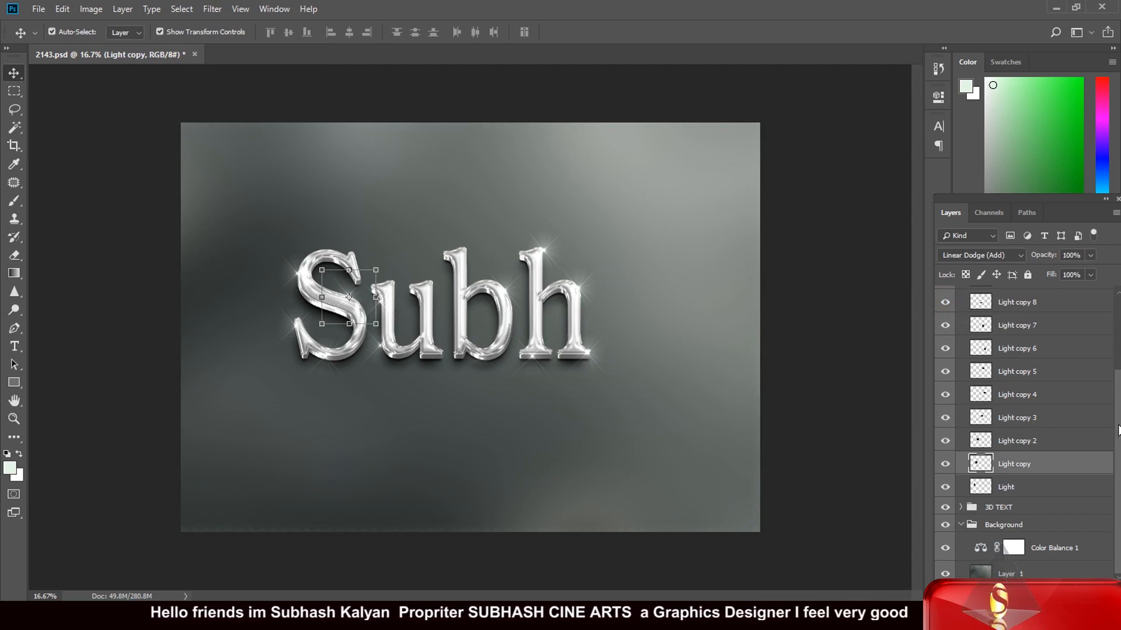
Collapse the LIGHT group, expand the 3D TEXT group, and toggle the SHADOW group's visibility to check its effect
scroll(1118, 431, "up", 5)
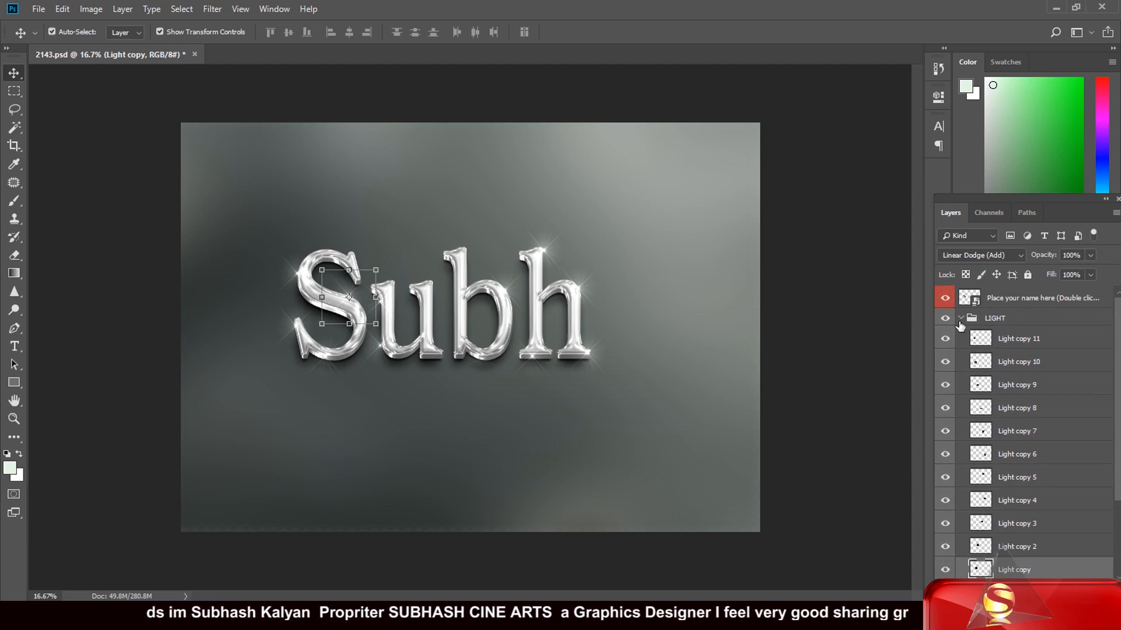
left_click(961, 320)
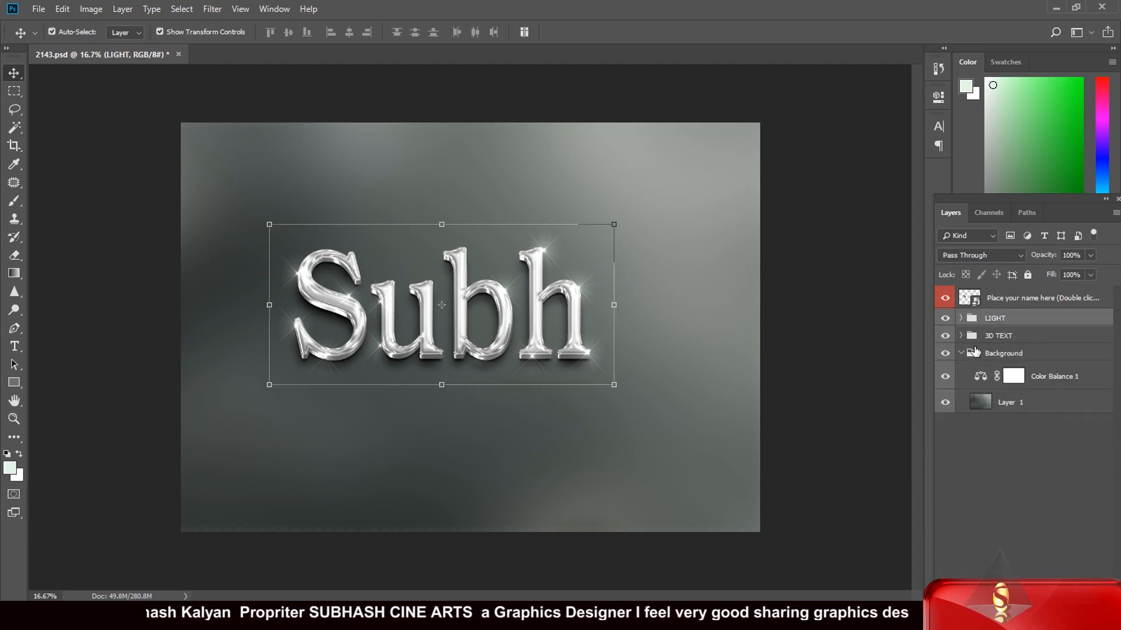
left_click(961, 336)
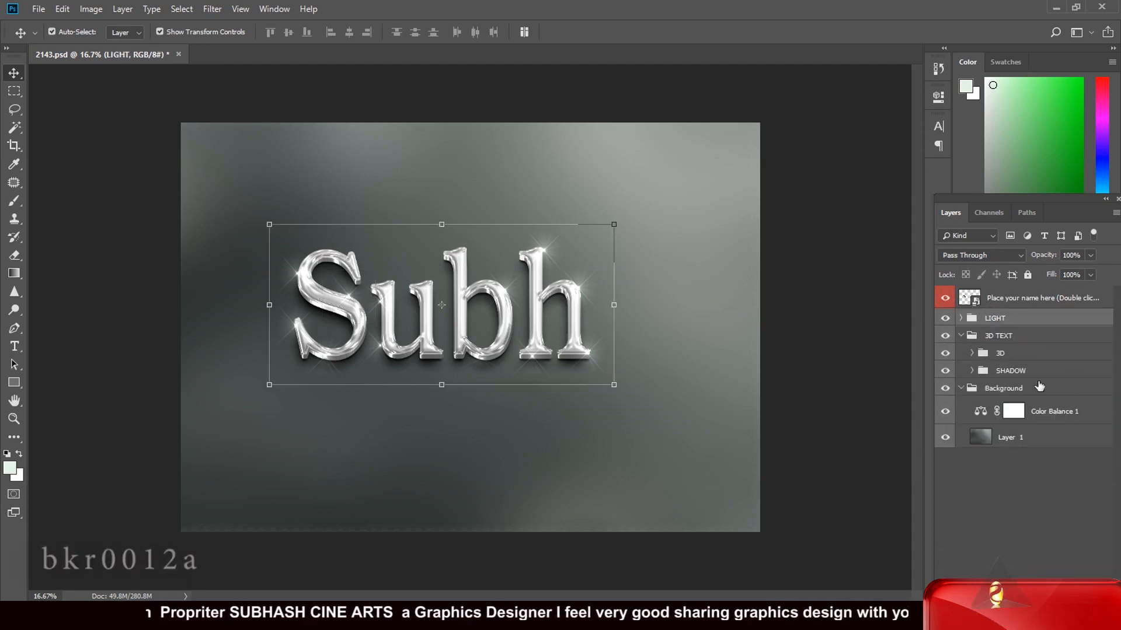
left_click(945, 371)
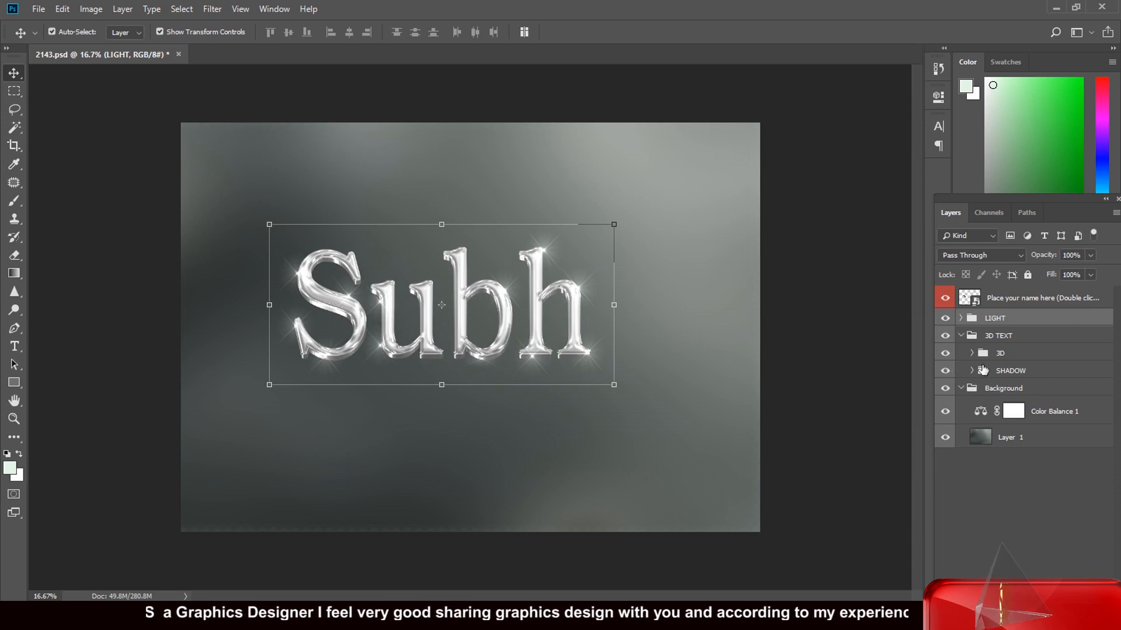
Try a Bevel & Emboss size of about 62 px on the 3D group's 3D copy 2 layer, and cancel the change
left_click(972, 353)
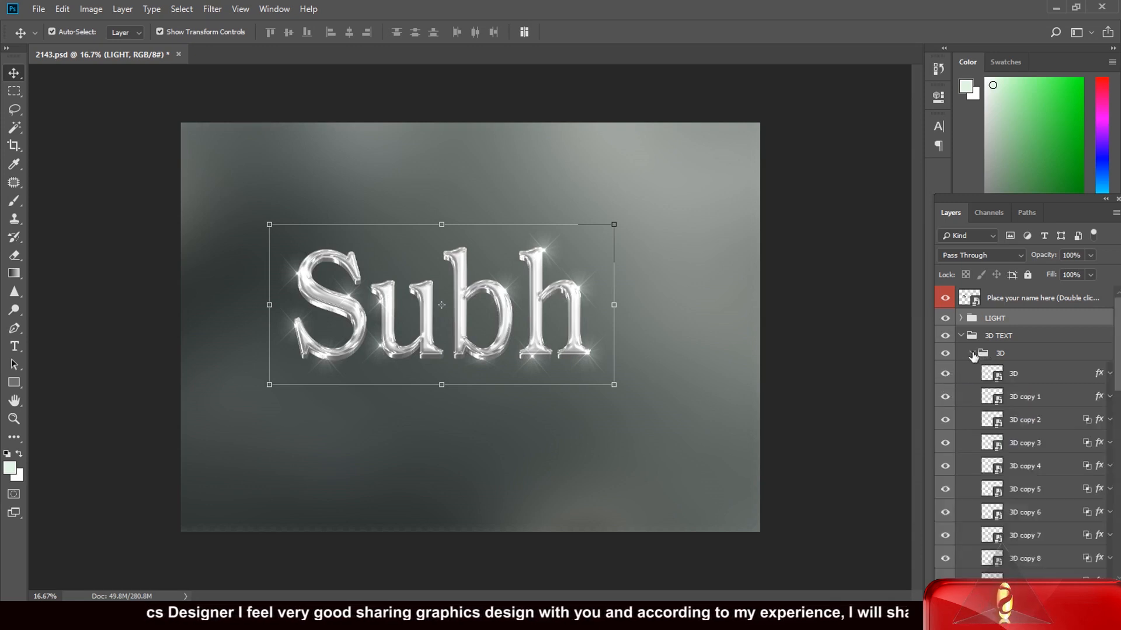
left_click(1099, 420)
double_click(1099, 419)
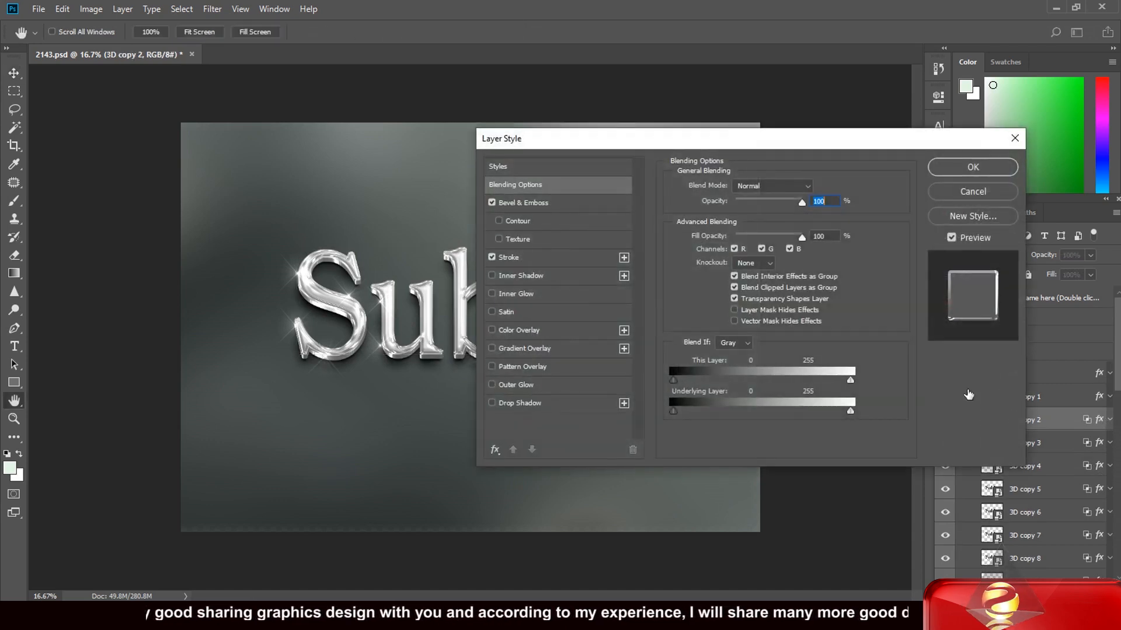
left_click(535, 203)
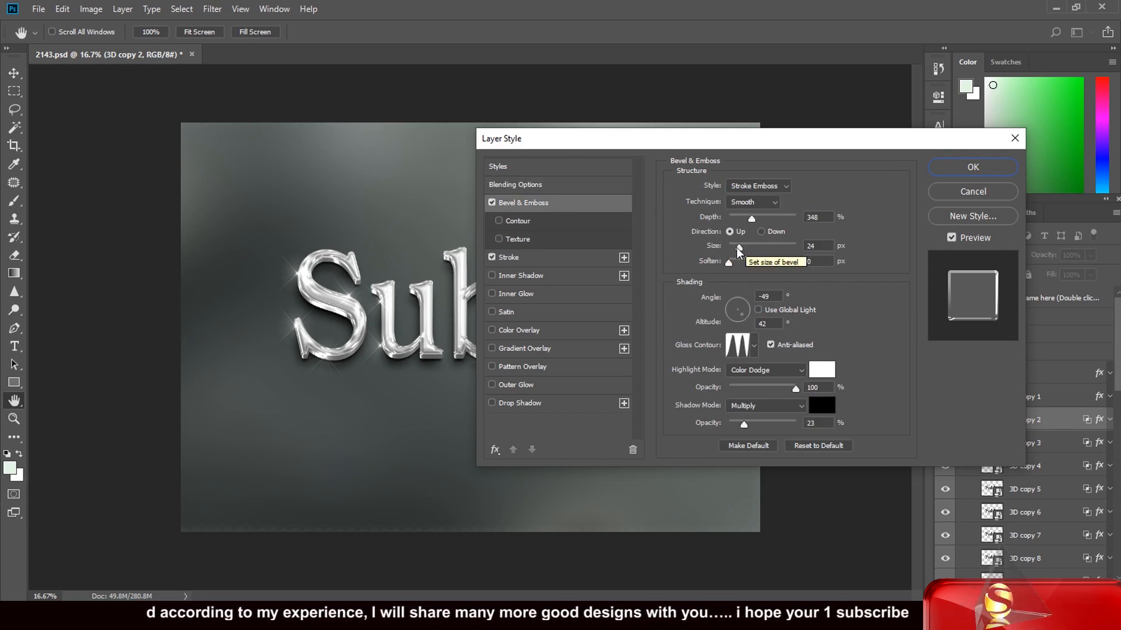
left_click_drag(737, 248, 745, 245)
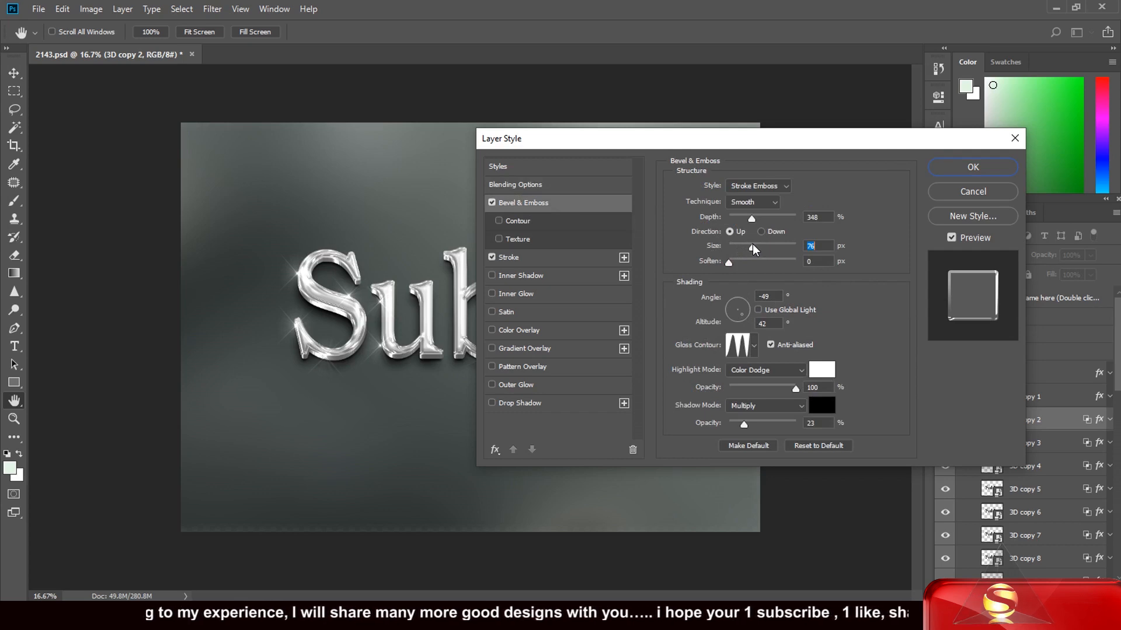
left_click(994, 194)
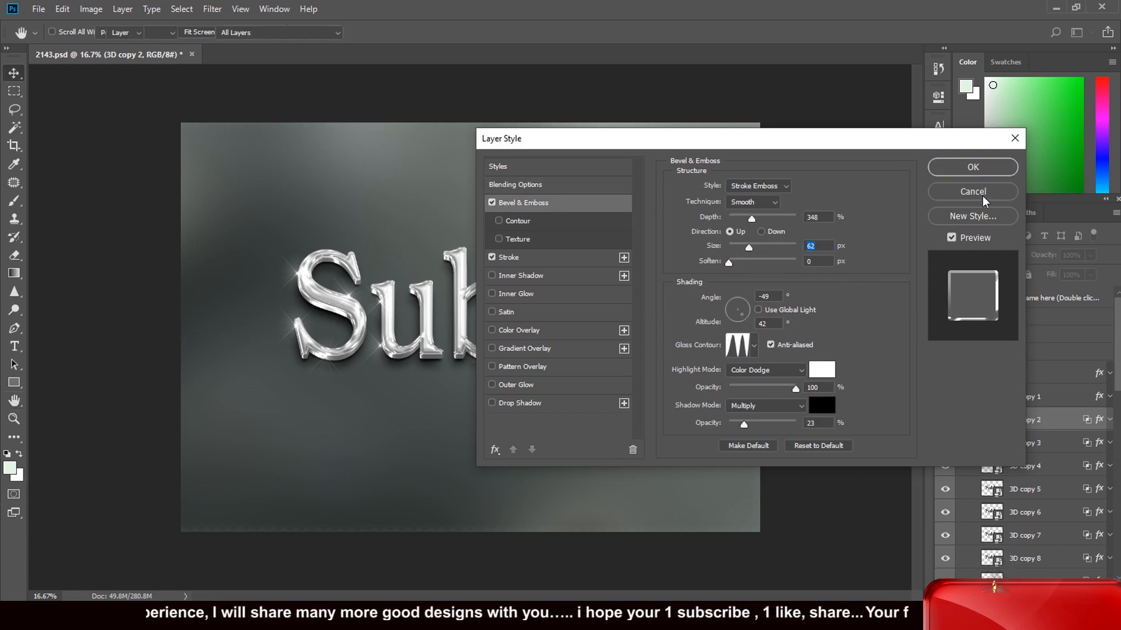